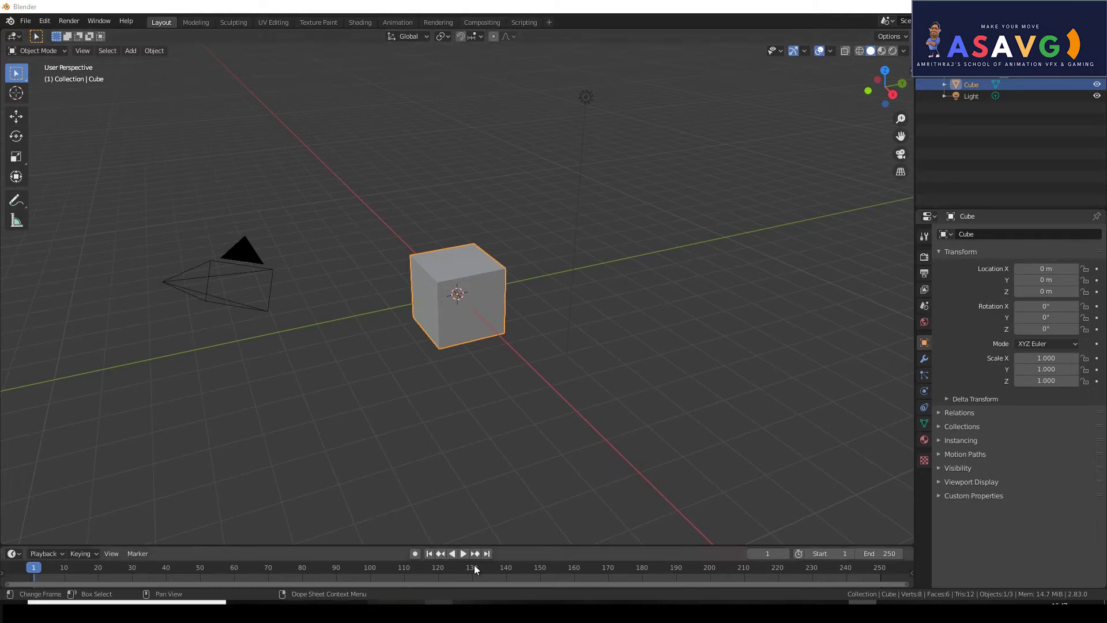
Step: Orbit to face the cube and select the cube in the Outliner
{"action": "mouse_move", "coordinate": [559, 345]}
{"action": "middle_mouse_down"}
{"action": "mouse_move", "coordinate": [570, 313]}
{"action": "mouse_move", "coordinate": [535, 319]}
{"action": "middle_mouse_up"}
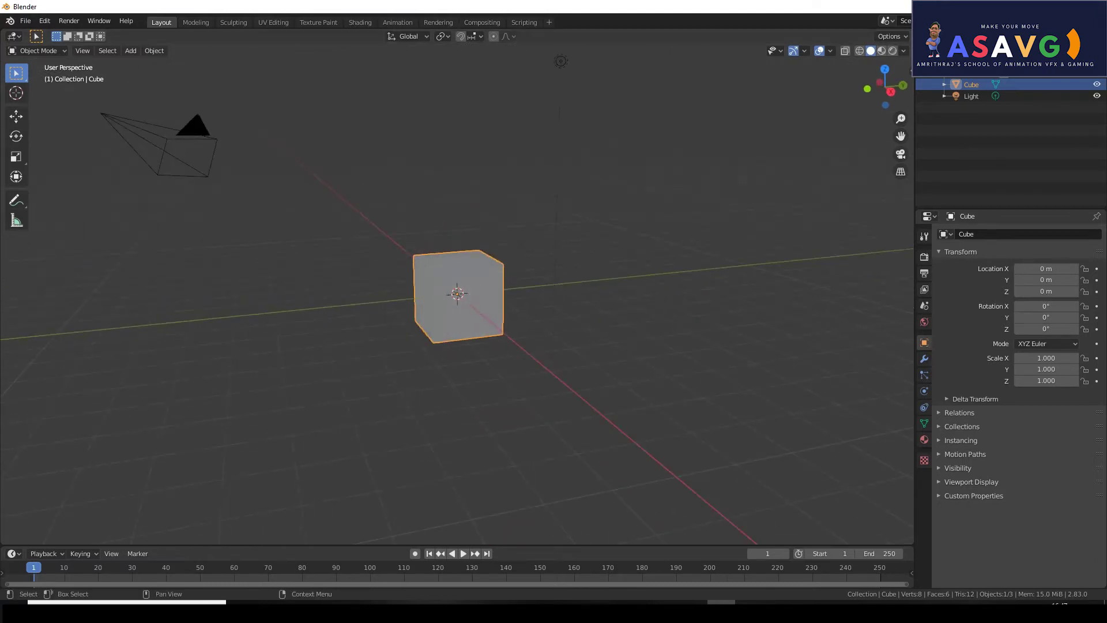
{"action": "left_click", "coordinate": [969, 73]}
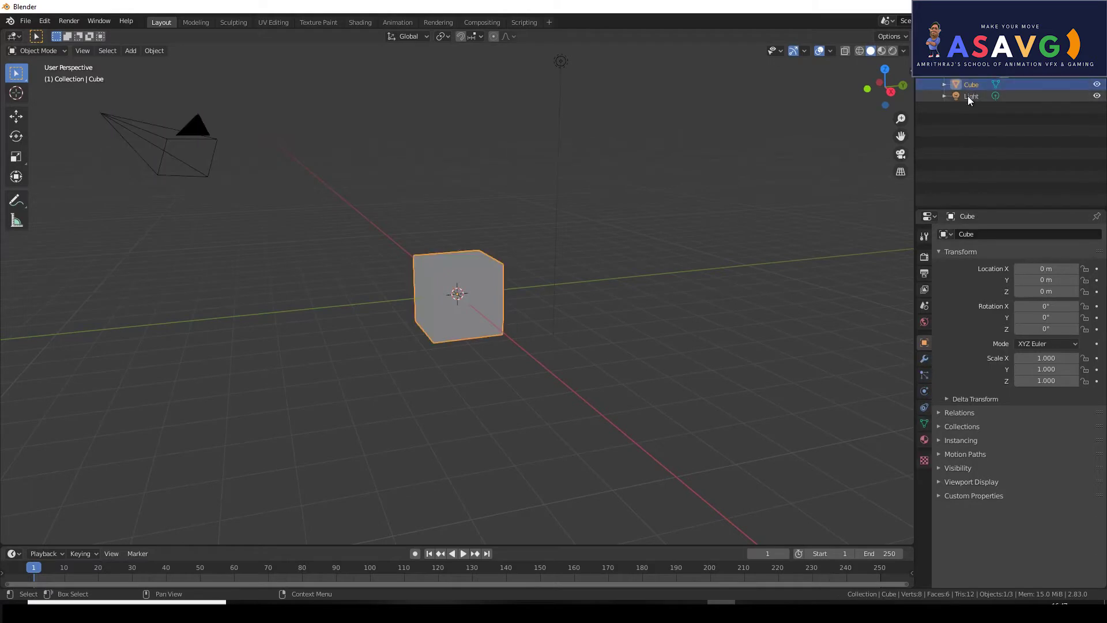
{"action": "left_click", "coordinate": [967, 96]}
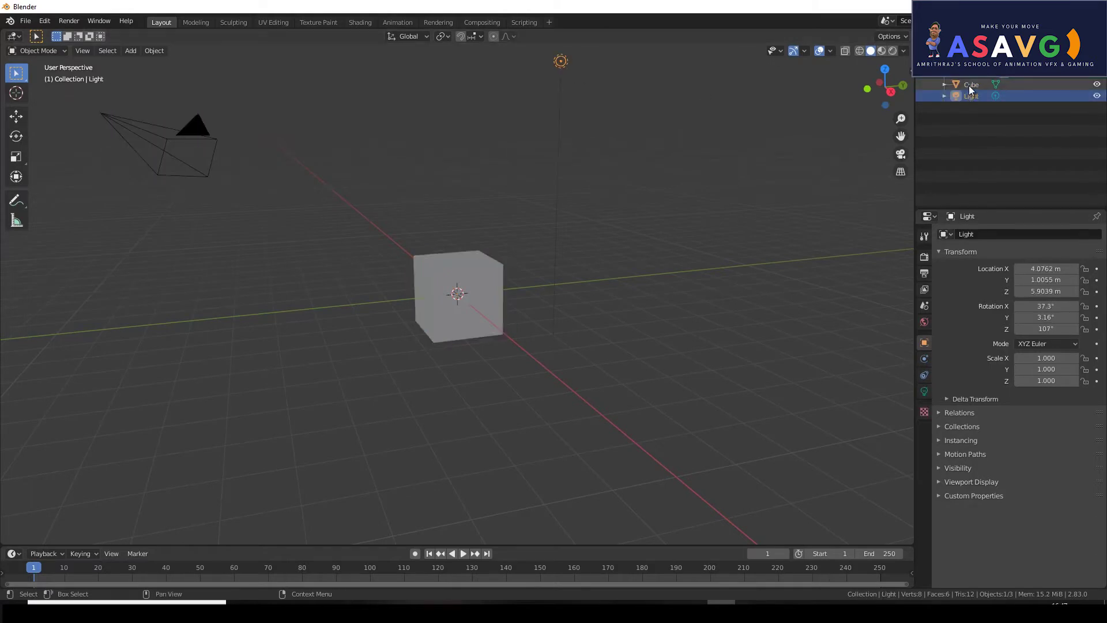
{"action": "left_click", "coordinate": [969, 78]}
{"action": "left_click", "coordinate": [968, 84]}
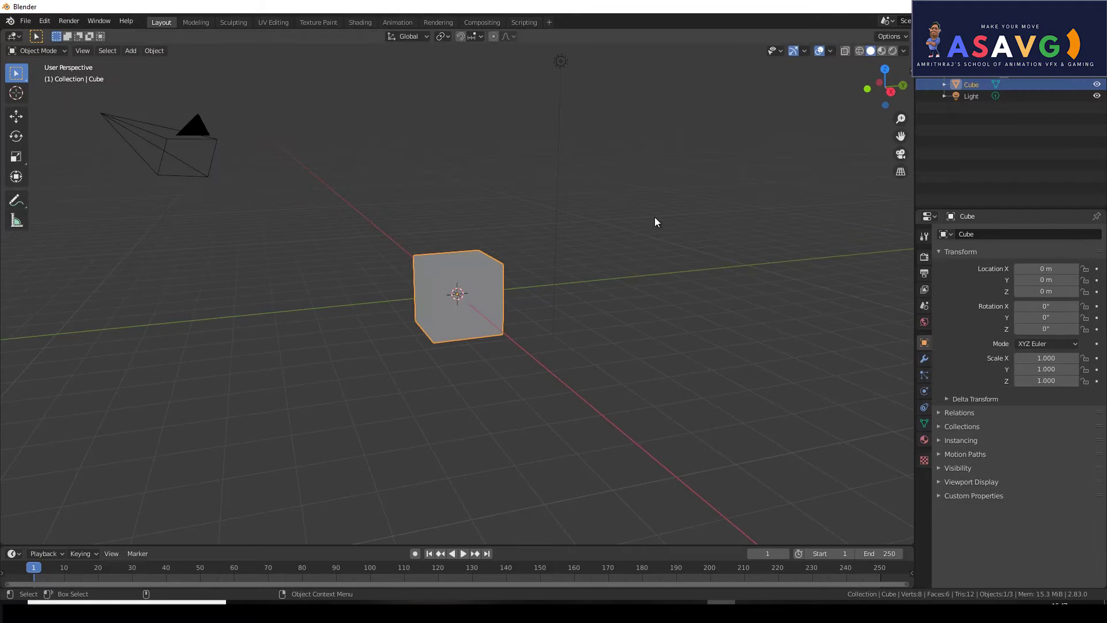
{"action": "key", "text": "shift"}
Step: Add a mesh plane and scale it to 12.452
{"action": "key", "text": "shift+a"}
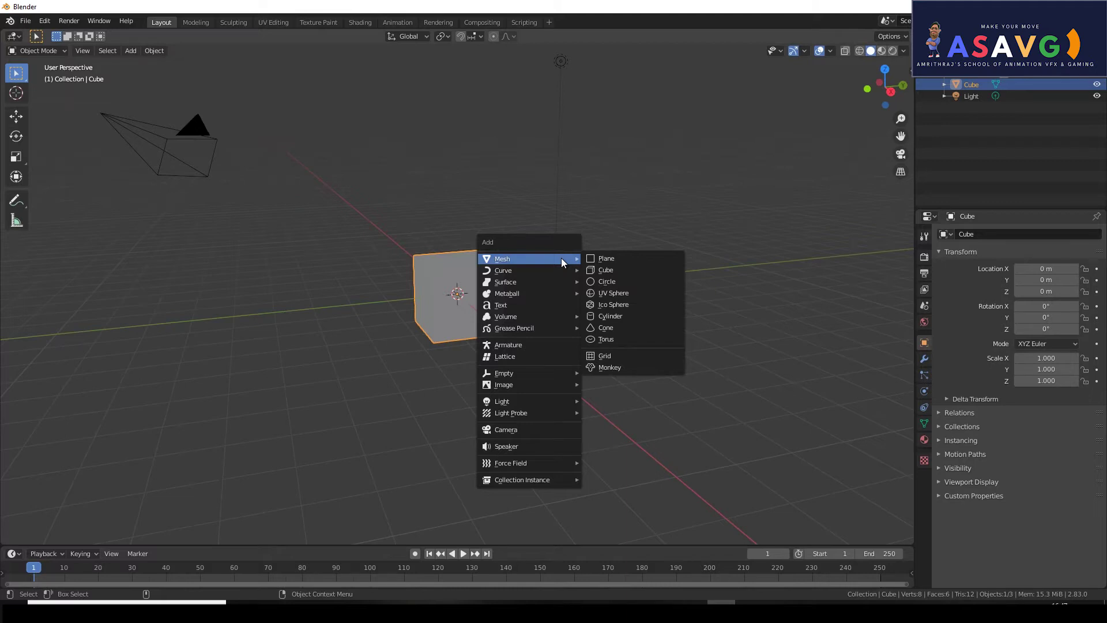
{"action": "left_click", "coordinate": [617, 258]}
{"action": "mouse_move", "coordinate": [419, 312]}
{"action": "middle_mouse_down"}
{"action": "mouse_move", "coordinate": [462, 338]}
{"action": "mouse_move", "coordinate": [497, 341]}
{"action": "middle_mouse_up"}
{"action": "key", "text": "g"}
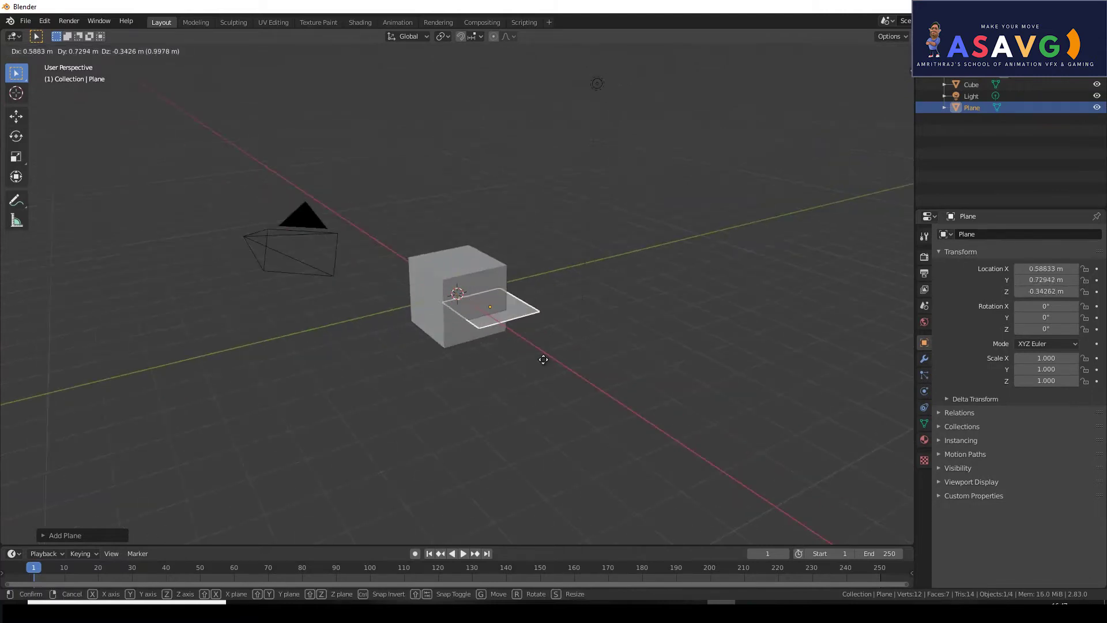
{"action": "left_click", "coordinate": [505, 353]}
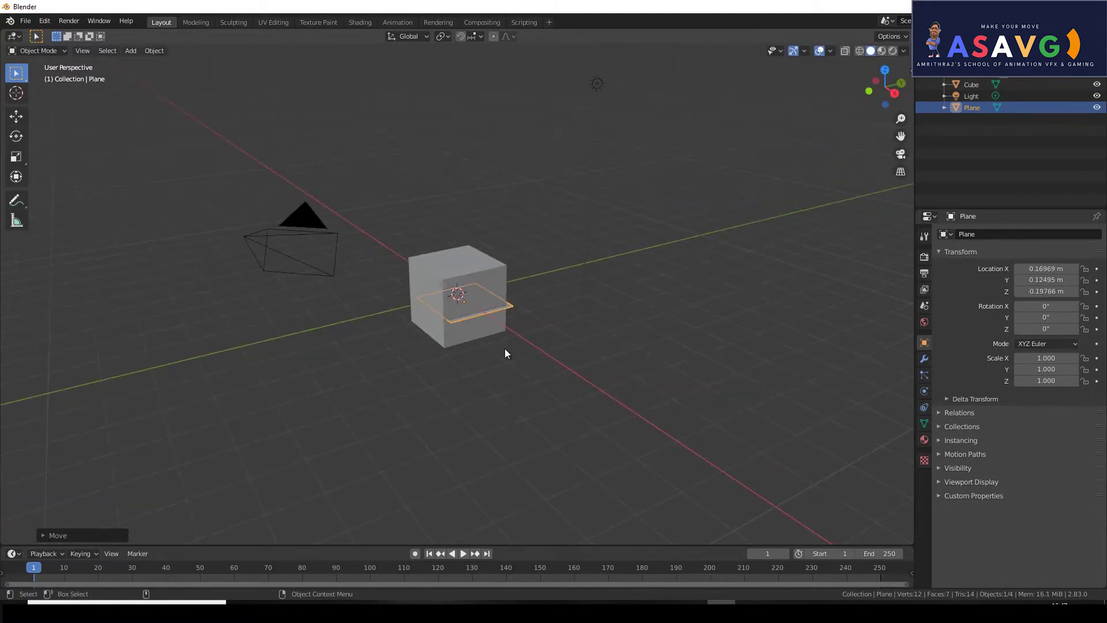
{"action": "key", "text": "s"}
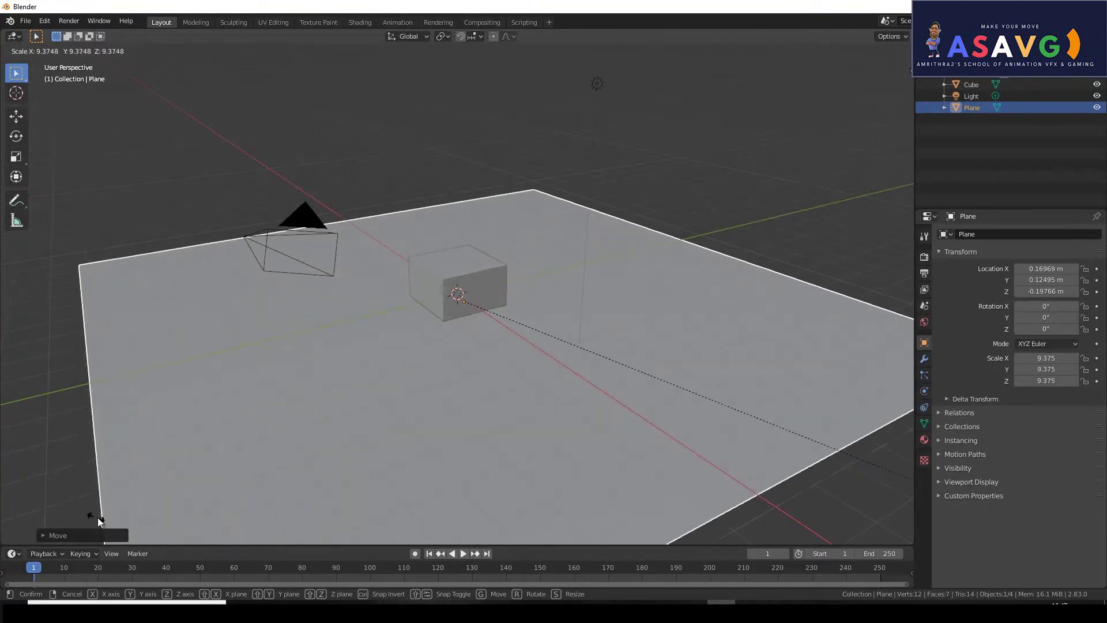
{"action": "left_click", "coordinate": [136, 496]}
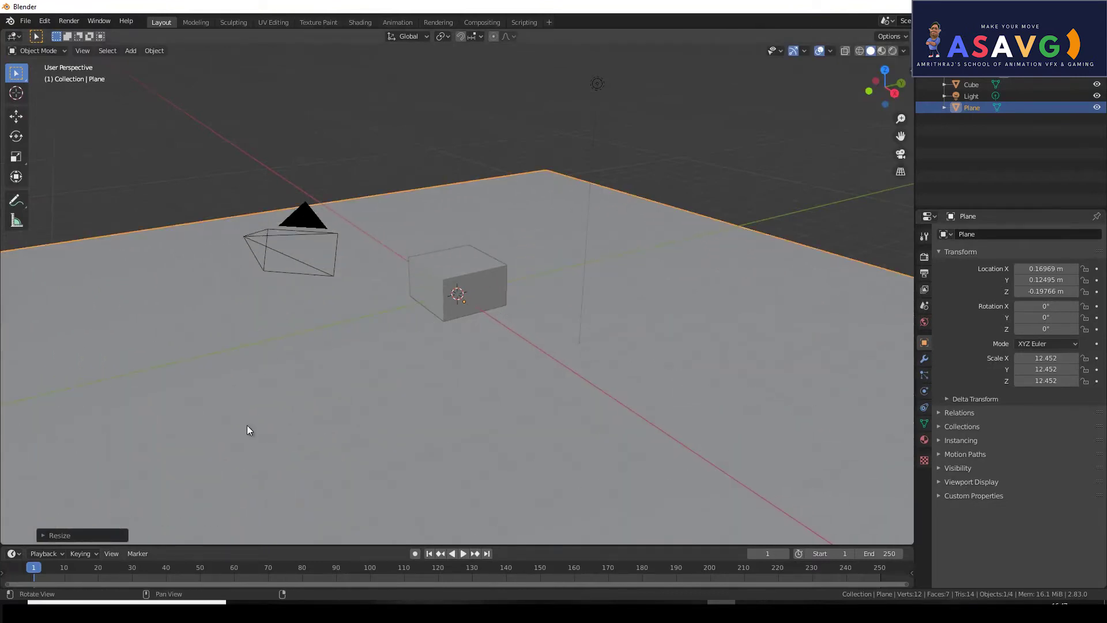
Step: Lower the plane to about Z −1.0414 m beneath the cube, then view from above
{"action": "scroll", "coordinate": [472, 369], "scroll_direction": "down", "scroll_amount": 5}
{"action": "mouse_move", "coordinate": [471, 371]}
{"action": "middle_mouse_down"}
{"action": "mouse_move", "coordinate": [472, 383]}
{"action": "mouse_move", "coordinate": [441, 327]}
{"action": "middle_mouse_up"}
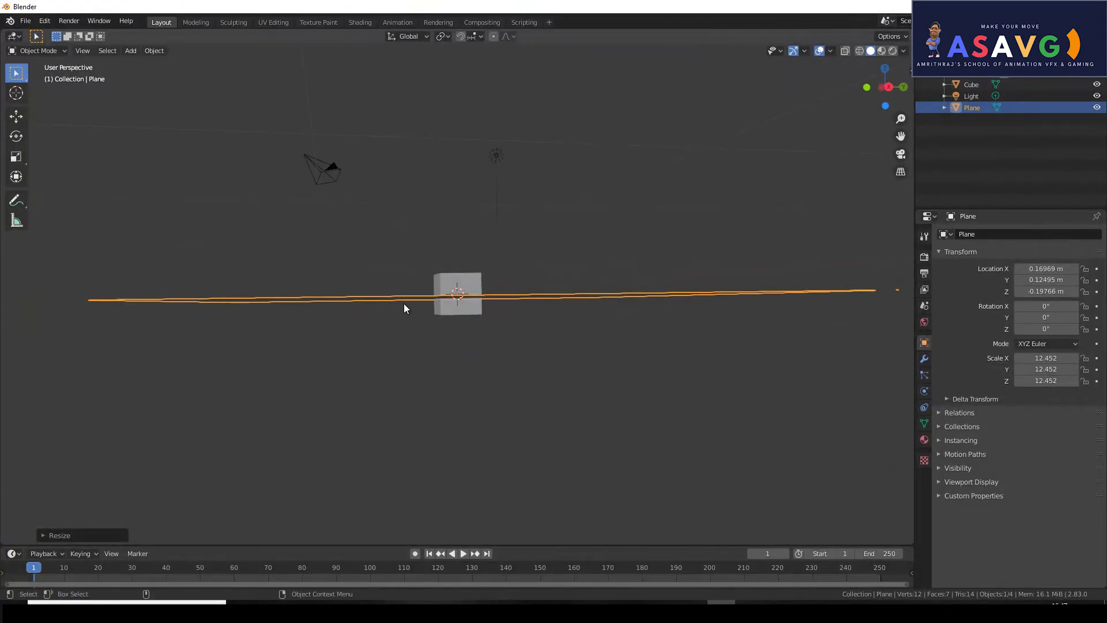
{"action": "key", "text": "g"}
{"action": "left_click", "coordinate": [406, 321]}
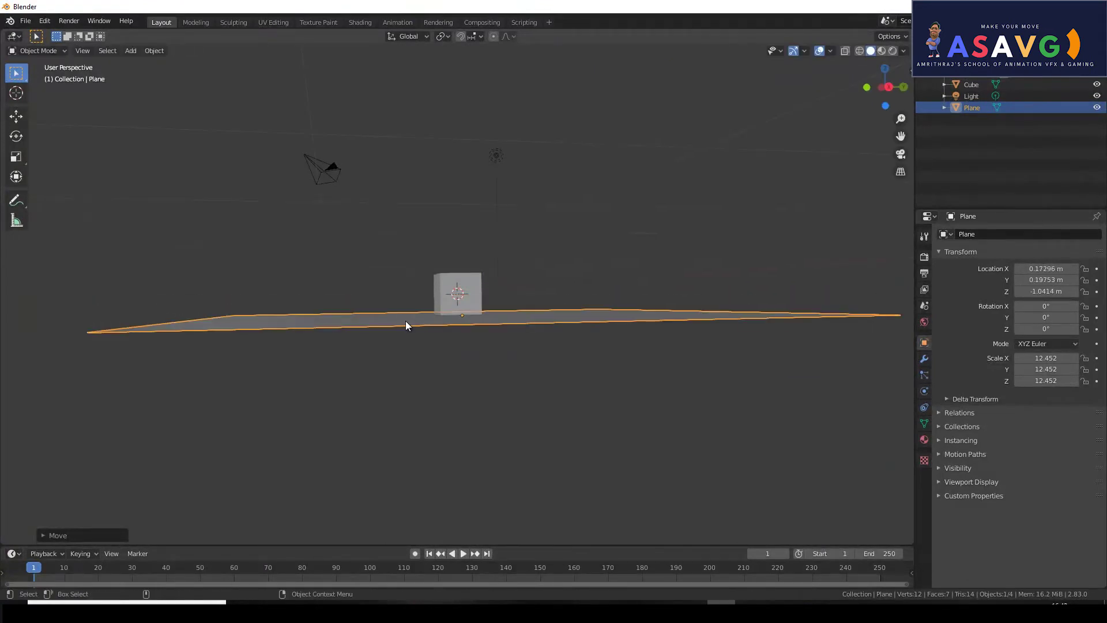
{"action": "left_click", "coordinate": [547, 258]}
{"action": "scroll", "coordinate": [437, 279], "scroll_direction": "up", "scroll_amount": 2}
{"action": "scroll", "coordinate": [401, 313], "scroll_direction": "up", "scroll_amount": 2}
{"action": "mouse_move", "coordinate": [401, 312]}
{"action": "middle_mouse_down"}
{"action": "mouse_move", "coordinate": [460, 298]}
{"action": "mouse_move", "coordinate": [409, 331]}
{"action": "mouse_move", "coordinate": [356, 327]}
{"action": "mouse_move", "coordinate": [427, 318]}
{"action": "mouse_move", "coordinate": [467, 279]}
{"action": "mouse_move", "coordinate": [514, 314]}
{"action": "mouse_move", "coordinate": [484, 299]}
{"action": "mouse_move", "coordinate": [499, 305]}
{"action": "middle_mouse_up"}
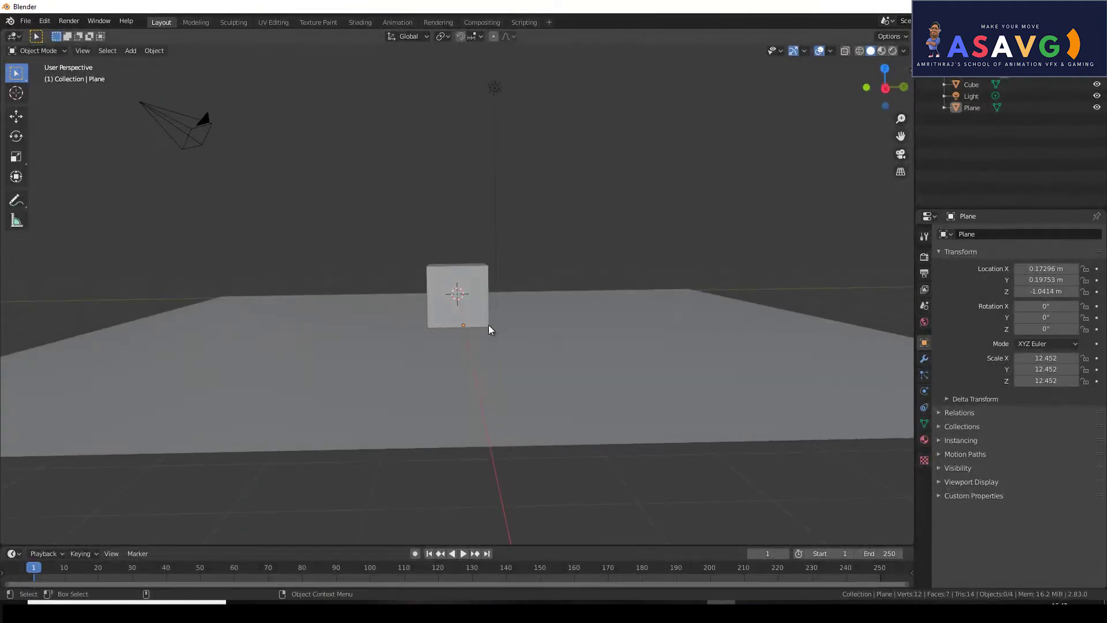
{"action": "mouse_move", "coordinate": [460, 353]}
{"action": "middle_mouse_down"}
{"action": "mouse_move", "coordinate": [435, 309]}
{"action": "mouse_move", "coordinate": [477, 232]}
{"action": "mouse_move", "coordinate": [541, 284]}
{"action": "mouse_move", "coordinate": [458, 275]}
{"action": "mouse_move", "coordinate": [478, 293]}
{"action": "middle_mouse_up"}
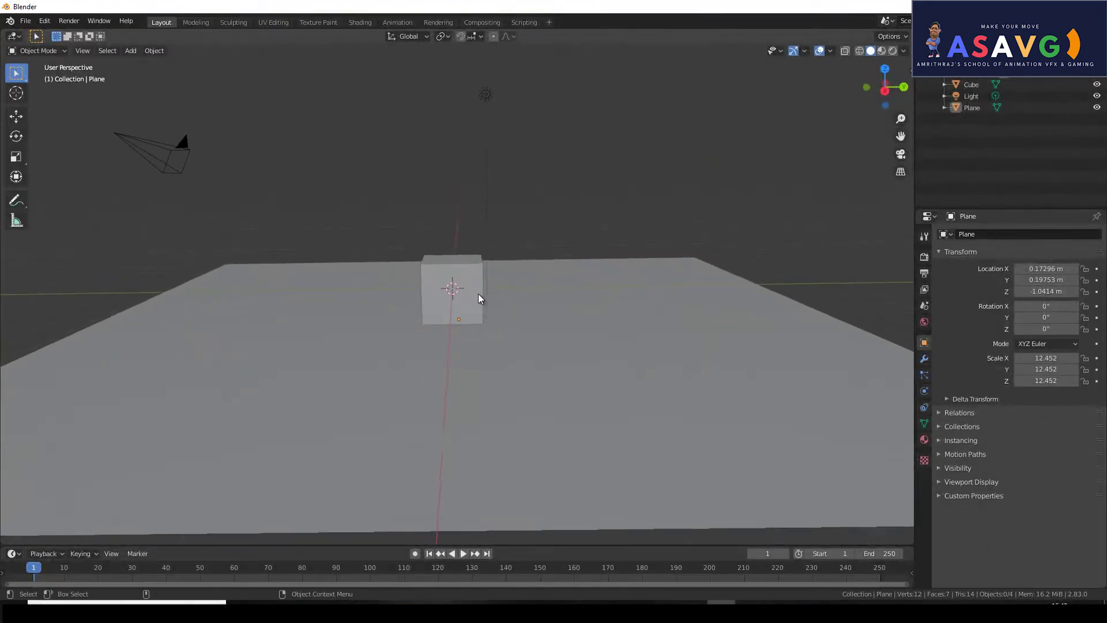
Step: Toggle camera view with Numpad 0, ending looking through the camera at cube and ground
{"action": "key", "text": "KP_0"}
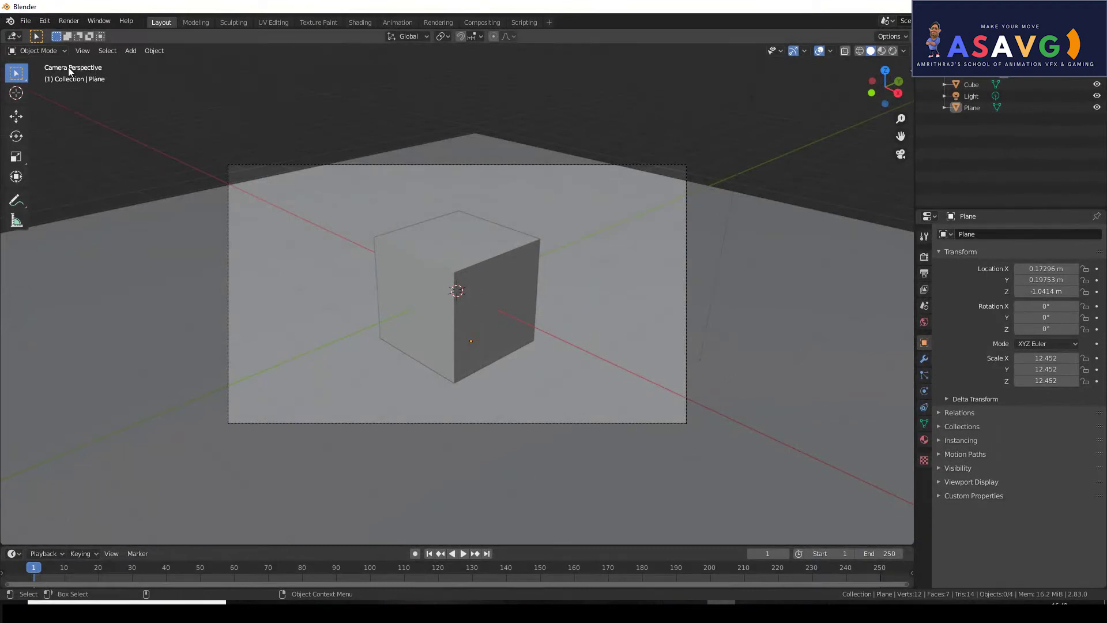
{"action": "key", "text": "KP_0"}
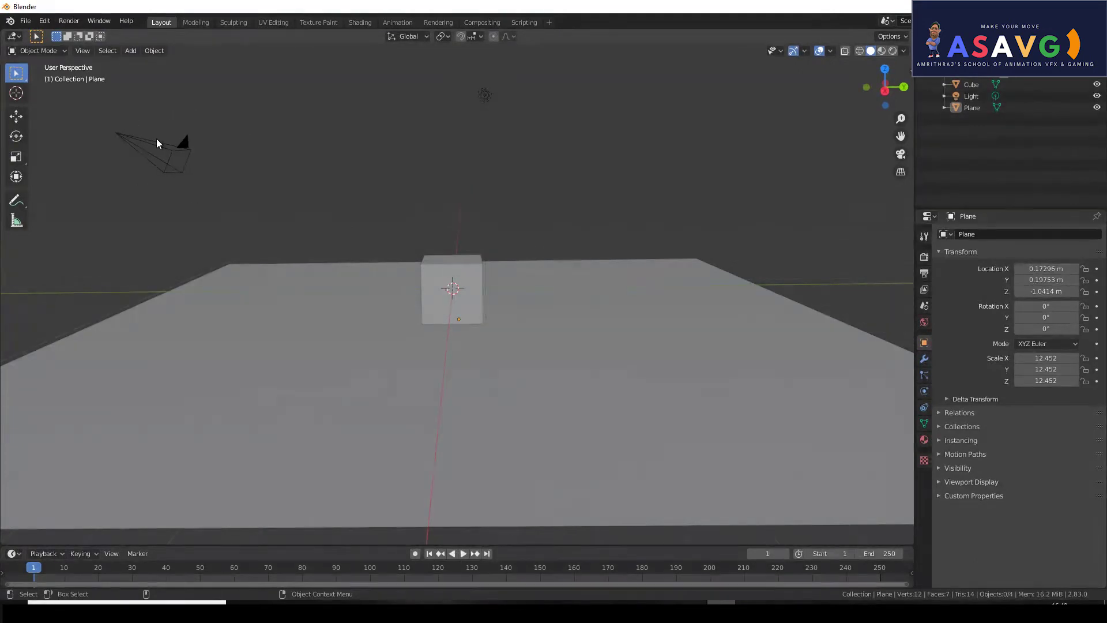
{"action": "key", "text": "KP_0"}
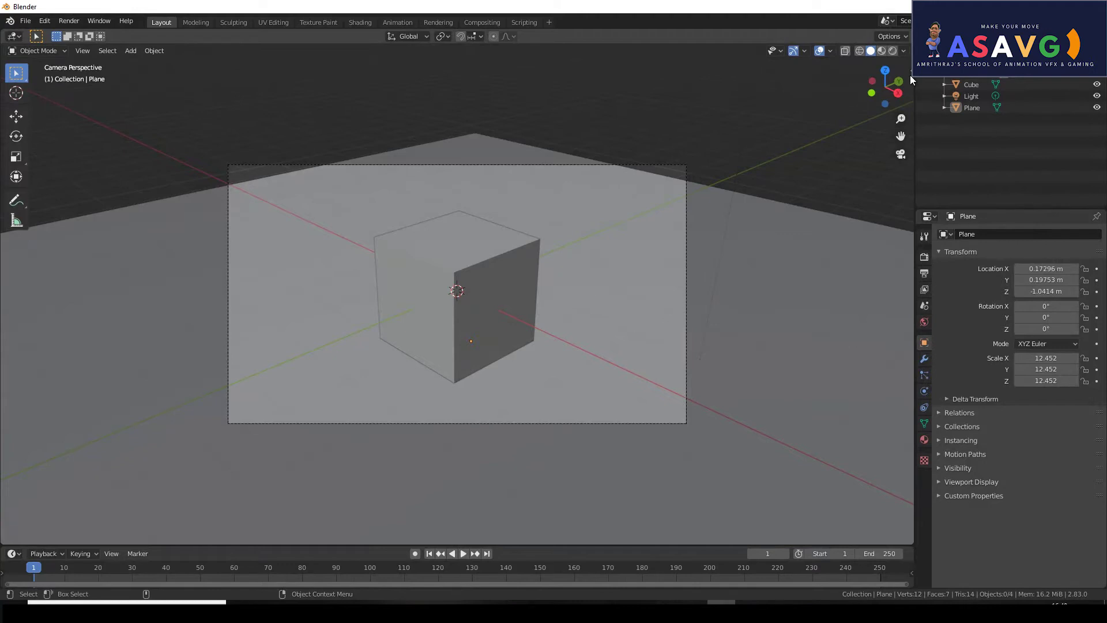
Step: Enable Lock Camera to View in the sidebar's View tab
{"action": "left_click", "coordinate": [911, 73]}
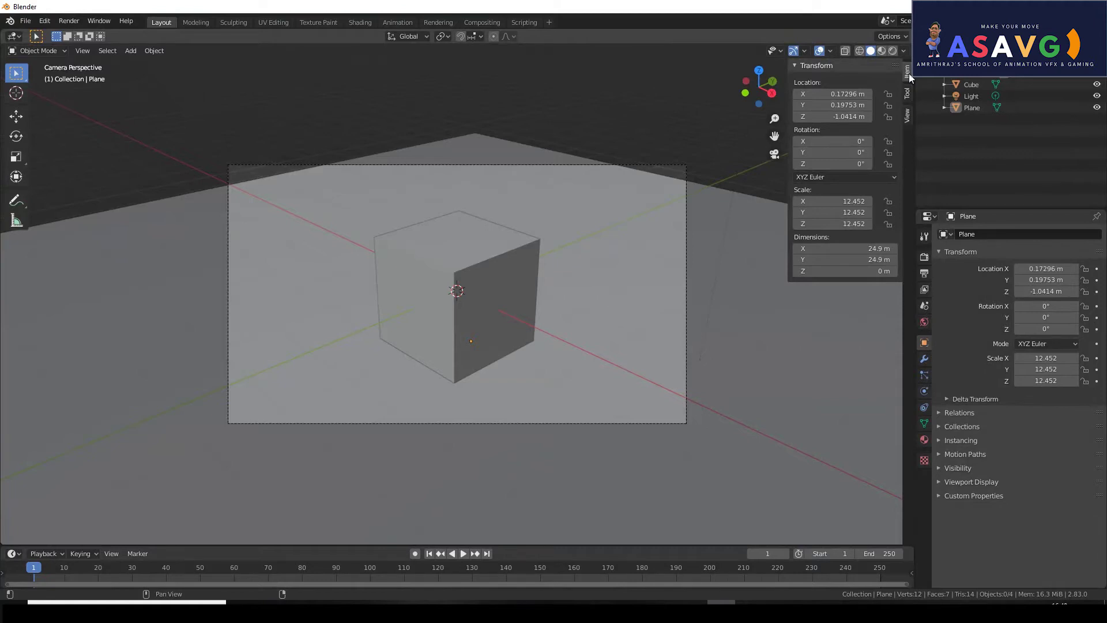
{"action": "left_click", "coordinate": [907, 95]}
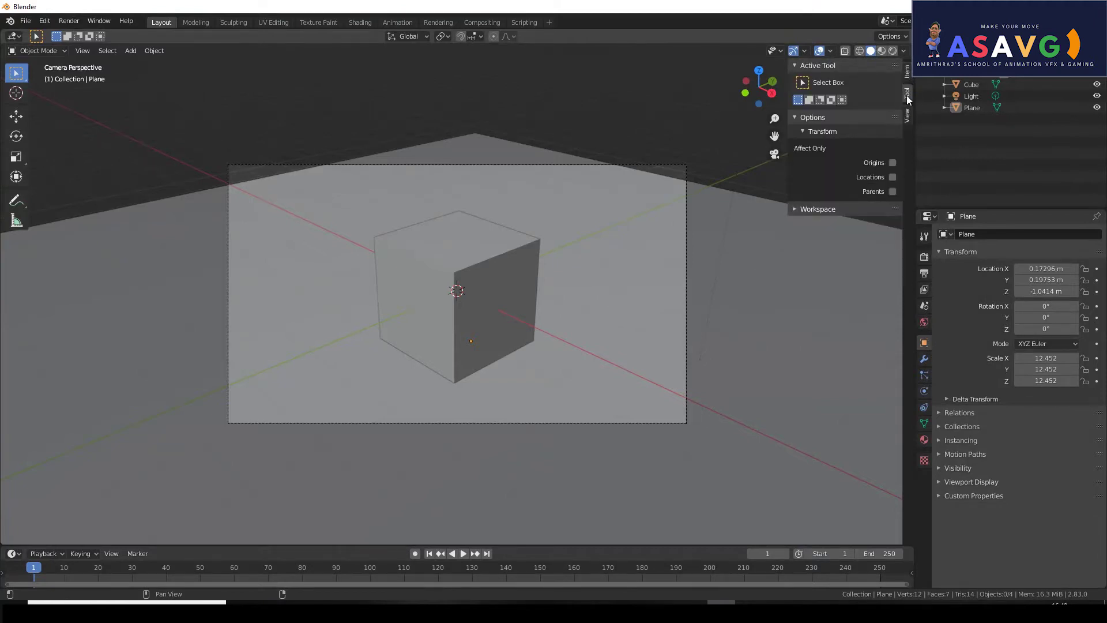
{"action": "left_click", "coordinate": [908, 122]}
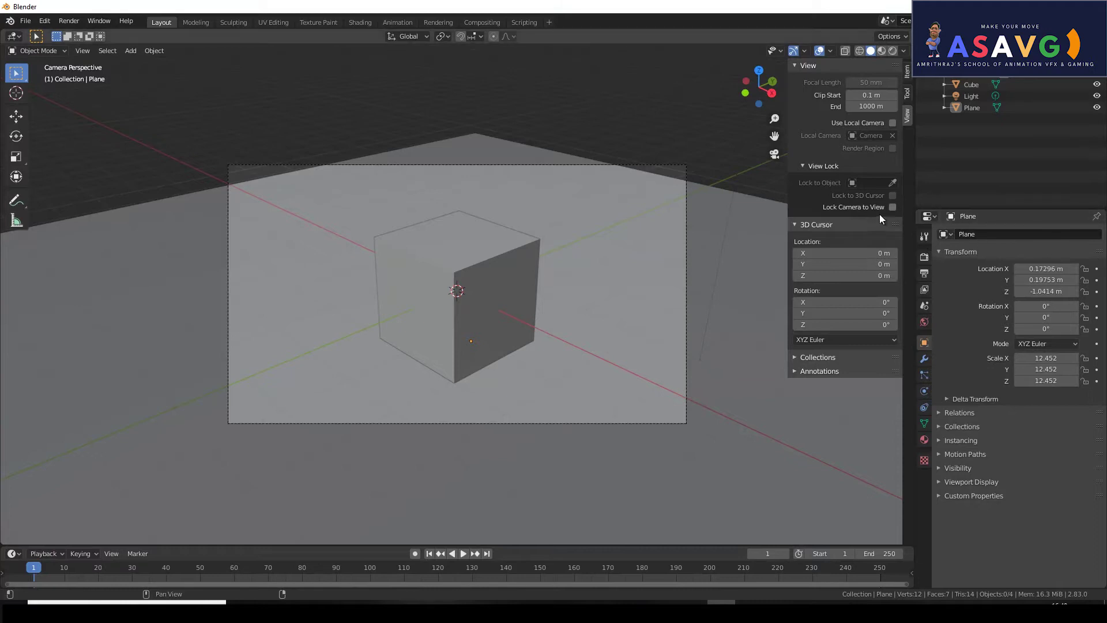
{"action": "left_click", "coordinate": [894, 207]}
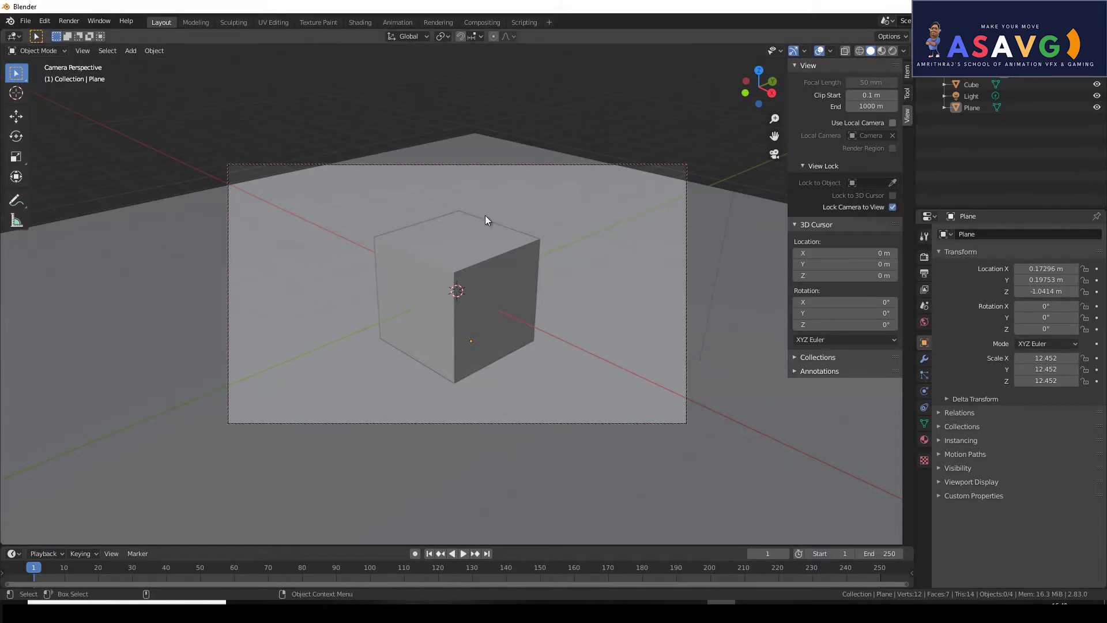
Step: Orbit and zoom the locked camera lower toward the cube, then unlock it
{"action": "middle_click_drag", "start_coordinate": [482, 244], "coordinate": [488, 263]}
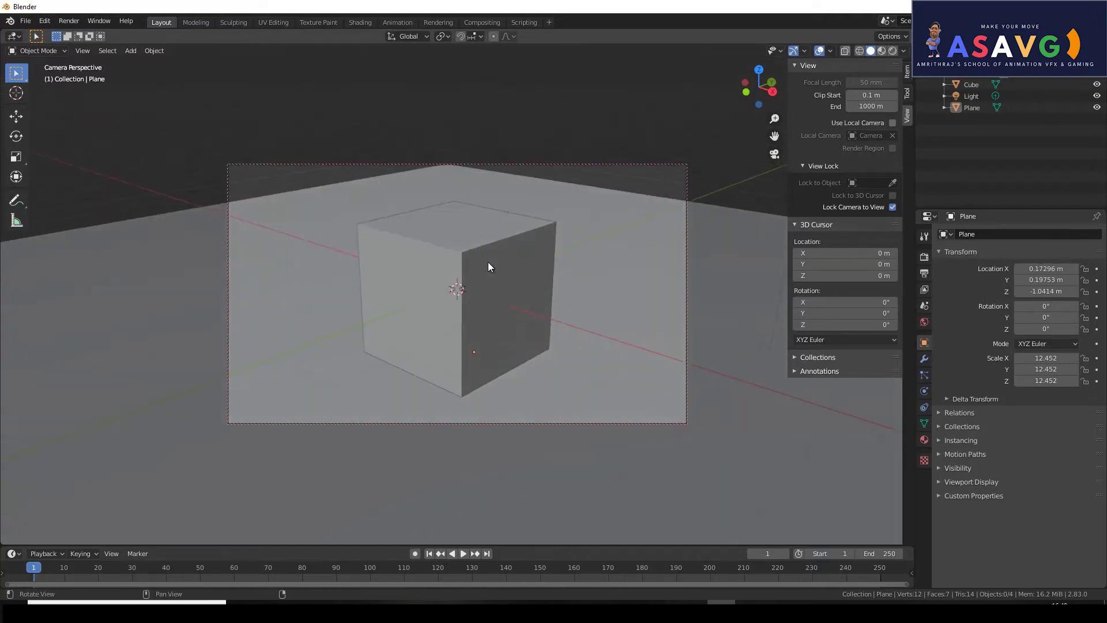
{"action": "scroll", "coordinate": [488, 263], "scroll_direction": "up", "scroll_amount": 2}
{"action": "scroll", "coordinate": [486, 266], "scroll_direction": "down", "scroll_amount": 2}
{"action": "scroll", "coordinate": [487, 270], "scroll_direction": "up", "scroll_amount": 2}
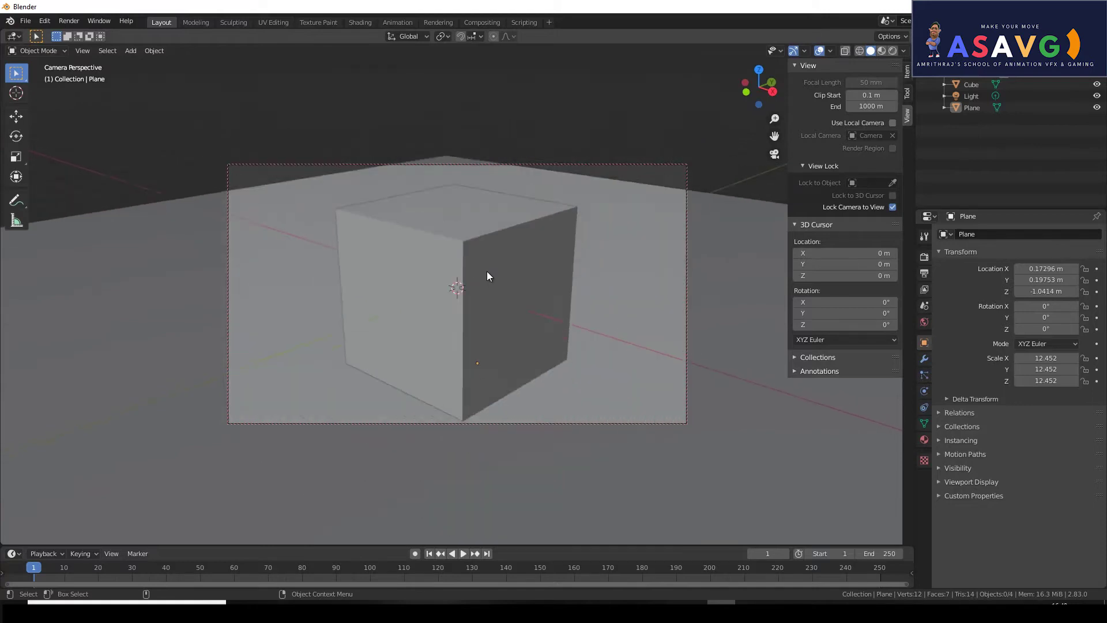
{"action": "scroll", "coordinate": [487, 271], "scroll_direction": "down", "scroll_amount": 2}
{"action": "scroll", "coordinate": [487, 271], "scroll_direction": "down", "scroll_amount": 1}
{"action": "scroll", "coordinate": [486, 271], "scroll_direction": "up", "scroll_amount": 2}
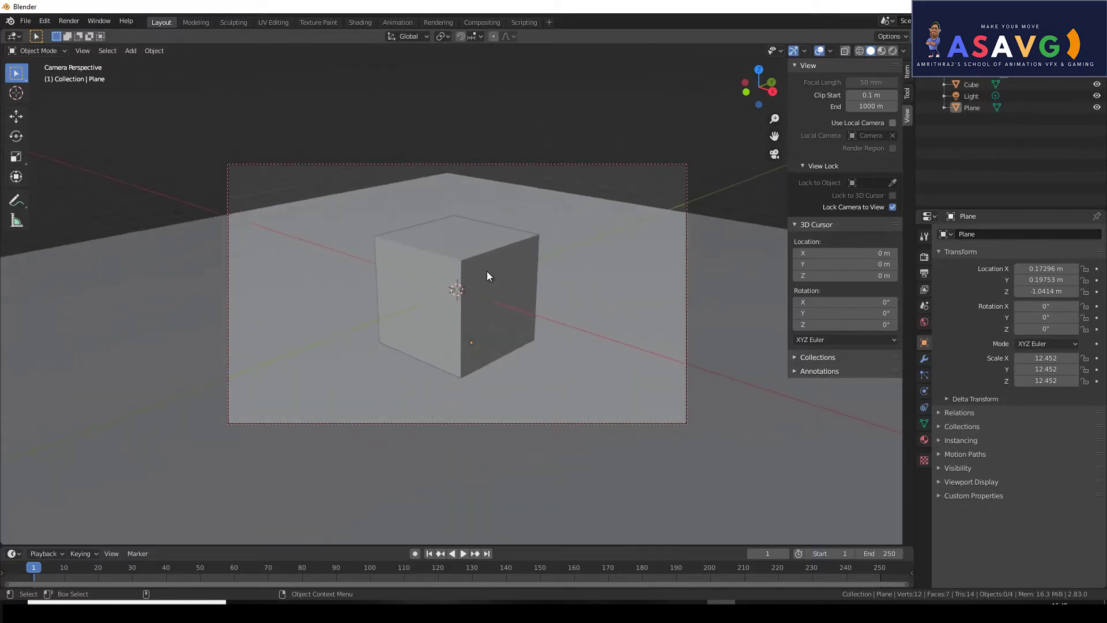
{"action": "scroll", "coordinate": [489, 283], "scroll_direction": "up", "scroll_amount": 1}
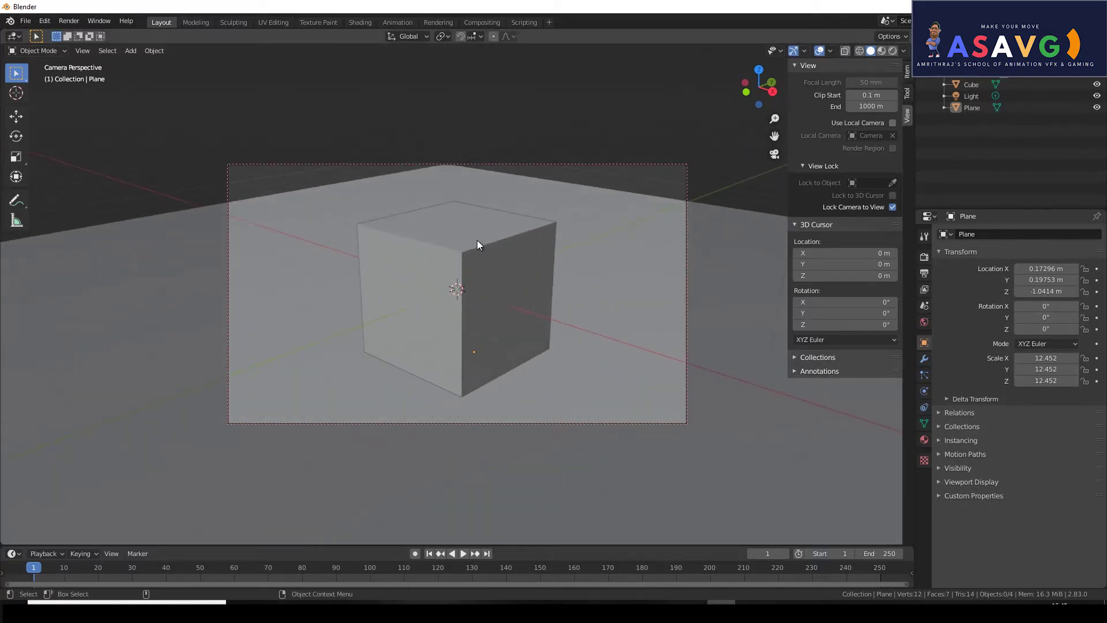
{"action": "mouse_move", "coordinate": [472, 256]}
{"action": "middle_mouse_down"}
{"action": "mouse_move", "coordinate": [463, 246]}
{"action": "mouse_move", "coordinate": [465, 261]}
{"action": "middle_mouse_up"}
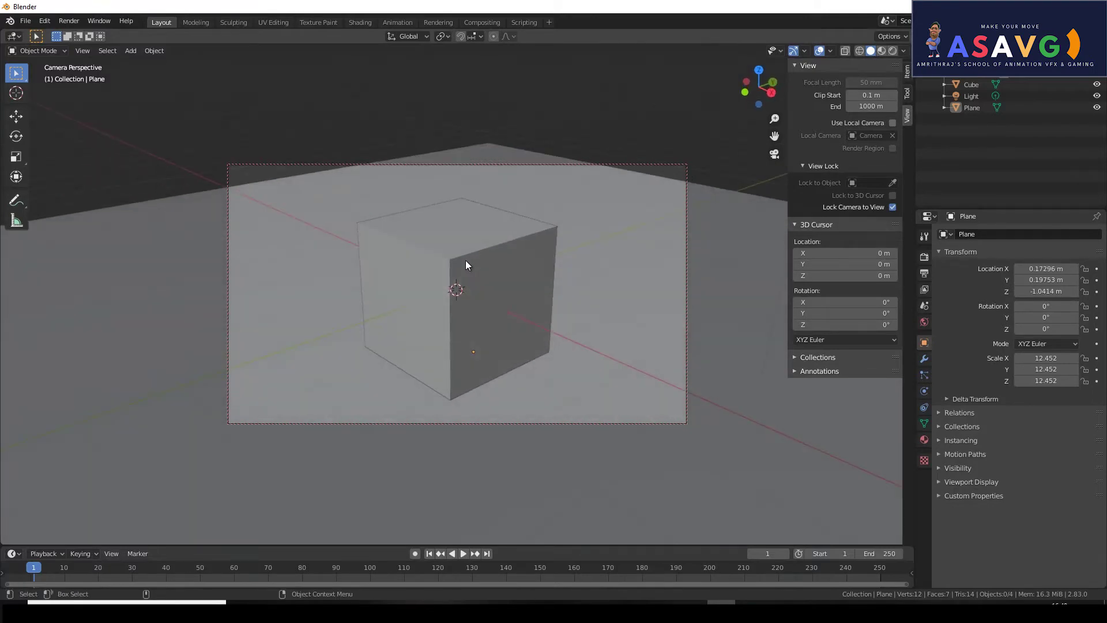
{"action": "left_click", "coordinate": [892, 206]}
Step: Zoom in and briefly relock the camera to the view, then release it again
{"action": "scroll", "coordinate": [503, 284], "scroll_direction": "up", "scroll_amount": 1}
{"action": "scroll", "coordinate": [502, 284], "scroll_direction": "up", "scroll_amount": 1}
{"action": "scroll", "coordinate": [503, 283], "scroll_direction": "up", "scroll_amount": 1}
{"action": "scroll", "coordinate": [503, 289], "scroll_direction": "down", "scroll_amount": 2}
{"action": "scroll", "coordinate": [503, 289], "scroll_direction": "up", "scroll_amount": 1}
{"action": "scroll", "coordinate": [503, 289], "scroll_direction": "up", "scroll_amount": 1}
{"action": "scroll", "coordinate": [503, 288], "scroll_direction": "down", "scroll_amount": 1}
{"action": "scroll", "coordinate": [502, 288], "scroll_direction": "down", "scroll_amount": 1}
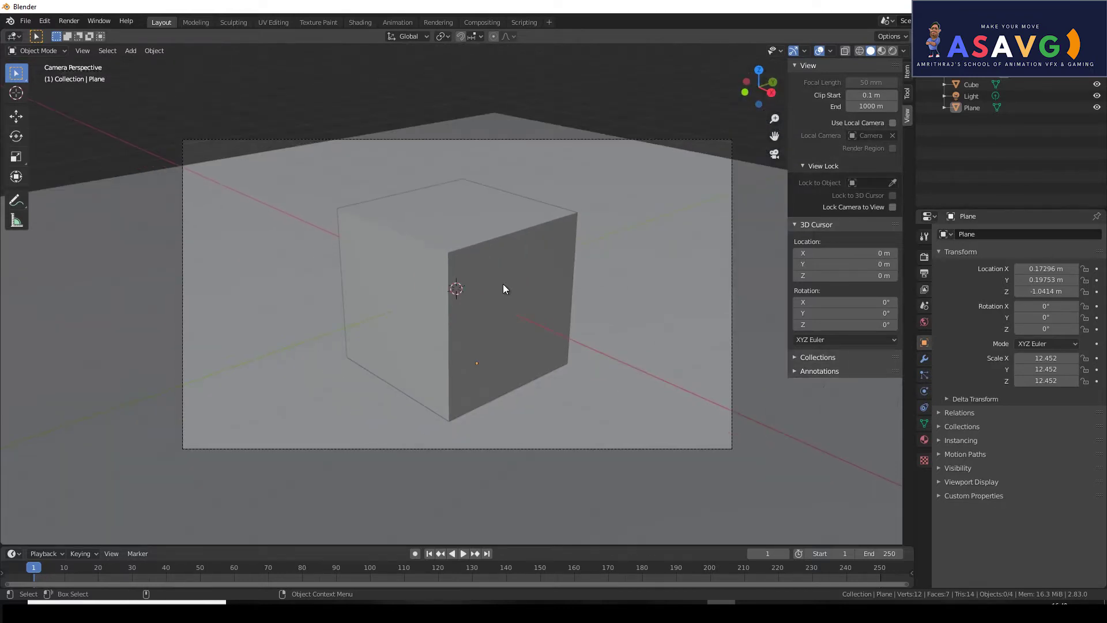
{"action": "scroll", "coordinate": [500, 296], "scroll_direction": "up", "scroll_amount": 1}
{"action": "scroll", "coordinate": [500, 295], "scroll_direction": "up", "scroll_amount": 1}
{"action": "scroll", "coordinate": [500, 296], "scroll_direction": "down", "scroll_amount": 2}
{"action": "scroll", "coordinate": [500, 290], "scroll_direction": "up", "scroll_amount": 1}
{"action": "scroll", "coordinate": [500, 290], "scroll_direction": "down", "scroll_amount": 1}
{"action": "scroll", "coordinate": [501, 289], "scroll_direction": "up", "scroll_amount": 1}
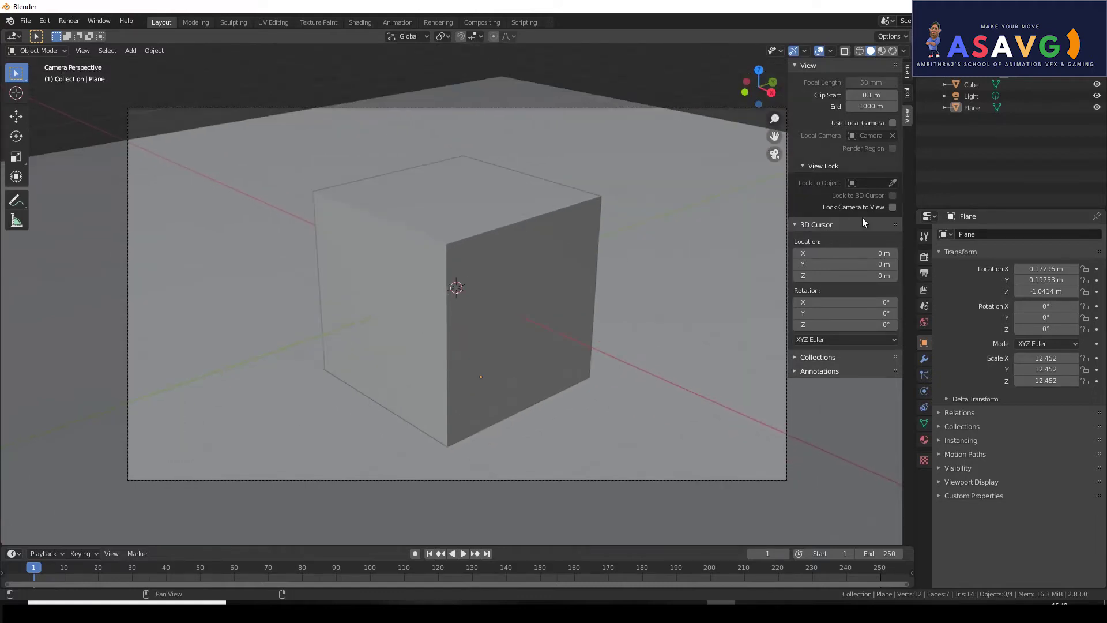
{"action": "left_click", "coordinate": [892, 206]}
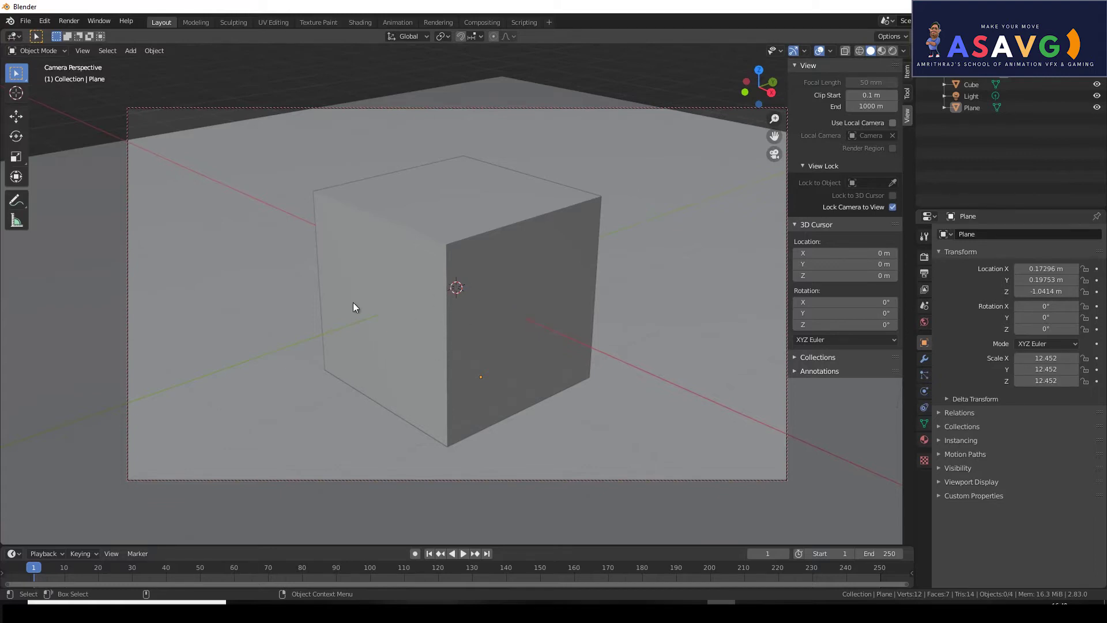
{"action": "left_click", "coordinate": [892, 206]}
{"action": "scroll", "coordinate": [538, 324], "scroll_direction": "up", "scroll_amount": 1}
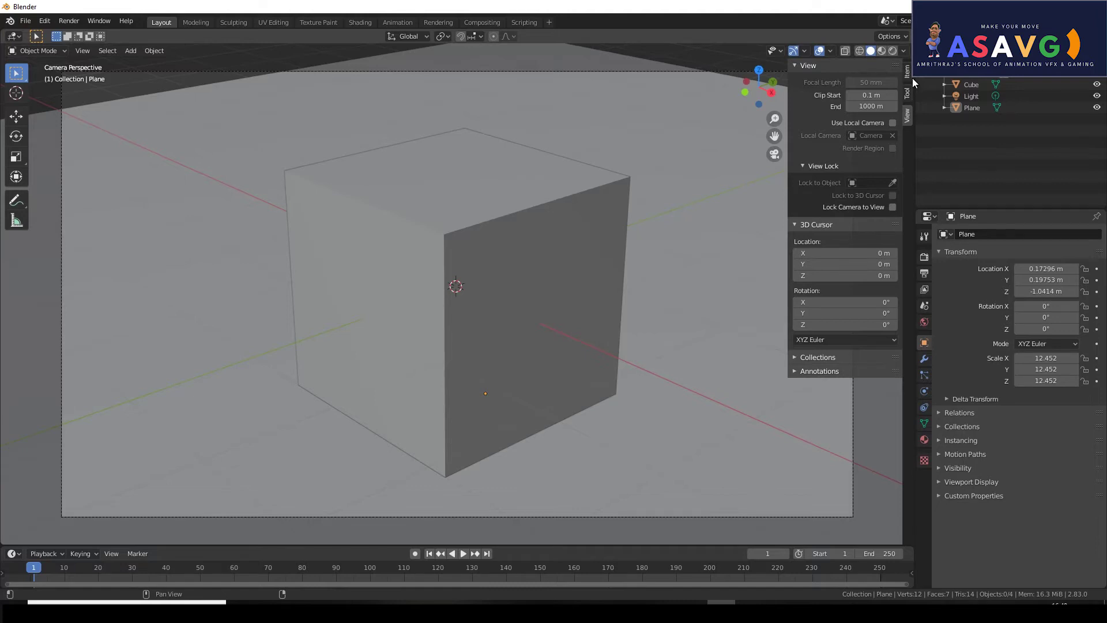
Step: Hide the sidebar and orbit outside camera view before returning to the camera
{"action": "key", "text": "n"}
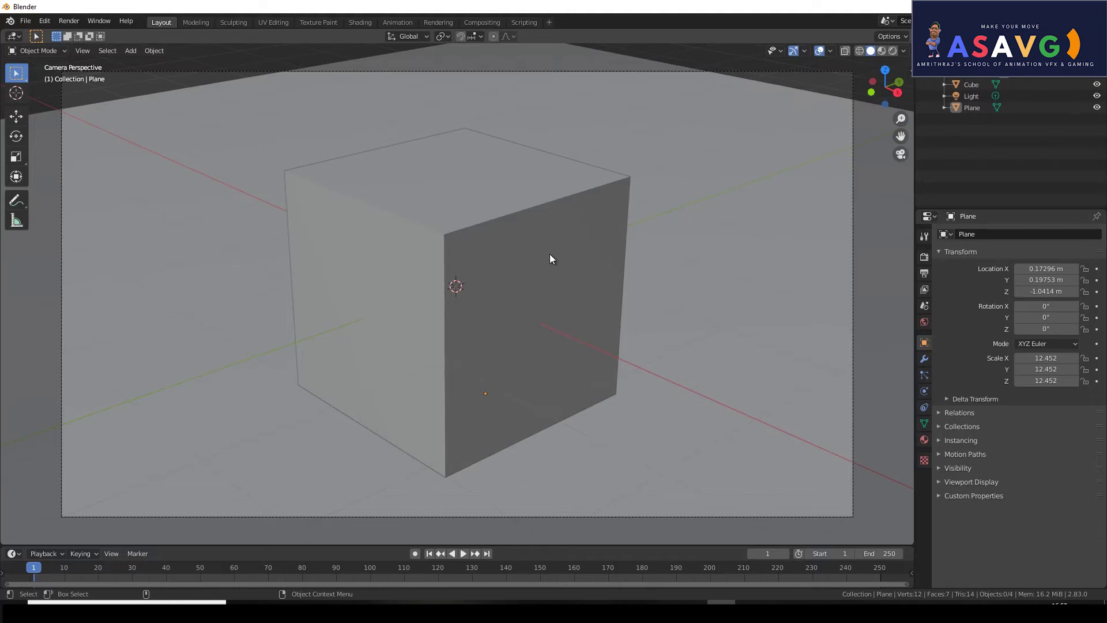
{"action": "key", "text": "KP_0"}
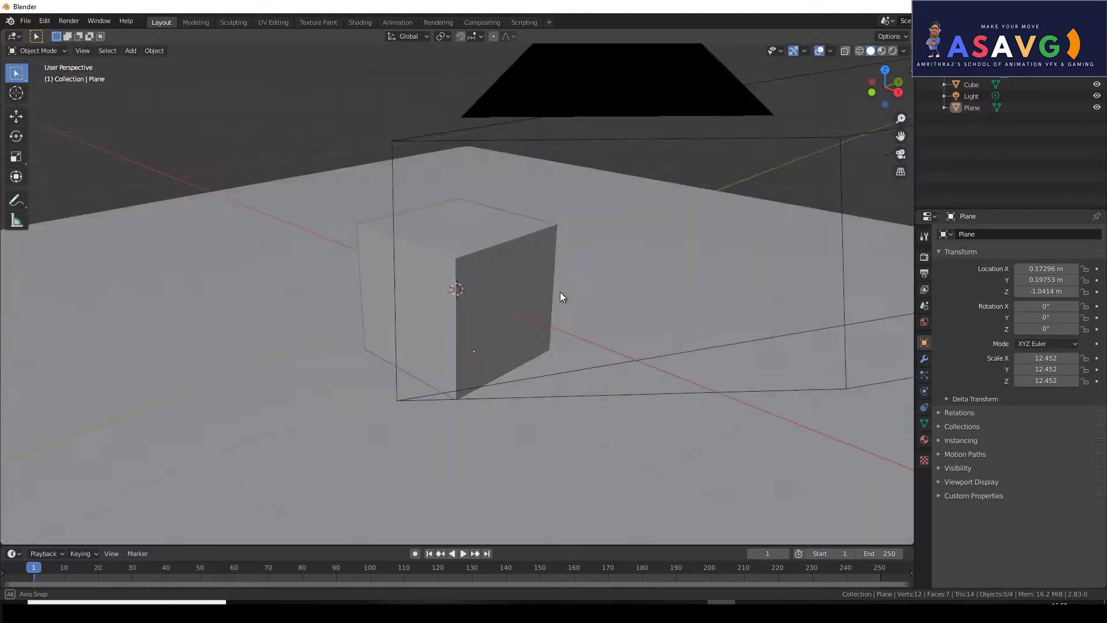
{"action": "mouse_move", "coordinate": [565, 289]}
{"action": "middle_mouse_down"}
{"action": "mouse_move", "coordinate": [578, 279]}
{"action": "mouse_move", "coordinate": [511, 284]}
{"action": "mouse_move", "coordinate": [709, 272]}
{"action": "mouse_move", "coordinate": [818, 289]}
{"action": "mouse_move", "coordinate": [767, 288]}
{"action": "middle_mouse_up"}
{"action": "key", "text": "KP_0"}
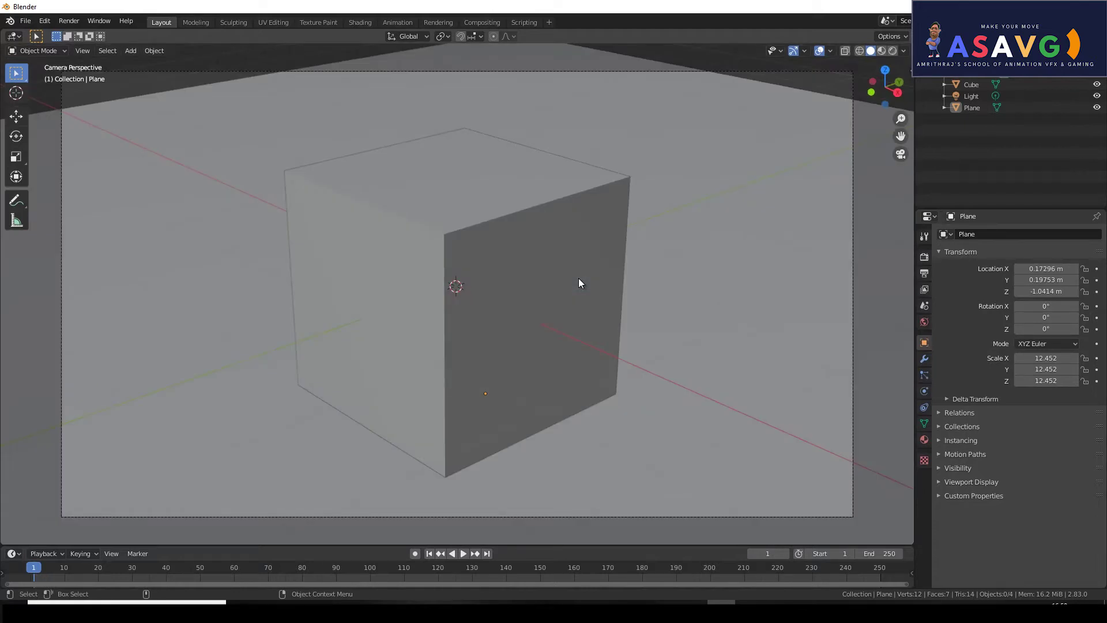
Step: Select the ground plane and scale it up to about 22.676
{"action": "left_click", "coordinate": [285, 100]}
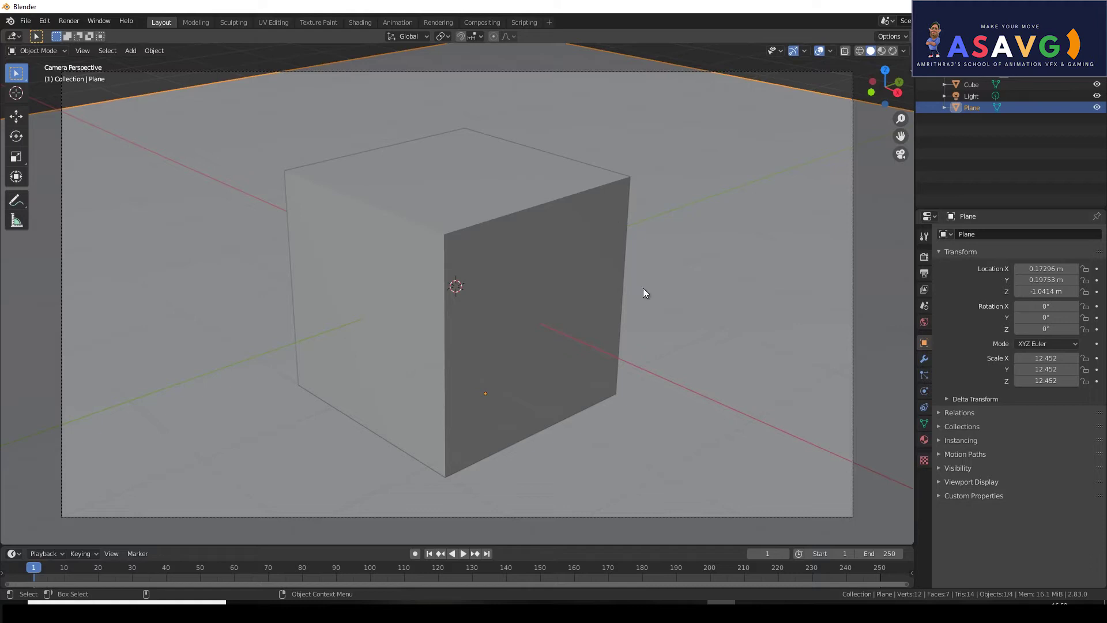
{"action": "key", "text": "s"}
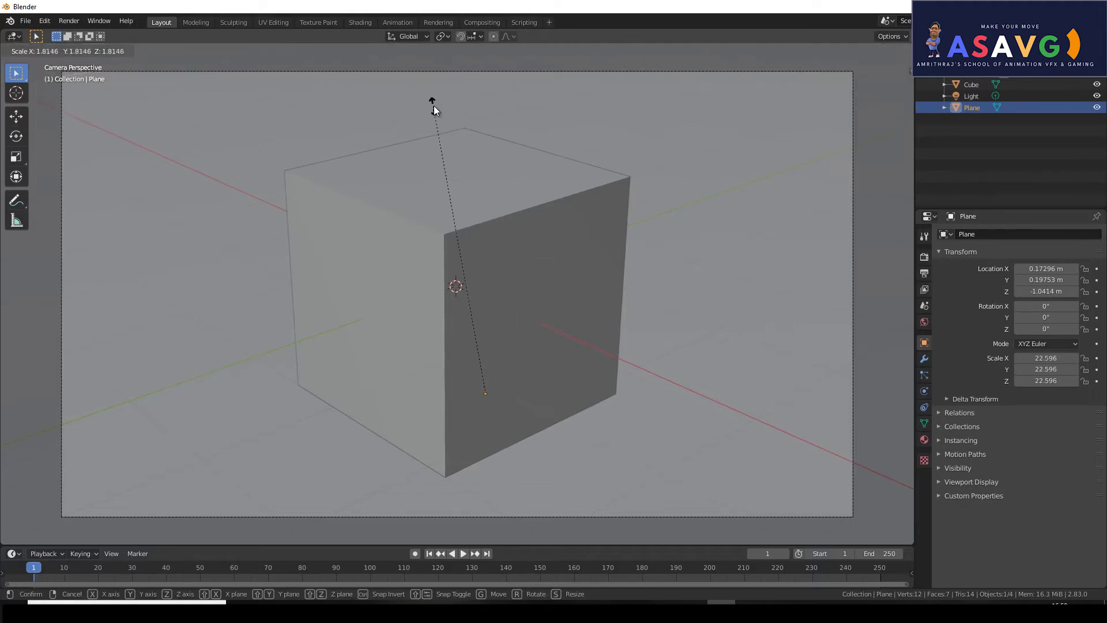
{"action": "left_click", "coordinate": [435, 110]}
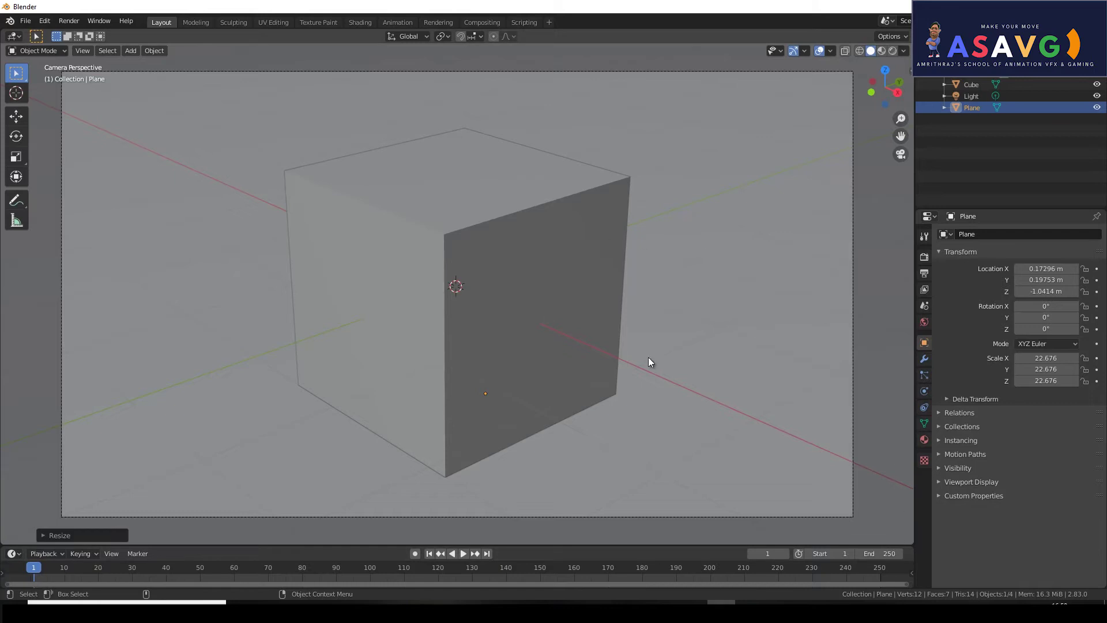
Step: In Material Properties, unlink the cube's existing material
{"action": "left_click", "coordinate": [924, 439]}
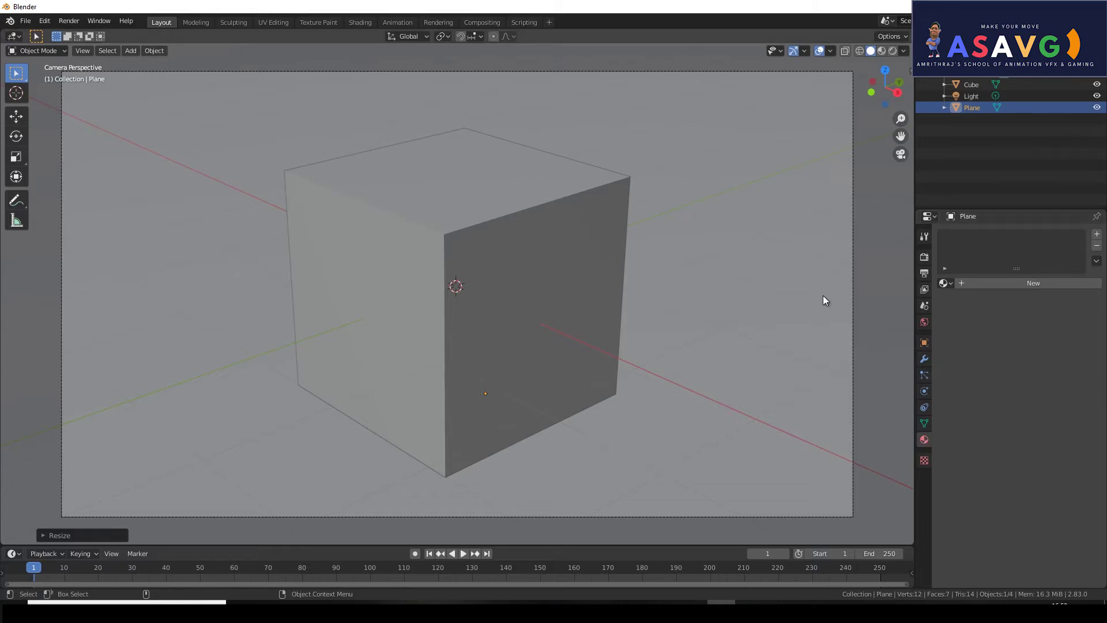
{"action": "left_click", "coordinate": [527, 205]}
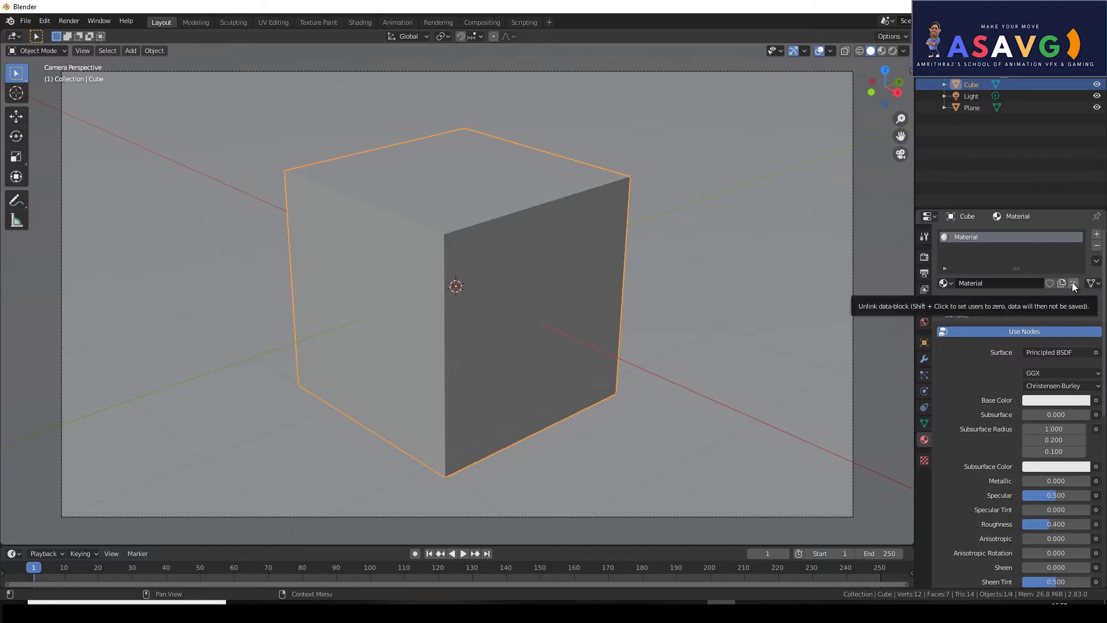
{"action": "left_click", "coordinate": [1072, 283]}
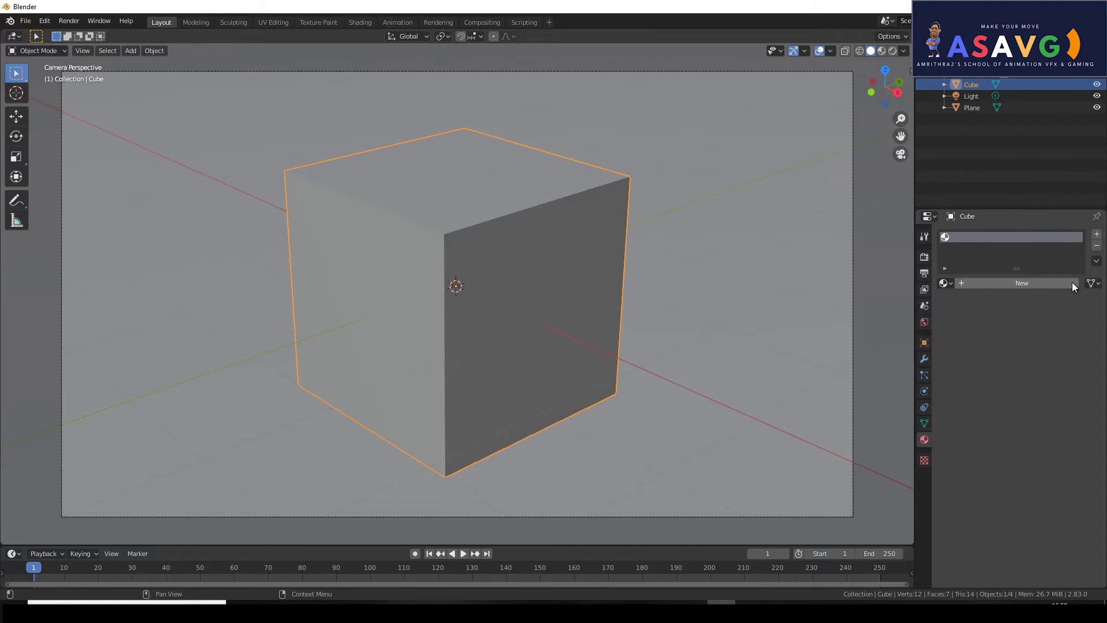
{"action": "left_click", "coordinate": [657, 286]}
{"action": "left_click", "coordinate": [578, 195]}
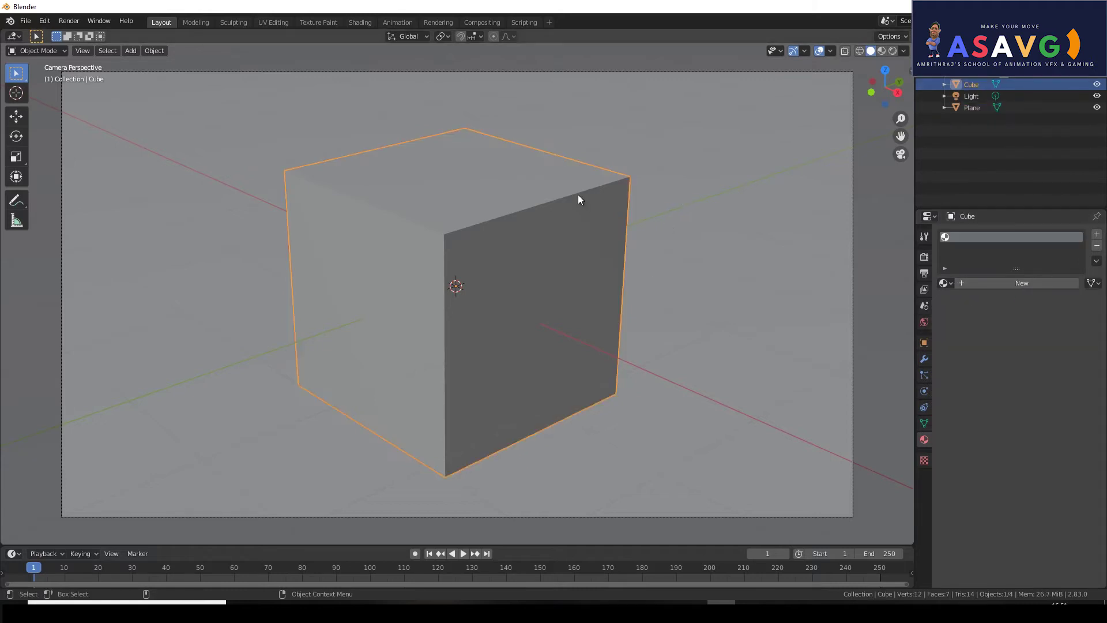
{"action": "left_click", "coordinate": [670, 175]}
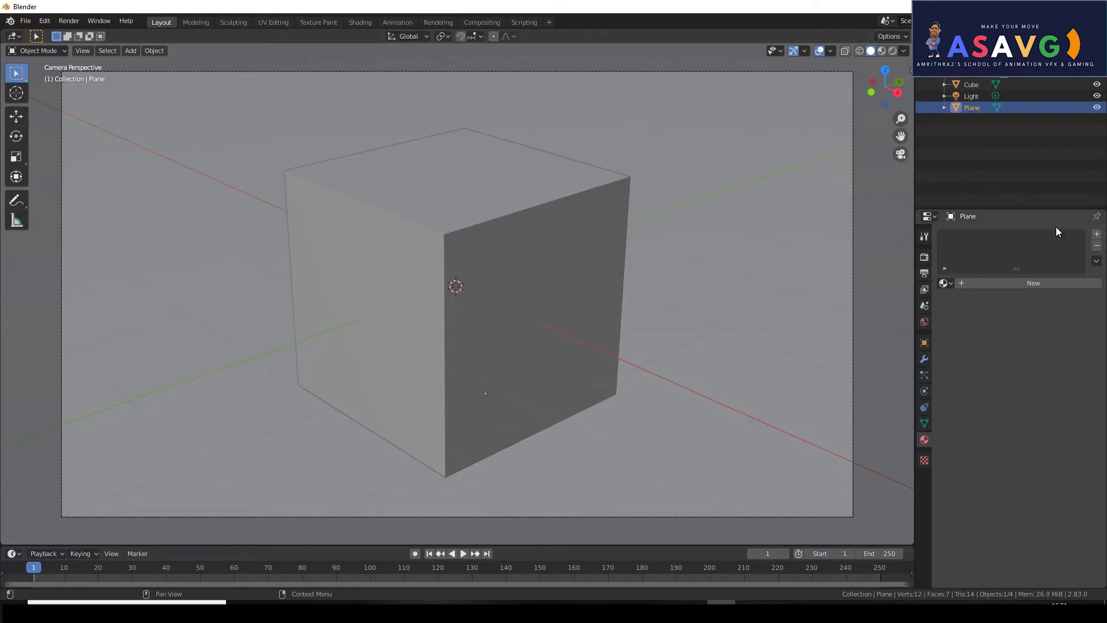
{"action": "left_click", "coordinate": [570, 190]}
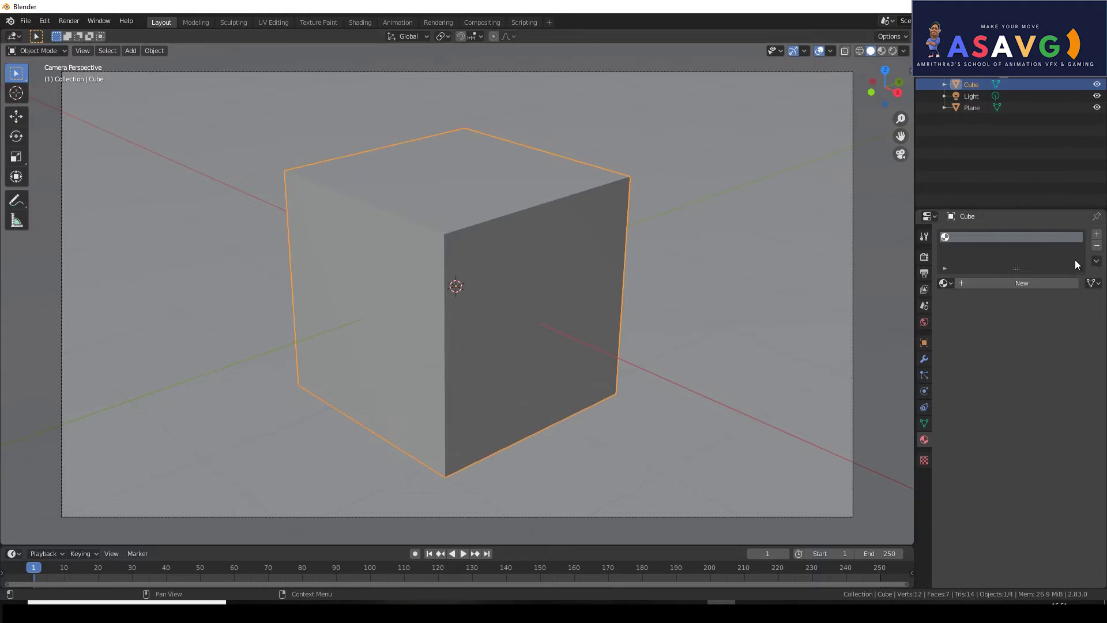
Step: Experiment with adding and removing slots and a new material, leaving two empty slots
{"action": "left_click", "coordinate": [1097, 235]}
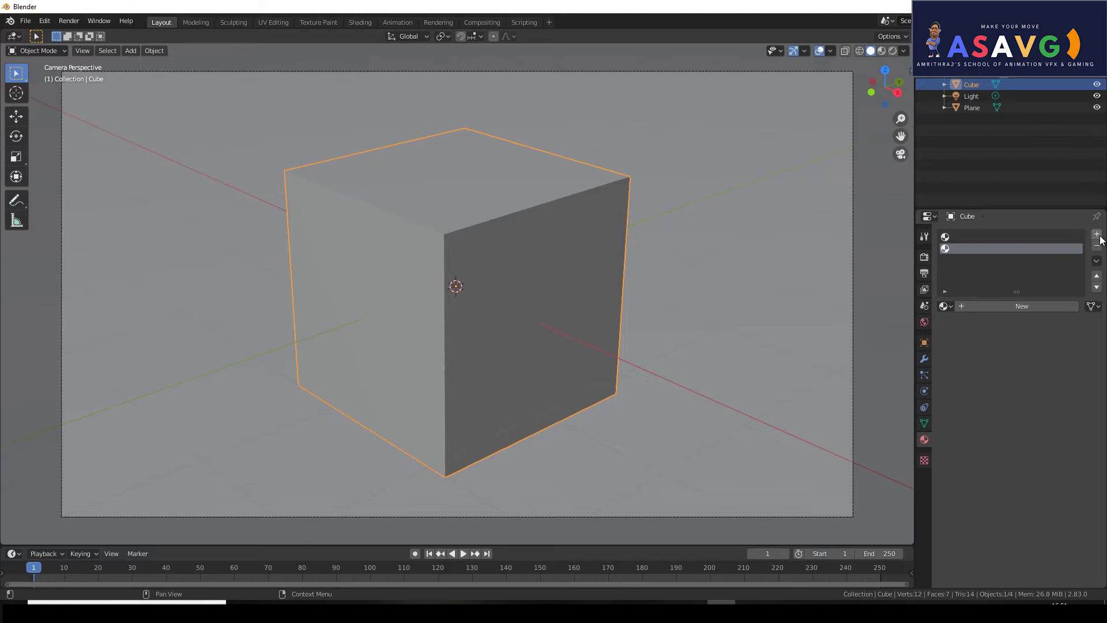
{"action": "left_click", "coordinate": [1098, 246]}
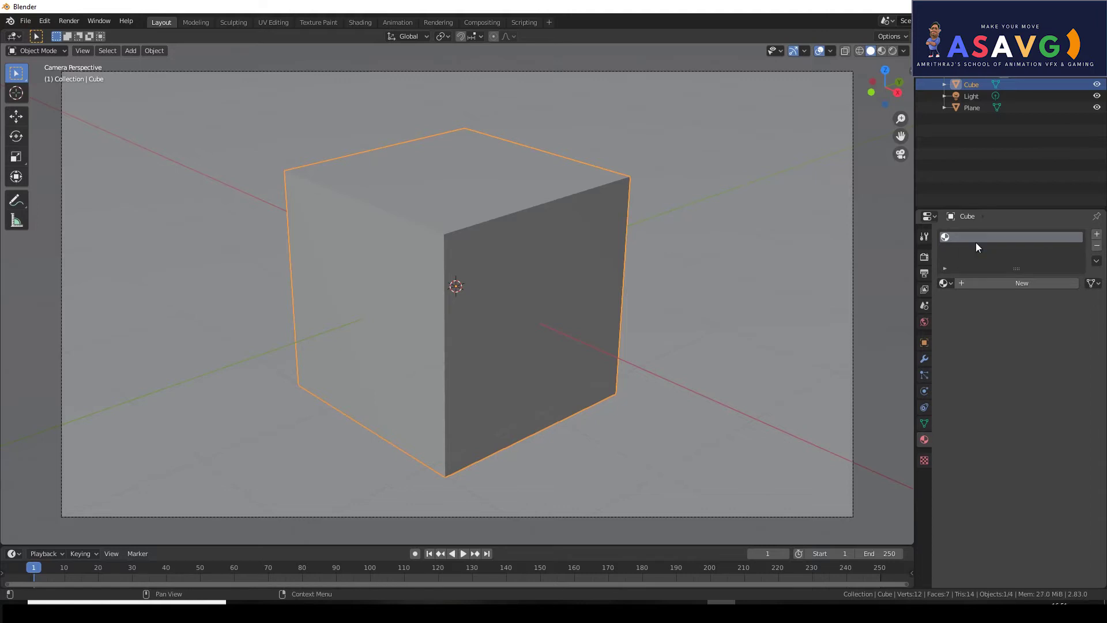
{"action": "left_click", "coordinate": [1026, 282]}
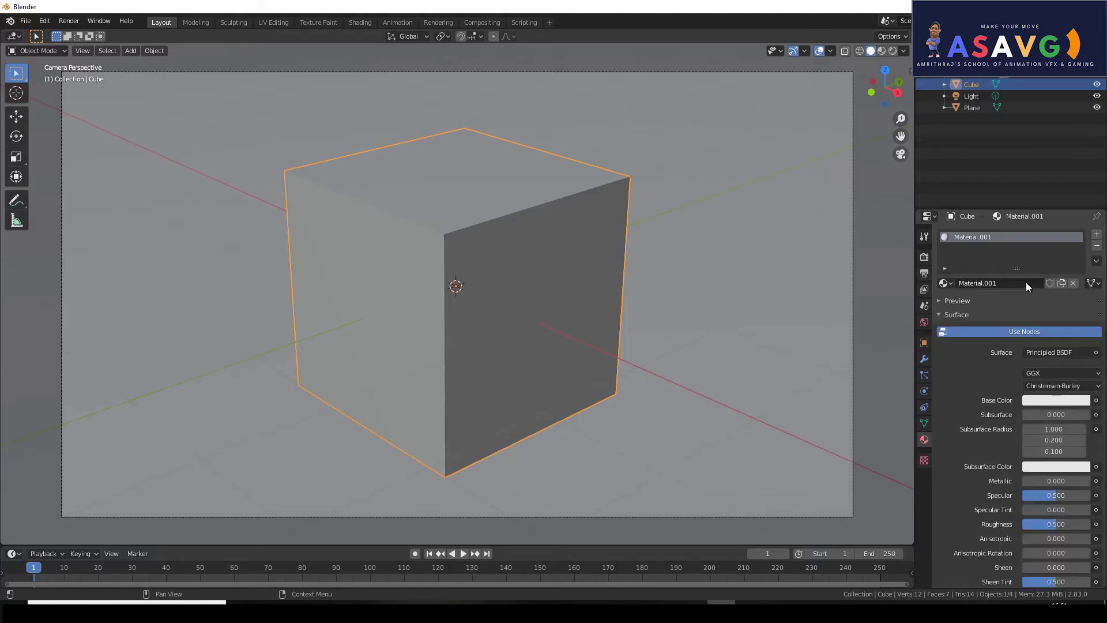
{"action": "key", "text": "ctrl+z"}
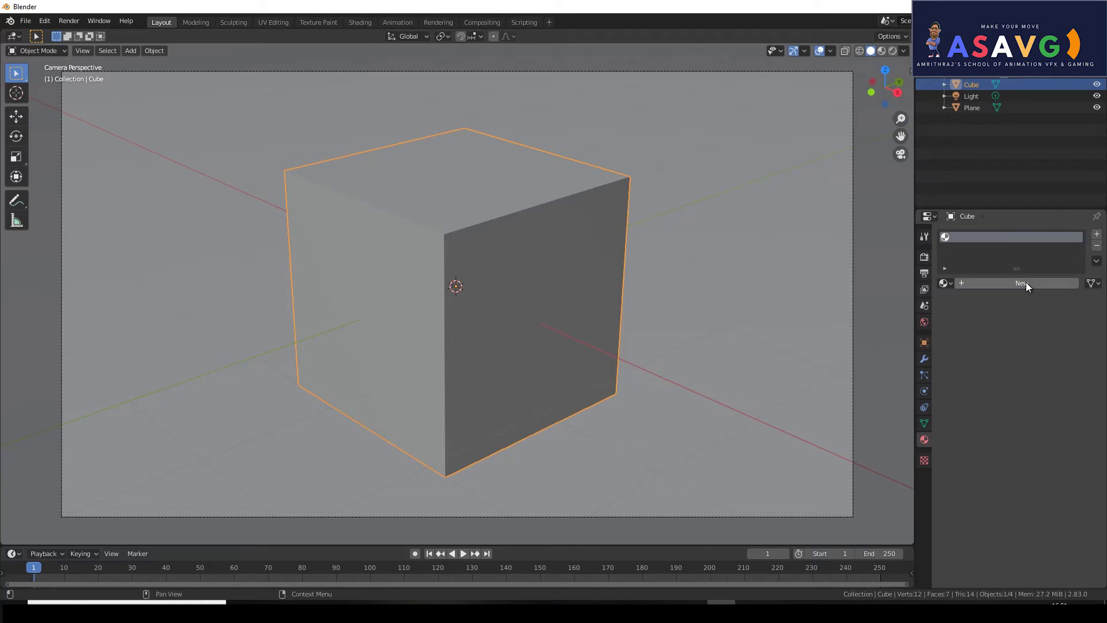
{"action": "left_click", "coordinate": [1098, 235]}
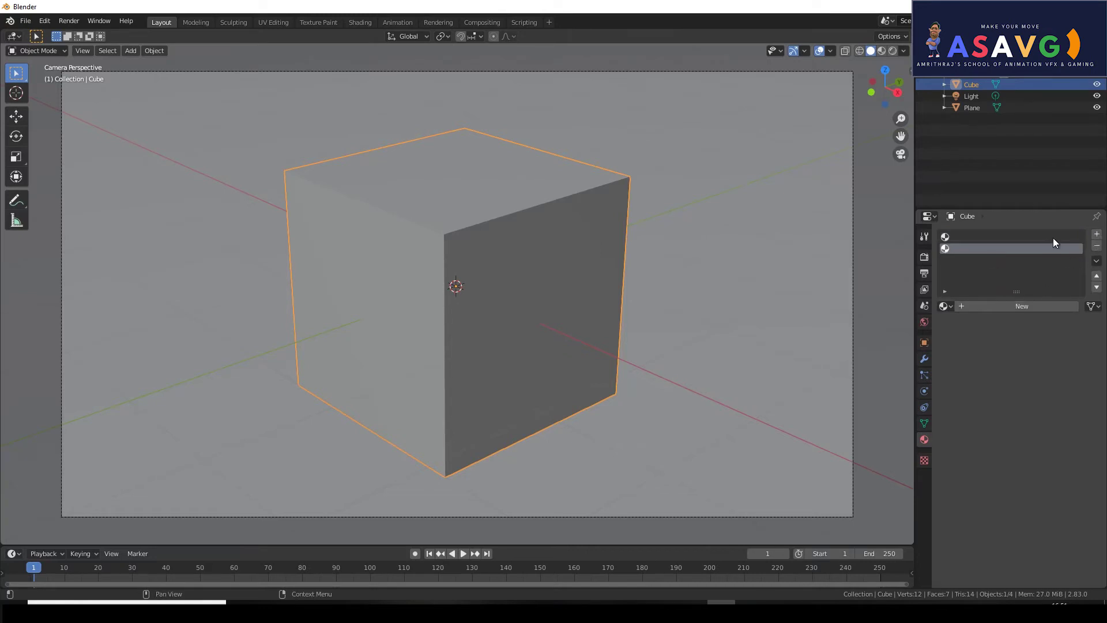
Step: Give the cube a single Material.001 with blue base colour and switch to Rendered shading
{"action": "left_click", "coordinate": [1099, 246]}
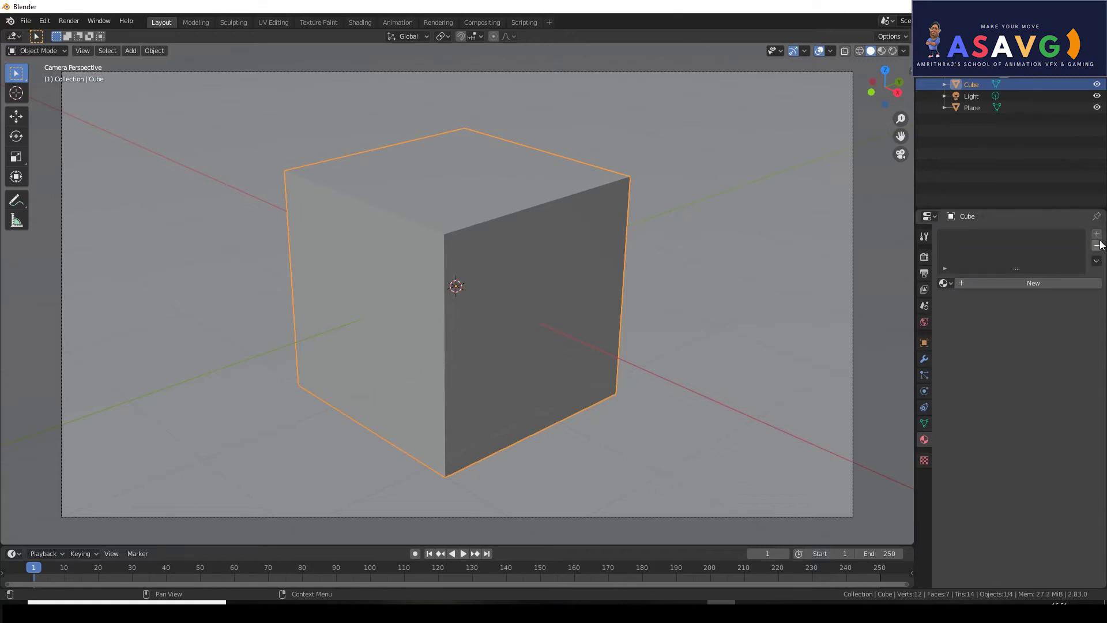
{"action": "left_click", "coordinate": [1097, 235]}
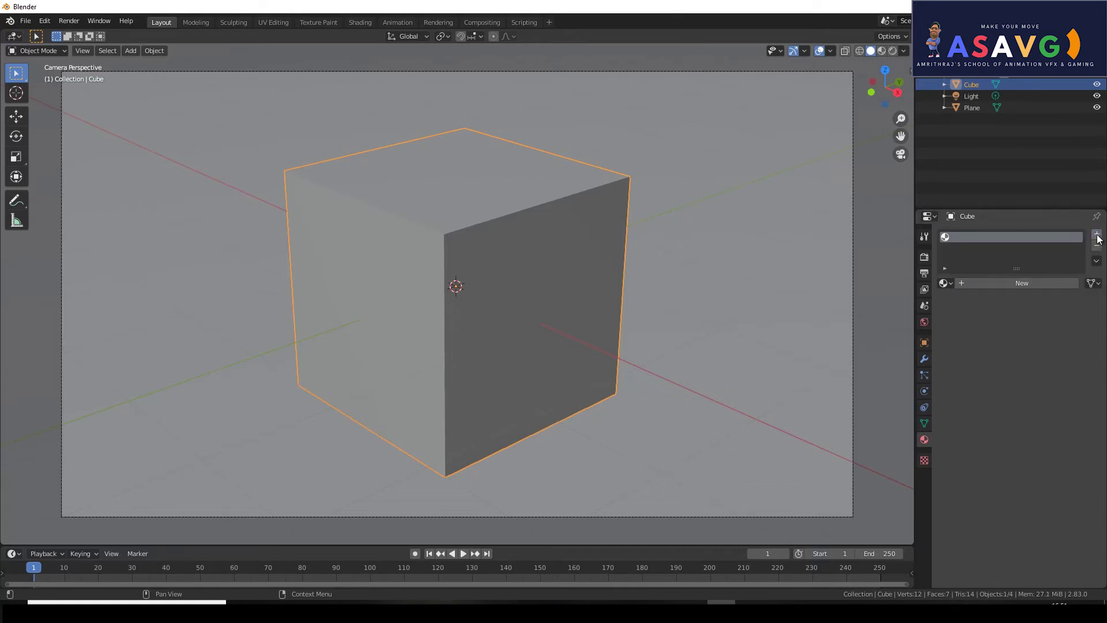
{"action": "left_click", "coordinate": [1051, 282]}
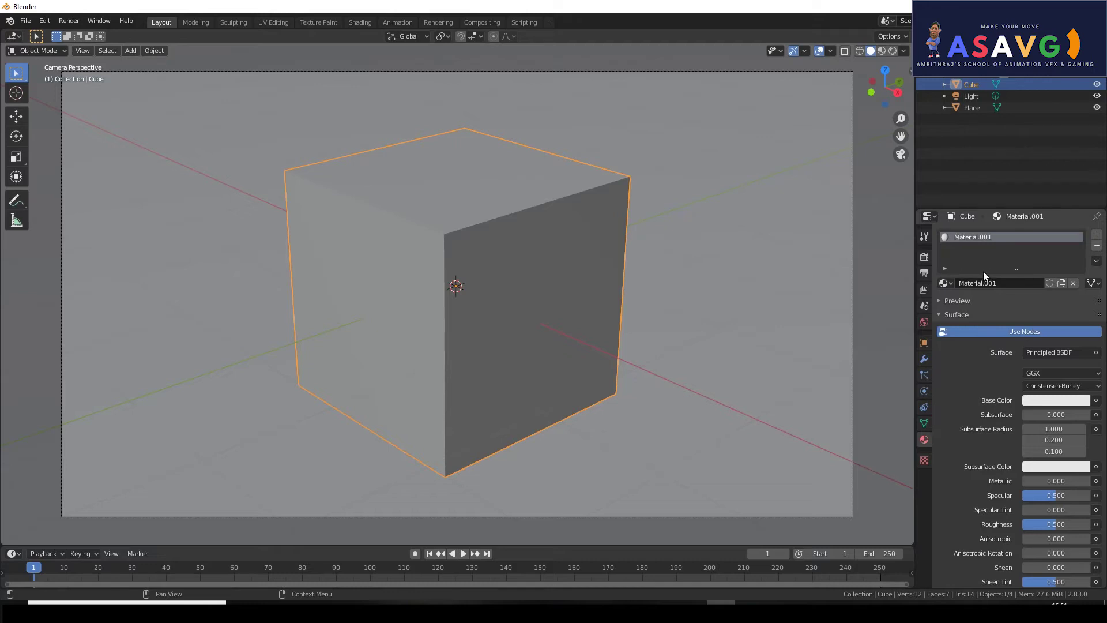
{"action": "left_click", "coordinate": [1047, 400]}
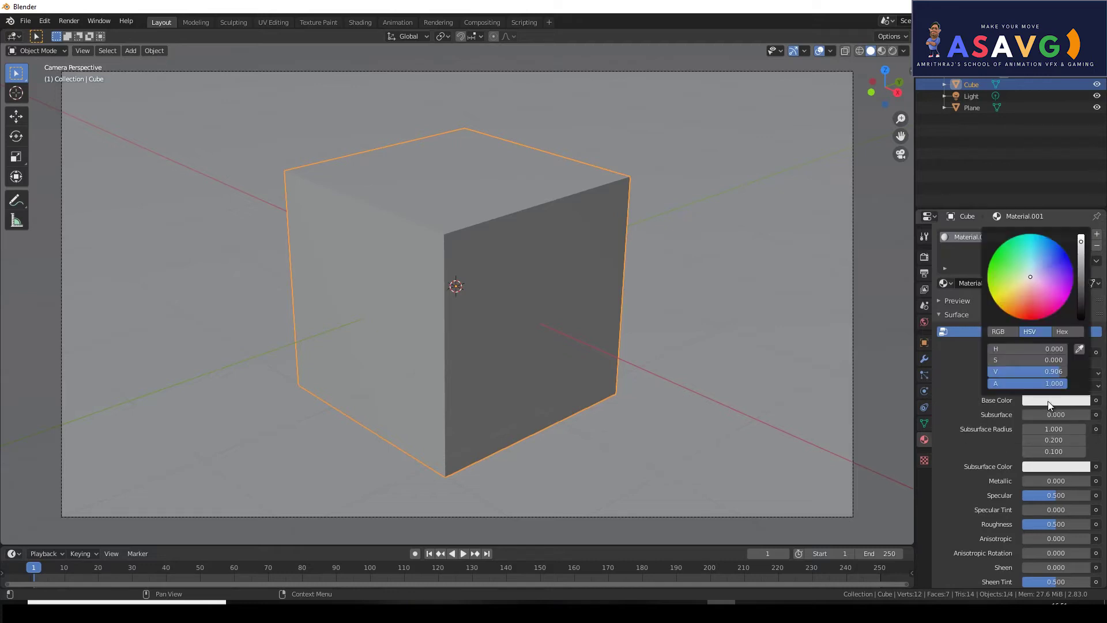
{"action": "left_click", "coordinate": [1058, 265]}
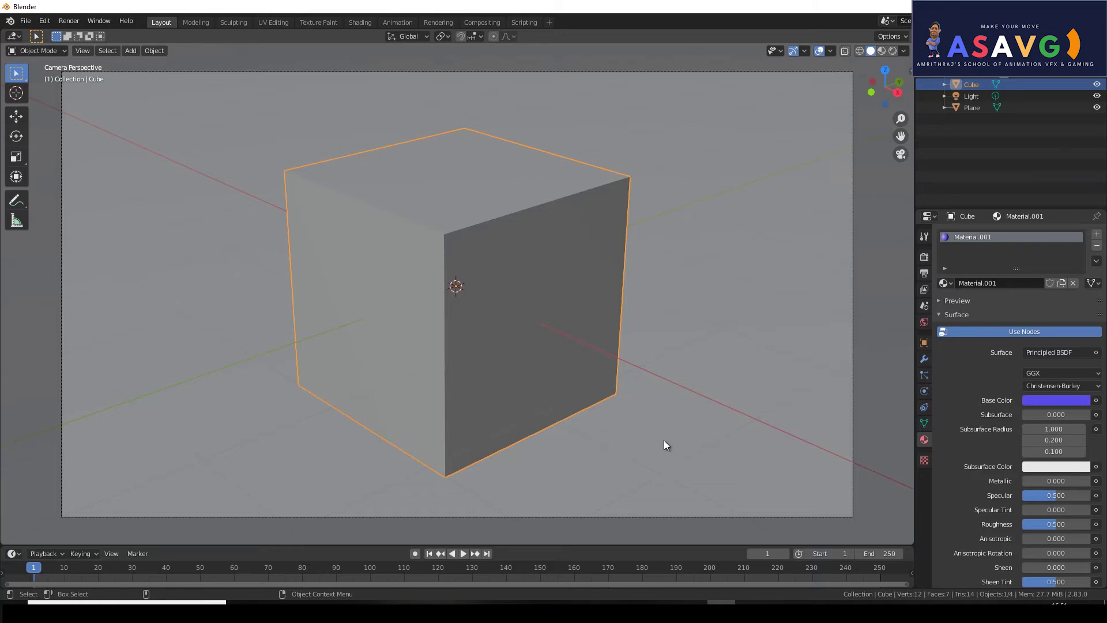
{"action": "left_click", "coordinate": [894, 55]}
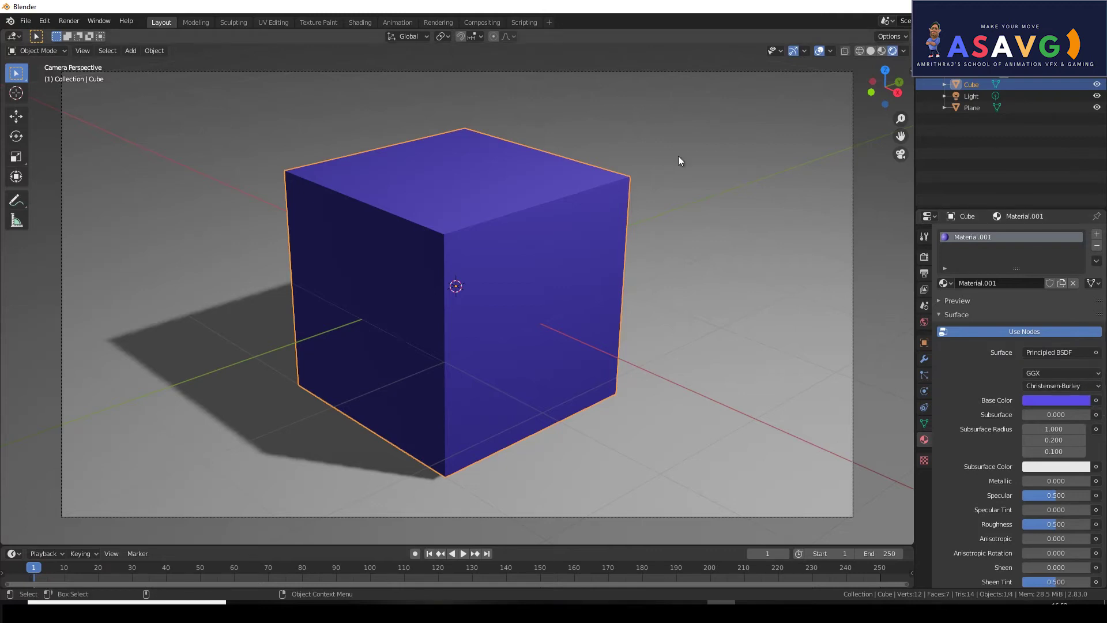
{"action": "left_click", "coordinate": [886, 51]}
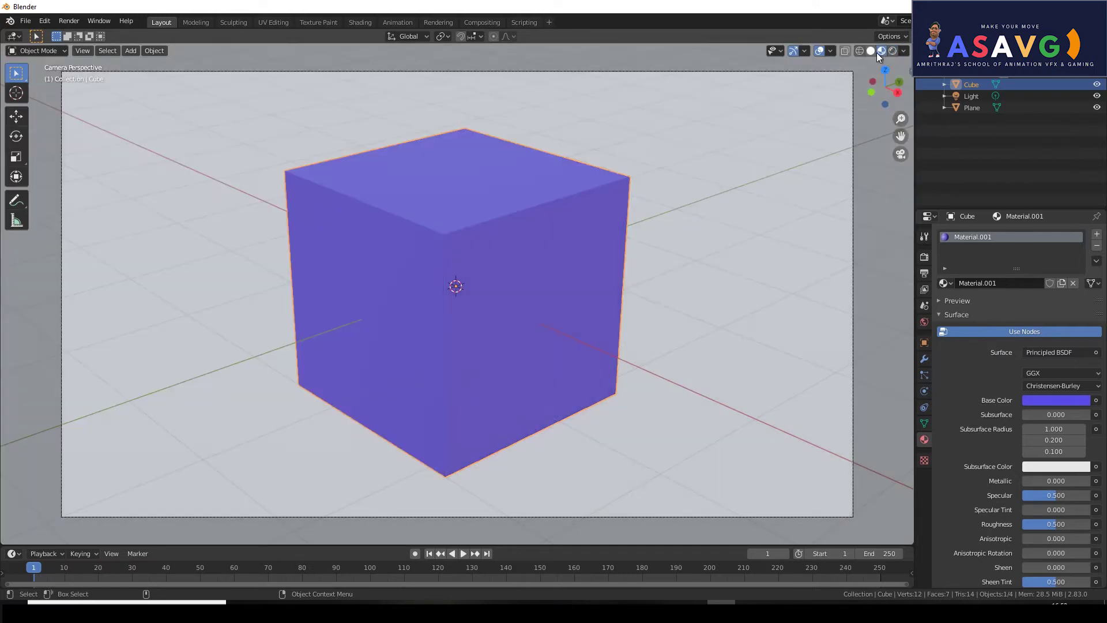
{"action": "left_click", "coordinate": [871, 52]}
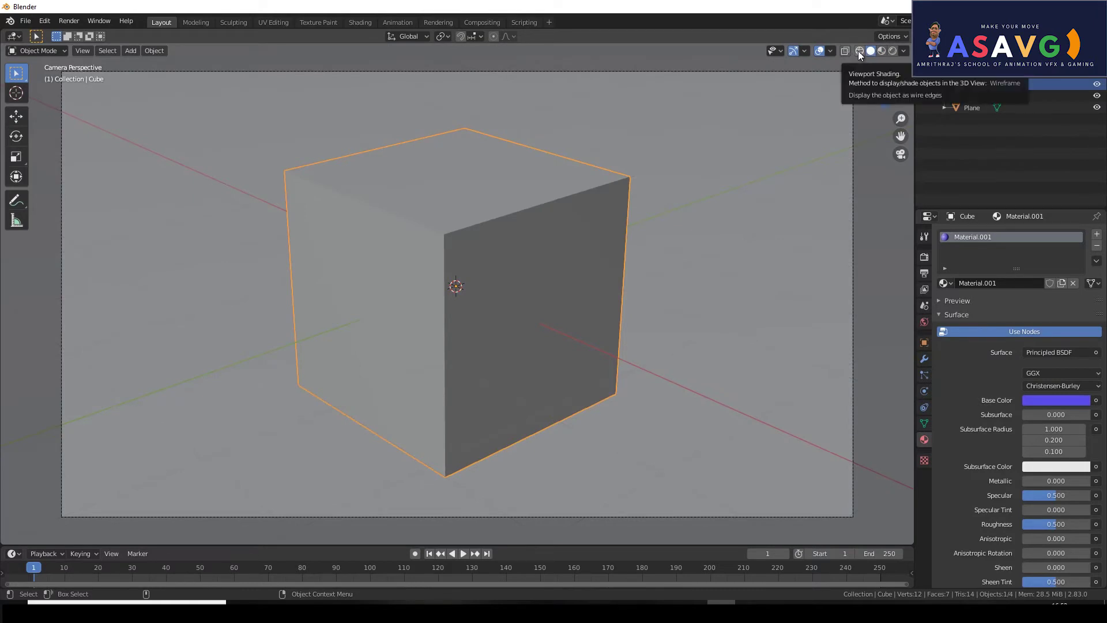
{"action": "left_click", "coordinate": [858, 50]}
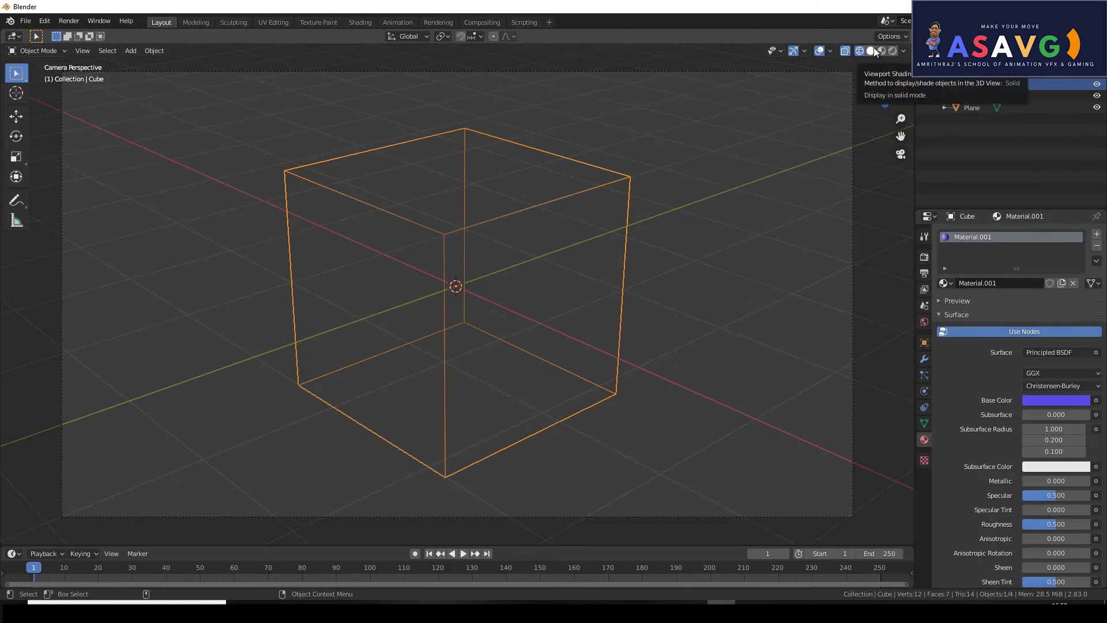
{"action": "left_click", "coordinate": [875, 50]}
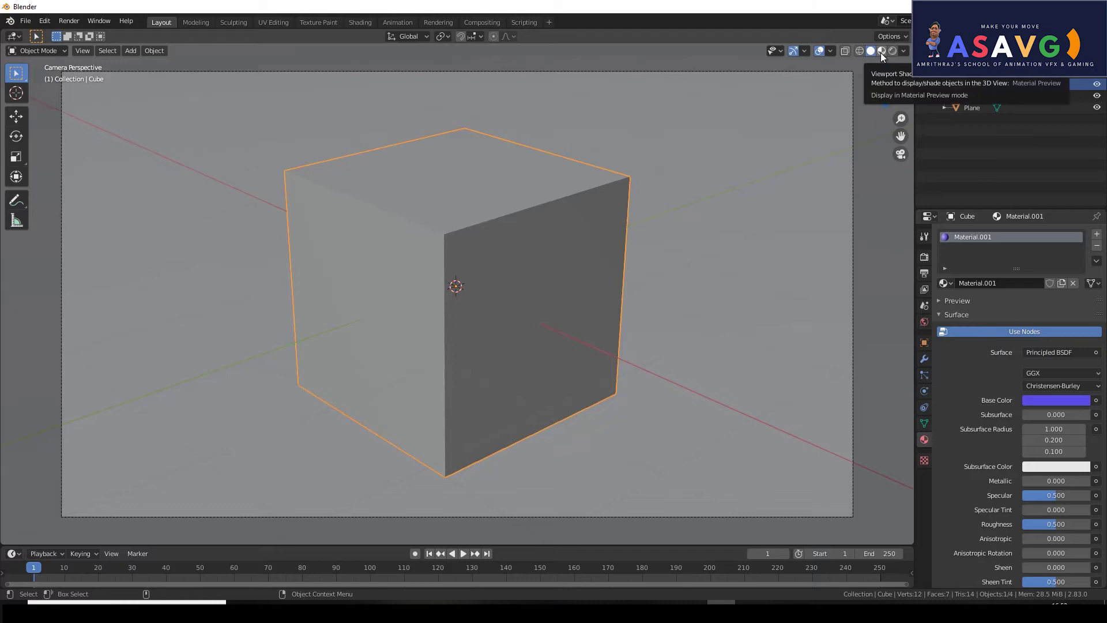
{"action": "left_click", "coordinate": [880, 51]}
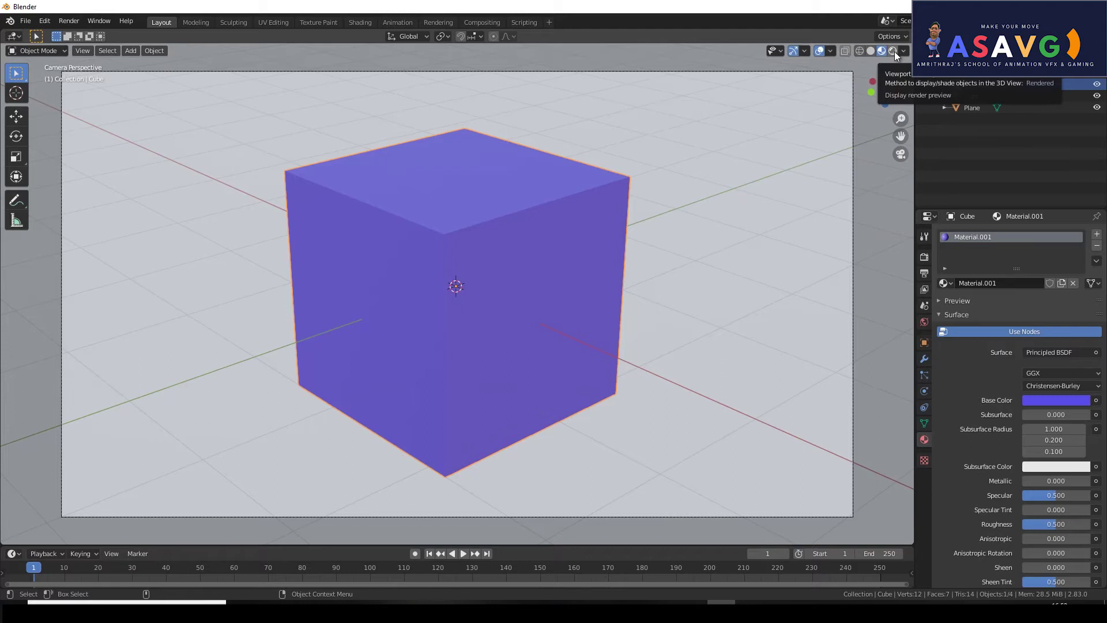
{"action": "left_click", "coordinate": [893, 51]}
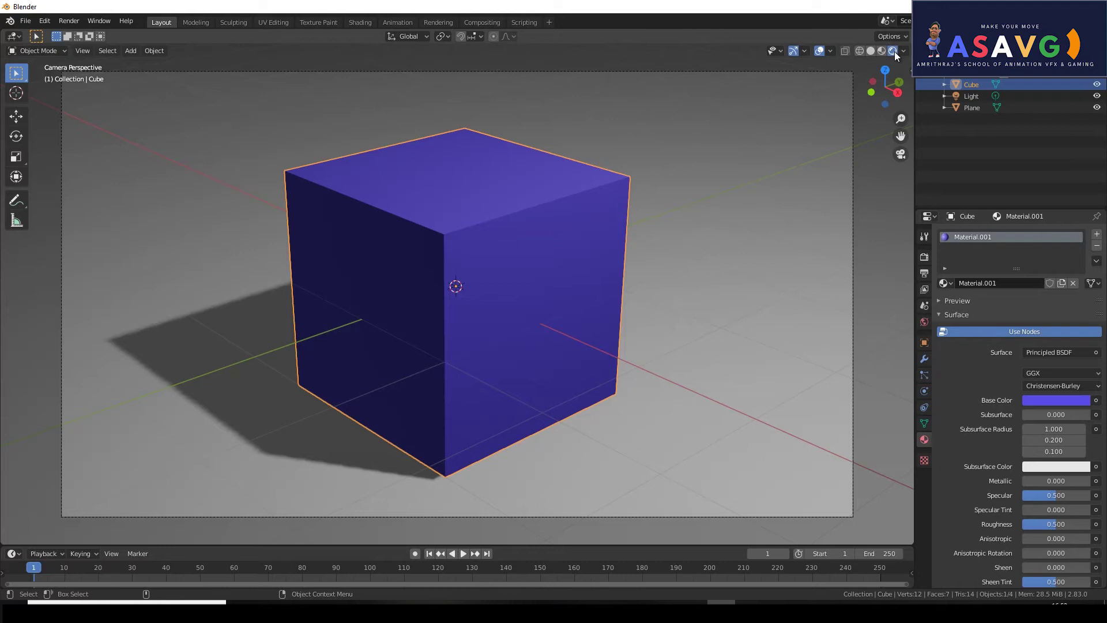
Step: Create Material.002 on the ground plane with a lavender purple base colour (H ≈ 0.735)
{"action": "left_click", "coordinate": [719, 248]}
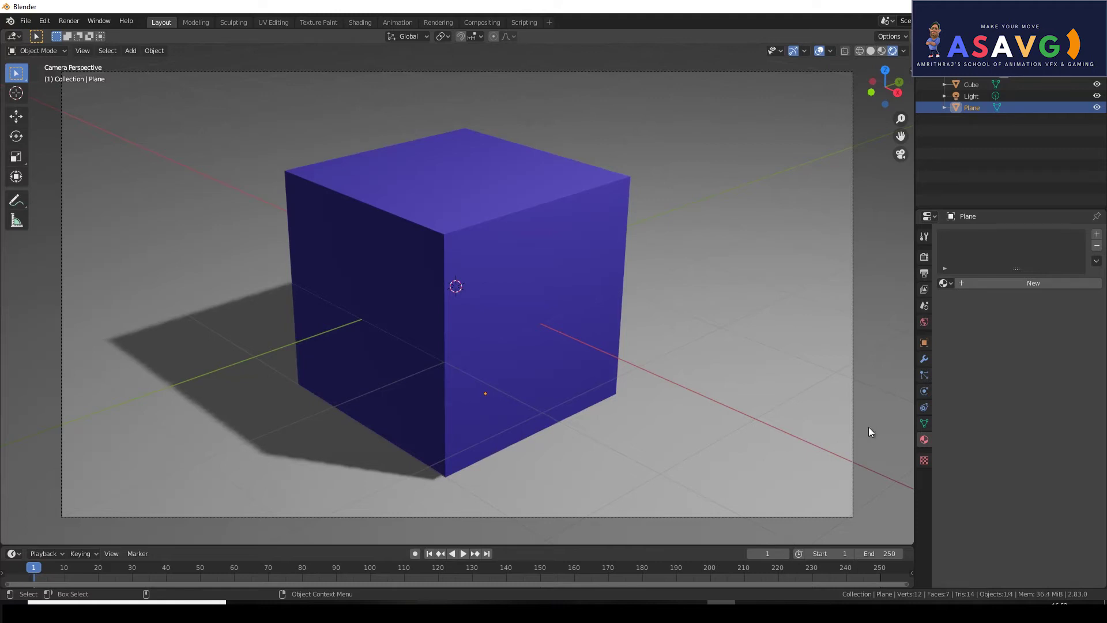
{"action": "left_click", "coordinate": [551, 210]}
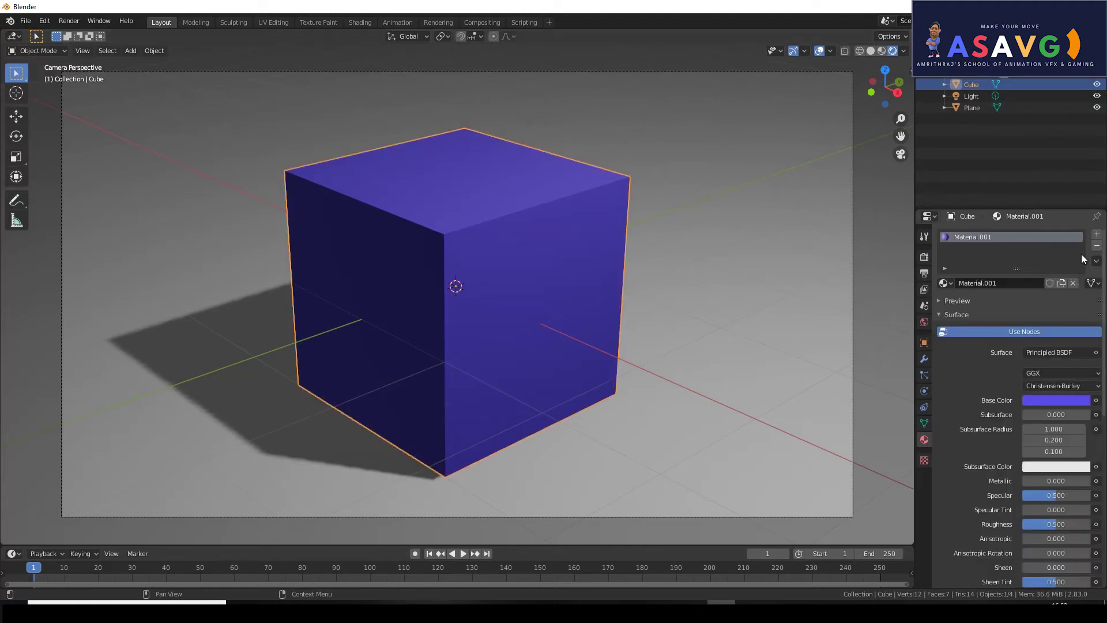
{"action": "left_click", "coordinate": [731, 350]}
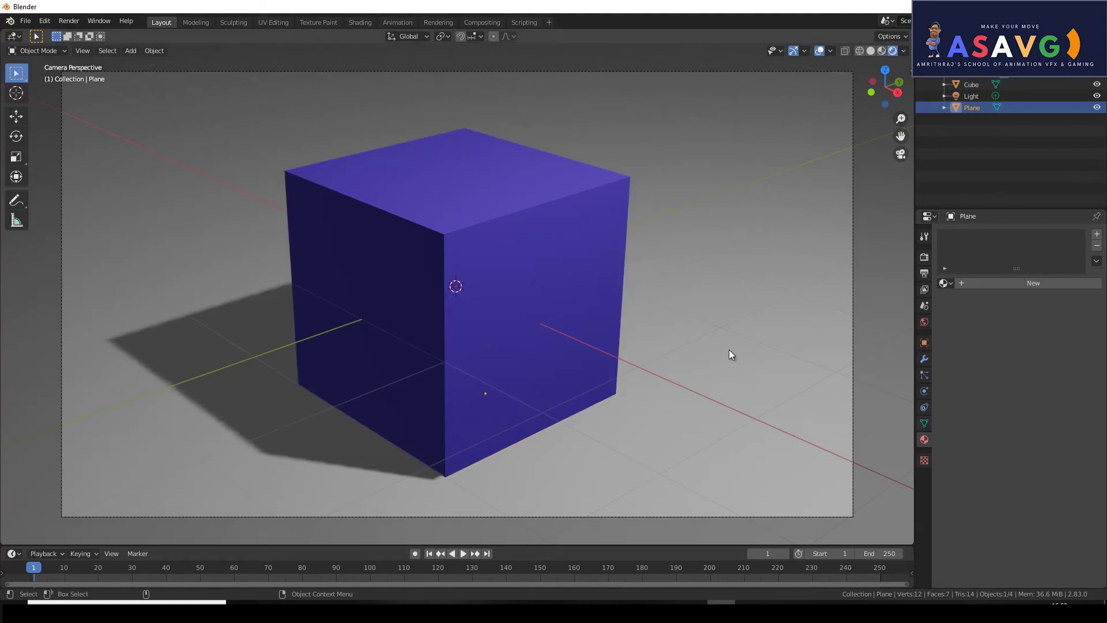
{"action": "left_click", "coordinate": [1046, 286]}
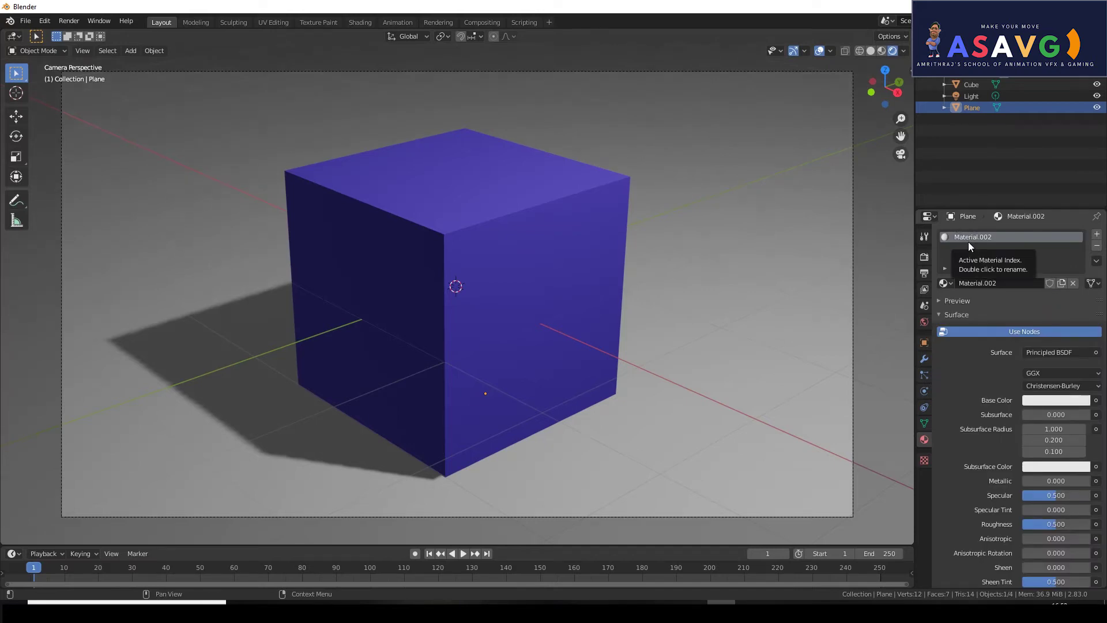
{"action": "left_click", "coordinate": [1039, 400]}
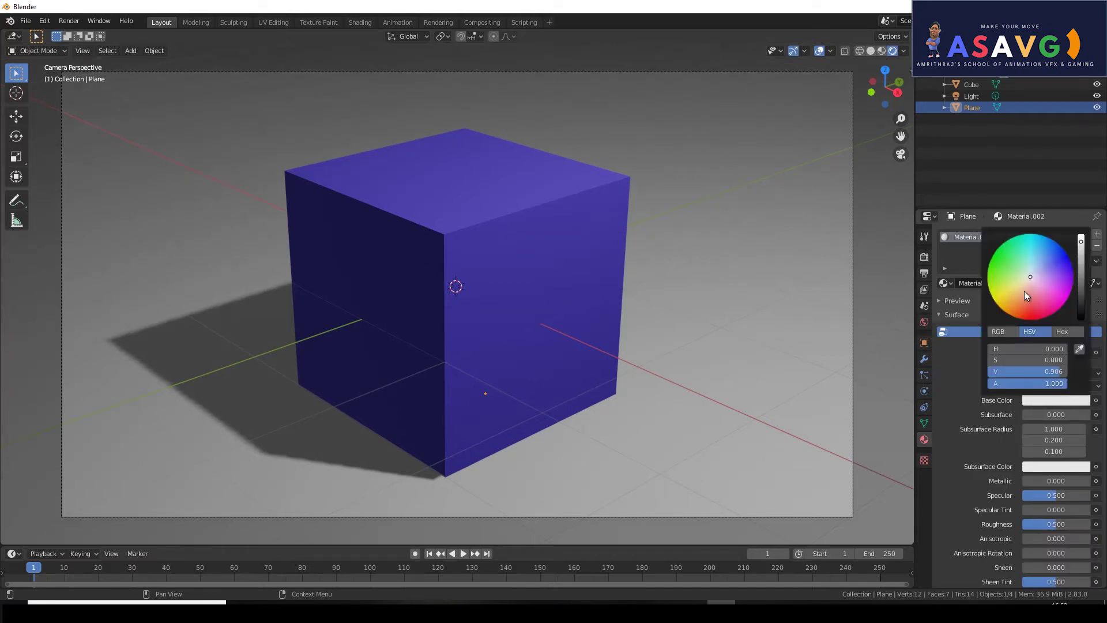
{"action": "left_click_drag", "start_coordinate": [1016, 287], "coordinate": [1042, 293]}
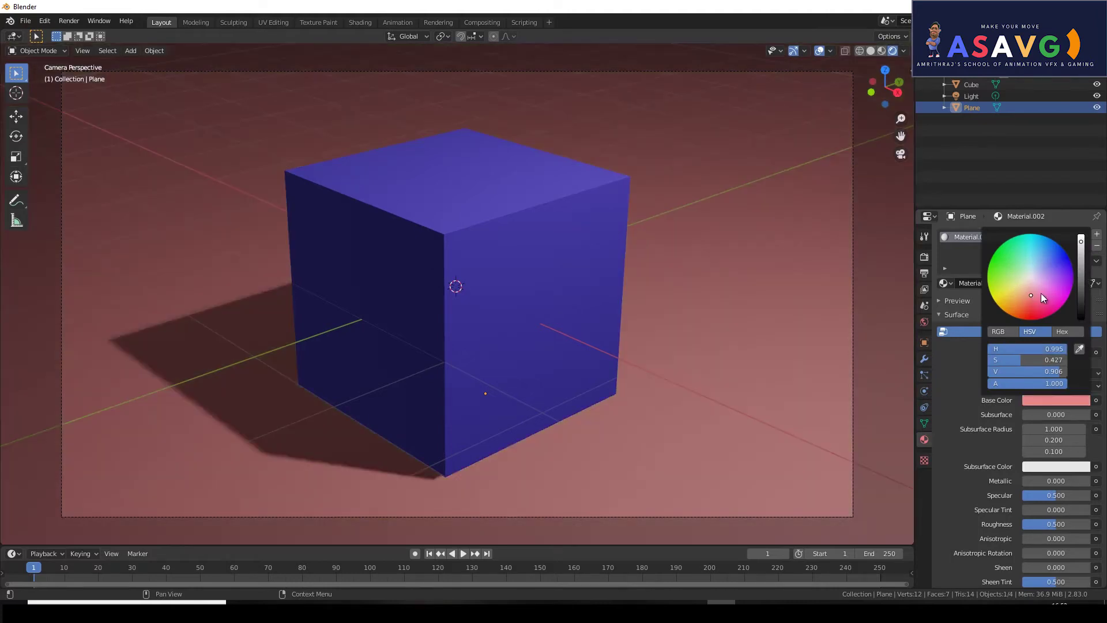
{"action": "left_click", "coordinate": [1048, 274]}
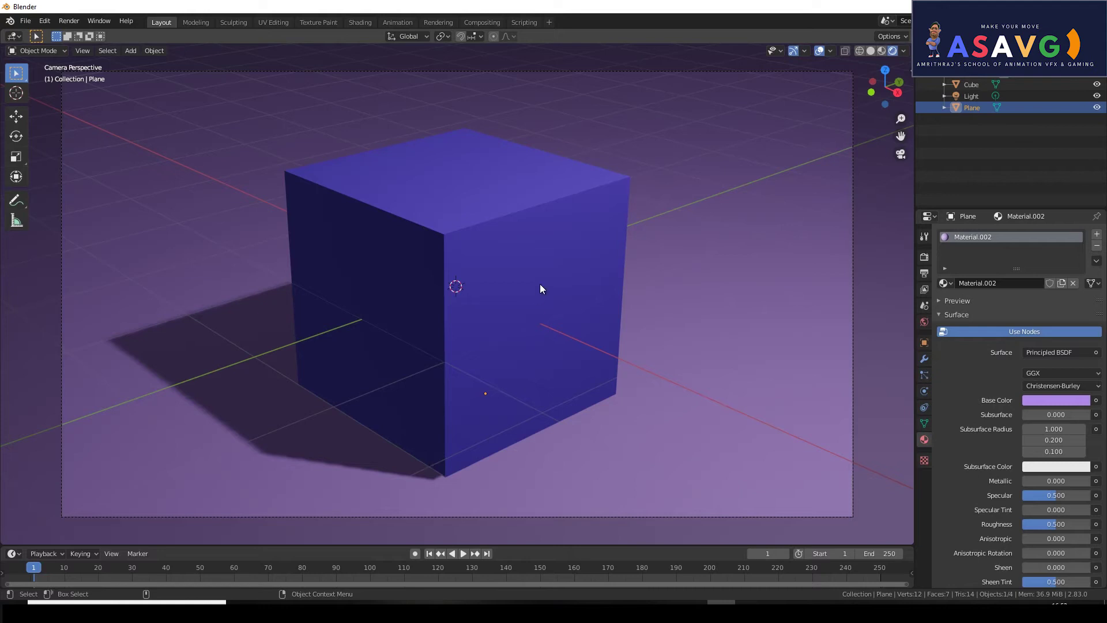
{"action": "mouse_move", "coordinate": [578, 296]}
{"action": "middle_mouse_down"}
{"action": "mouse_move", "coordinate": [500, 291]}
{"action": "mouse_move", "coordinate": [497, 314]}
{"action": "middle_mouse_up"}
{"action": "left_click", "coordinate": [500, 291]}
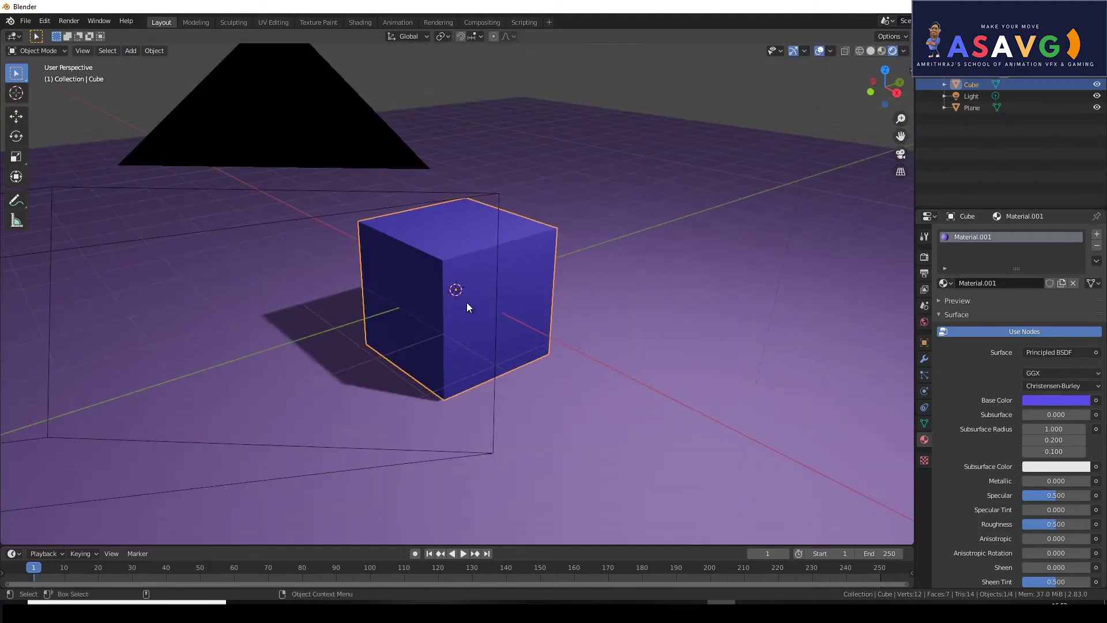
{"action": "key", "text": "g"}
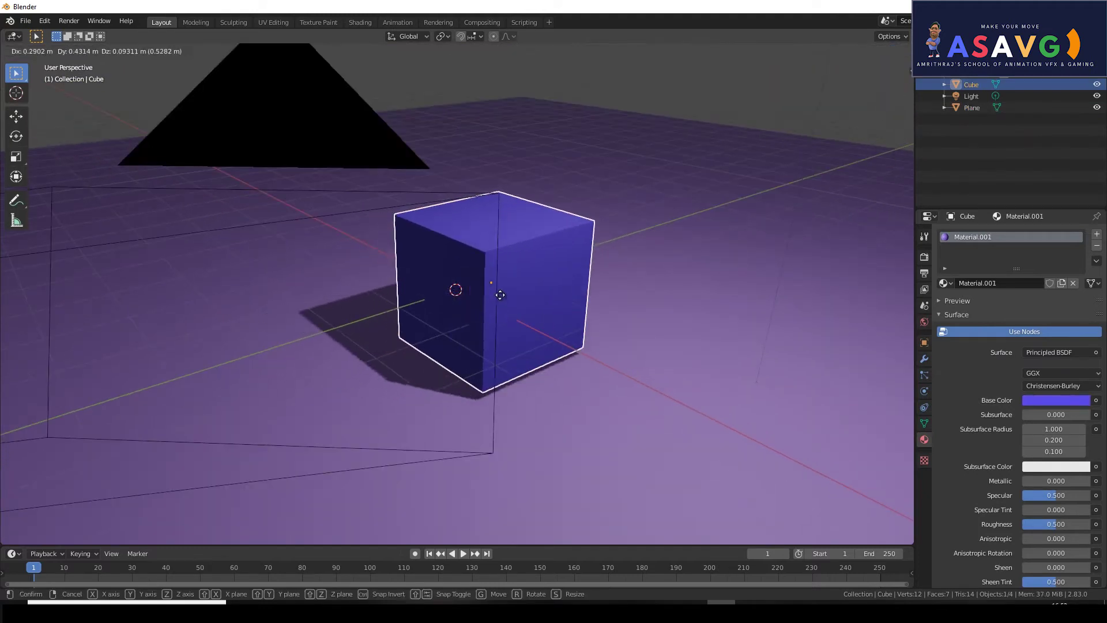
{"action": "left_click", "coordinate": [465, 298]}
{"action": "mouse_move", "coordinate": [607, 274]}
{"action": "middle_mouse_down"}
{"action": "mouse_move", "coordinate": [801, 267]}
{"action": "mouse_move", "coordinate": [368, 271]}
{"action": "mouse_move", "coordinate": [436, 302]}
{"action": "mouse_move", "coordinate": [646, 265]}
{"action": "mouse_move", "coordinate": [635, 316]}
{"action": "mouse_move", "coordinate": [512, 309]}
{"action": "mouse_move", "coordinate": [491, 335]}
{"action": "mouse_move", "coordinate": [527, 322]}
{"action": "middle_mouse_up"}
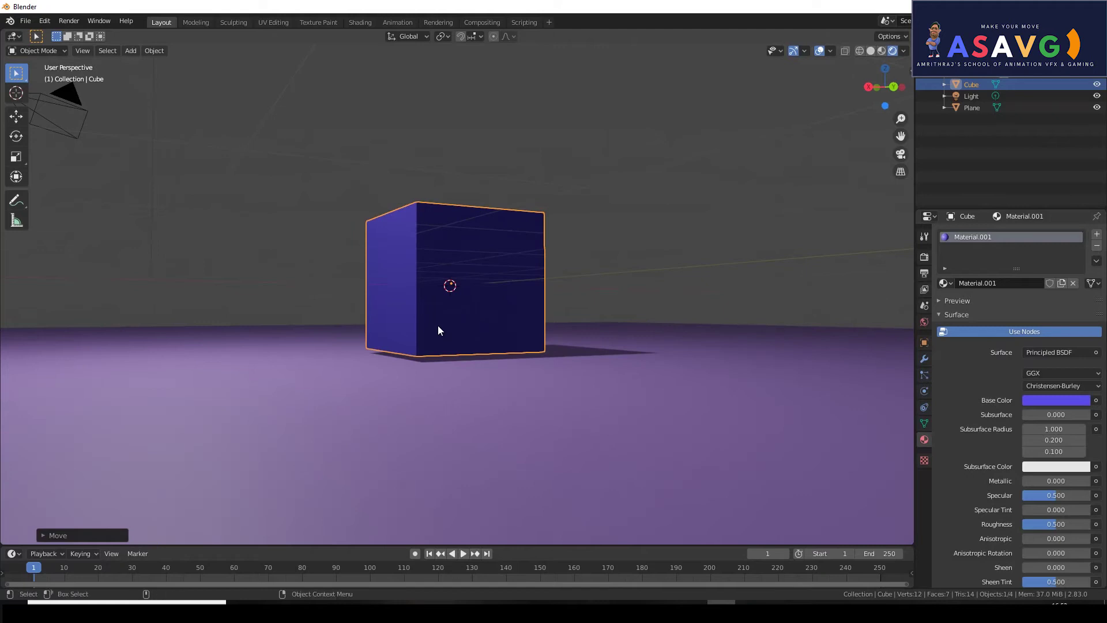
{"action": "scroll", "coordinate": [437, 325], "scroll_direction": "up", "scroll_amount": 3}
{"action": "middle_click_drag", "start_coordinate": [414, 355], "coordinate": [435, 349]}
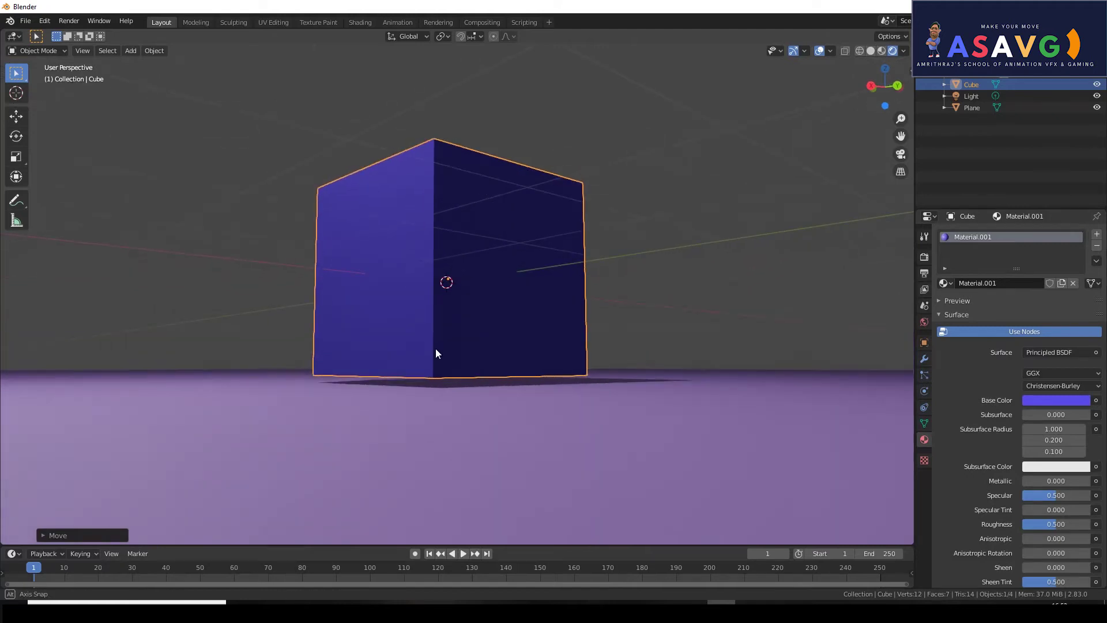
{"action": "middle_click_drag", "start_coordinate": [447, 285], "coordinate": [487, 309]}
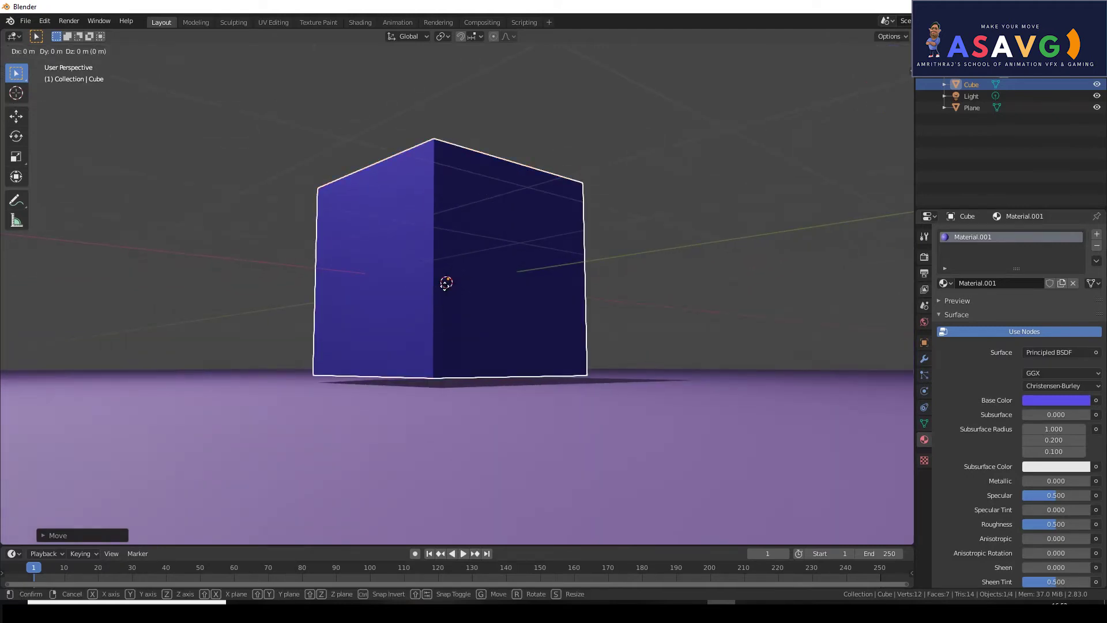
{"action": "key", "text": "alt+a"}
{"action": "mouse_move", "coordinate": [699, 400]}
{"action": "middle_mouse_down"}
{"action": "mouse_move", "coordinate": [482, 419]}
{"action": "mouse_move", "coordinate": [520, 403]}
{"action": "mouse_move", "coordinate": [419, 393]}
{"action": "mouse_move", "coordinate": [508, 382]}
{"action": "mouse_move", "coordinate": [690, 401]}
{"action": "mouse_move", "coordinate": [440, 401]}
{"action": "mouse_move", "coordinate": [447, 361]}
{"action": "mouse_move", "coordinate": [440, 408]}
{"action": "mouse_move", "coordinate": [605, 359]}
{"action": "middle_mouse_up"}
{"action": "left_click", "coordinate": [685, 363]}
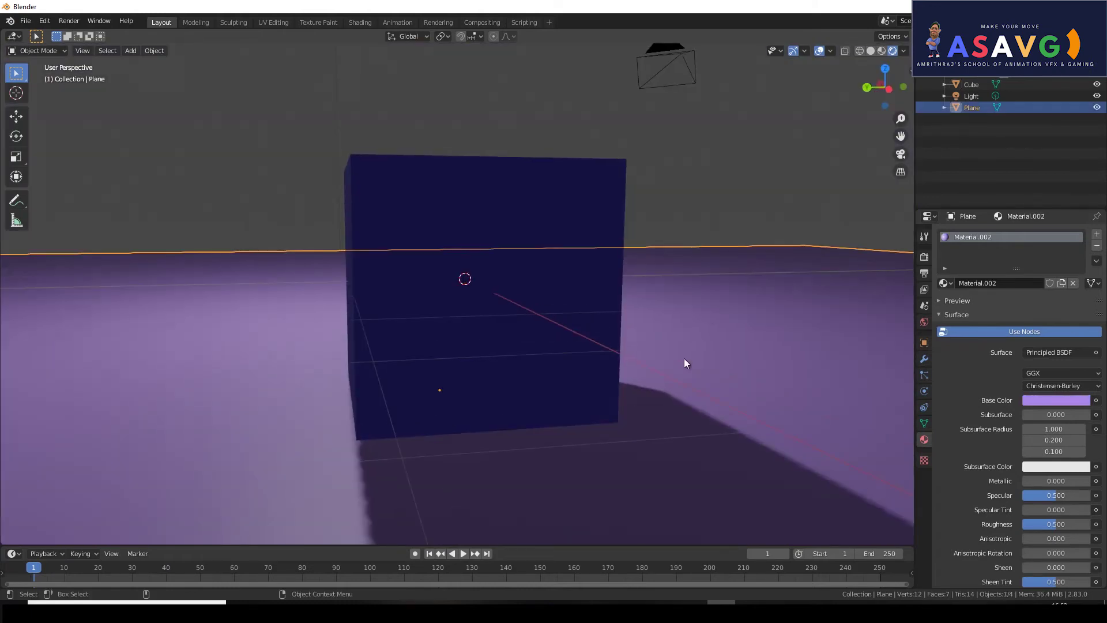
{"action": "middle_click_drag", "start_coordinate": [685, 363], "coordinate": [666, 387]}
{"action": "middle_click_drag", "start_coordinate": [568, 376], "coordinate": [610, 375]}
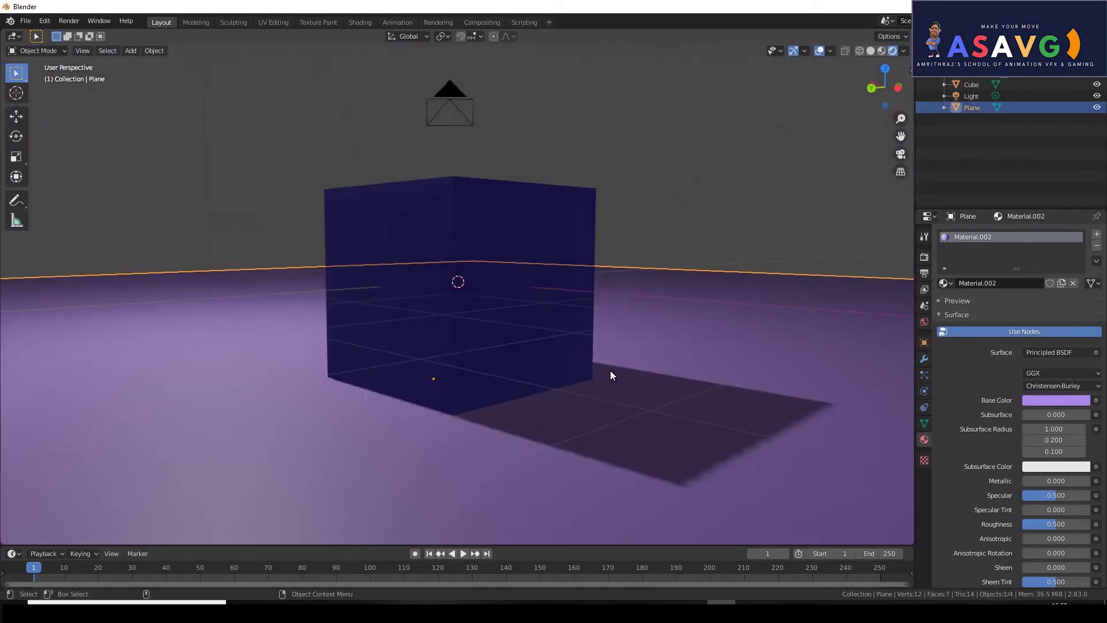
{"action": "key", "text": "KP_0"}
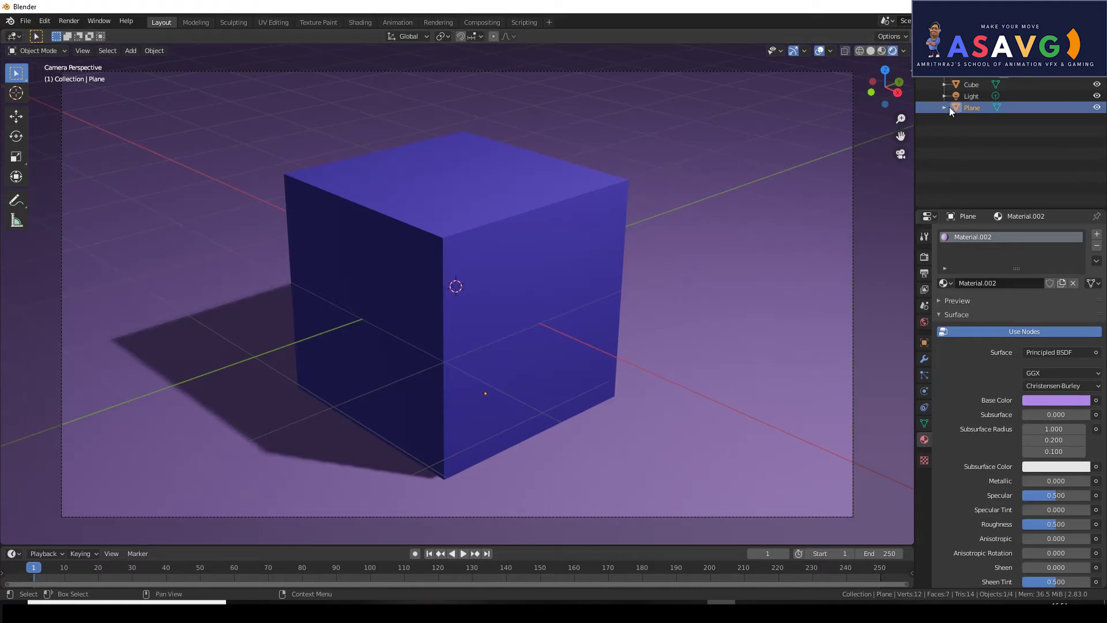
Step: Select the light and test moving it with the Move tool, cancelling the move
{"action": "key", "text": "KP_0"}
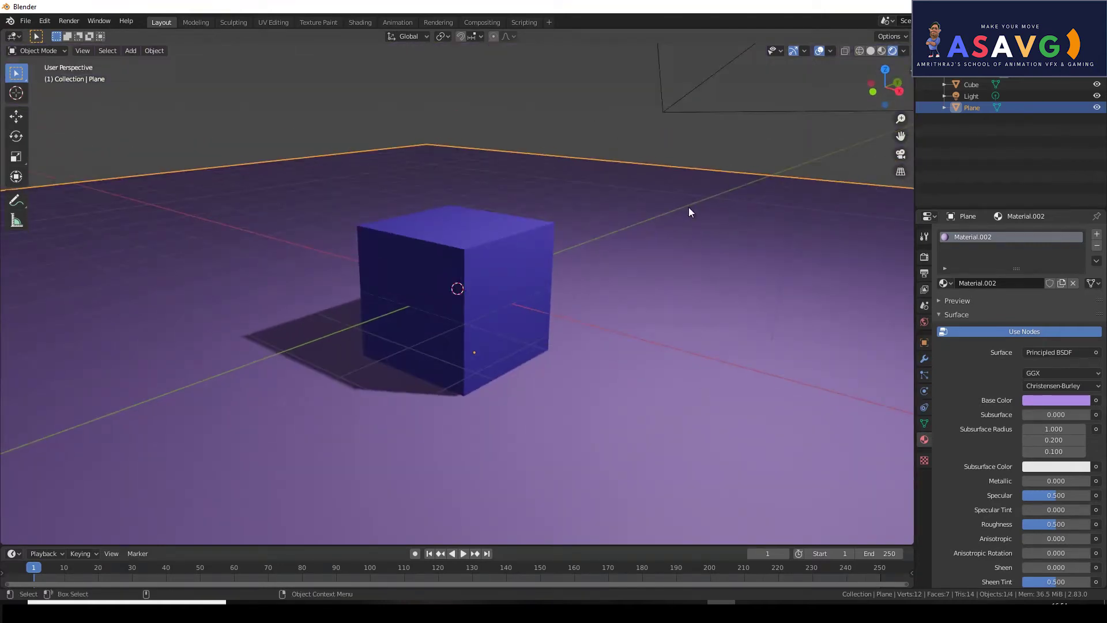
{"action": "scroll", "coordinate": [688, 207], "scroll_direction": "down", "scroll_amount": 3}
{"action": "scroll", "coordinate": [610, 204], "scroll_direction": "down", "scroll_amount": 2}
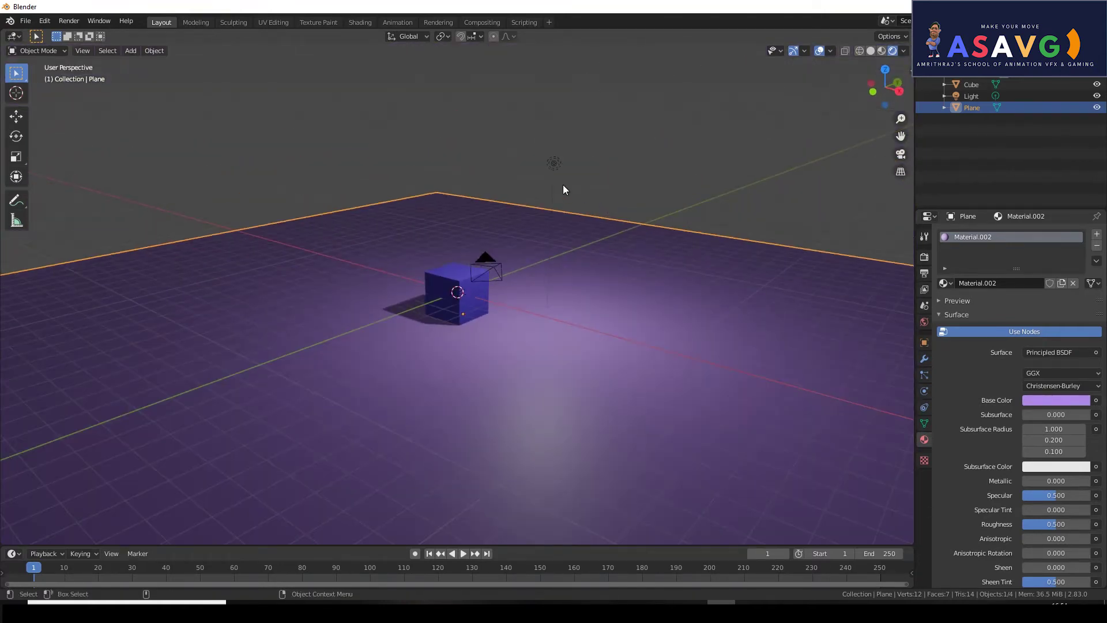
{"action": "left_click", "coordinate": [559, 165]}
{"action": "middle_click_drag", "start_coordinate": [569, 182], "coordinate": [597, 215]}
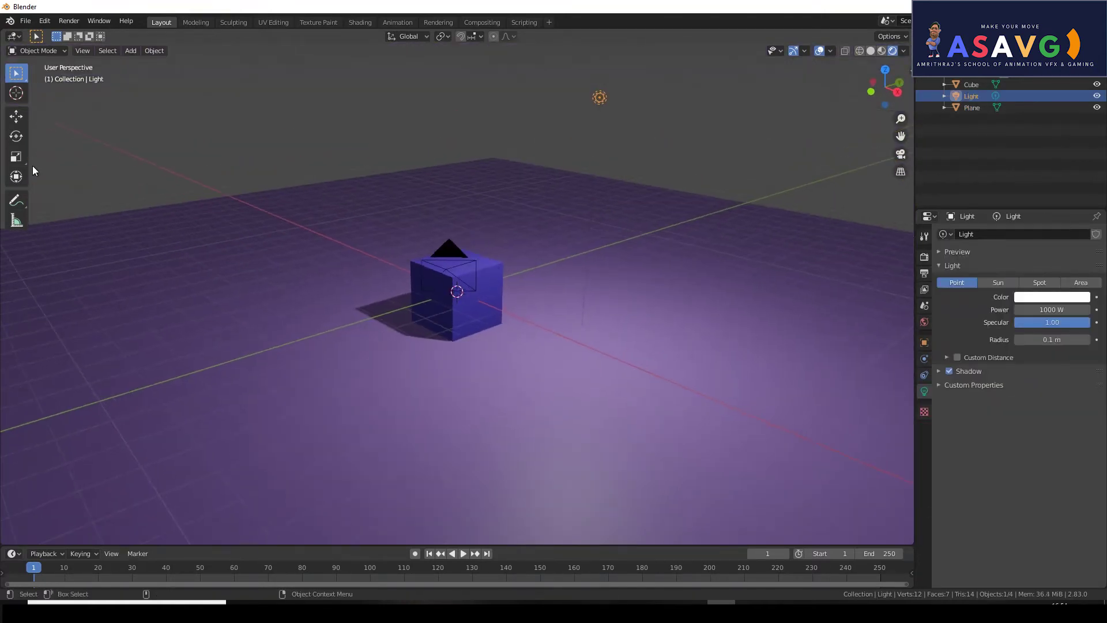
{"action": "left_click", "coordinate": [16, 117]}
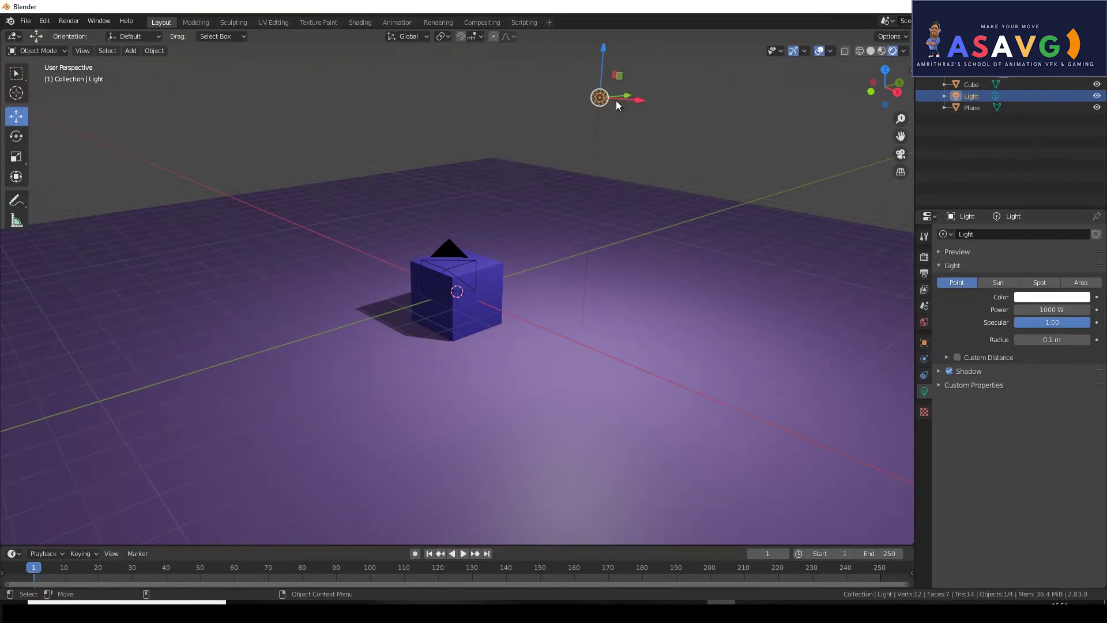
{"action": "left_click_drag", "start_coordinate": [633, 101], "coordinate": [452, 180]}
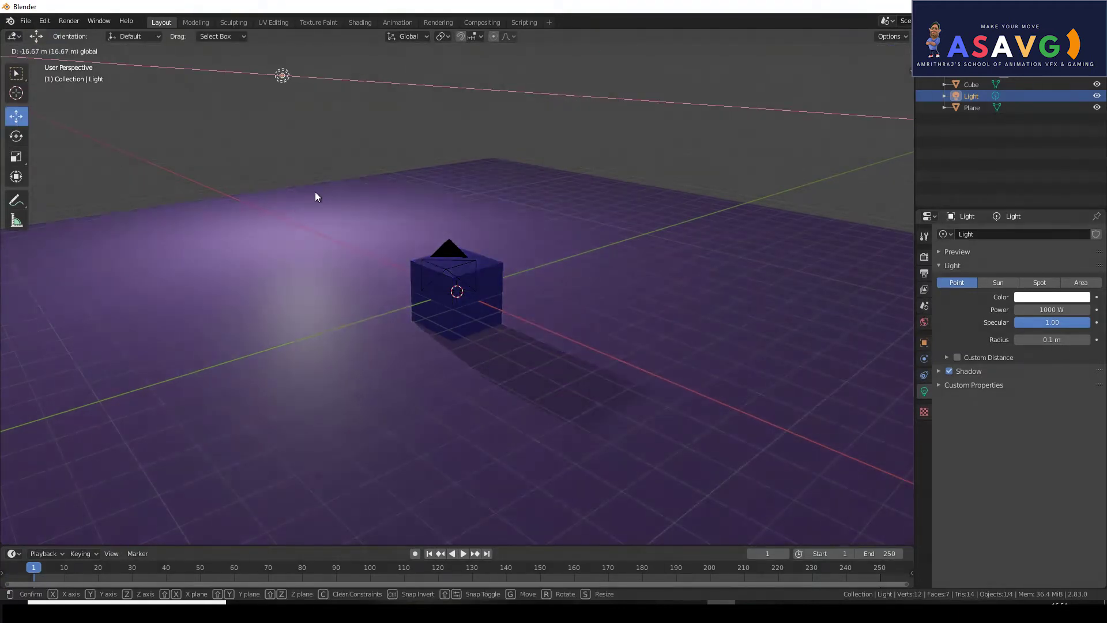
{"action": "key", "text": "Escape"}
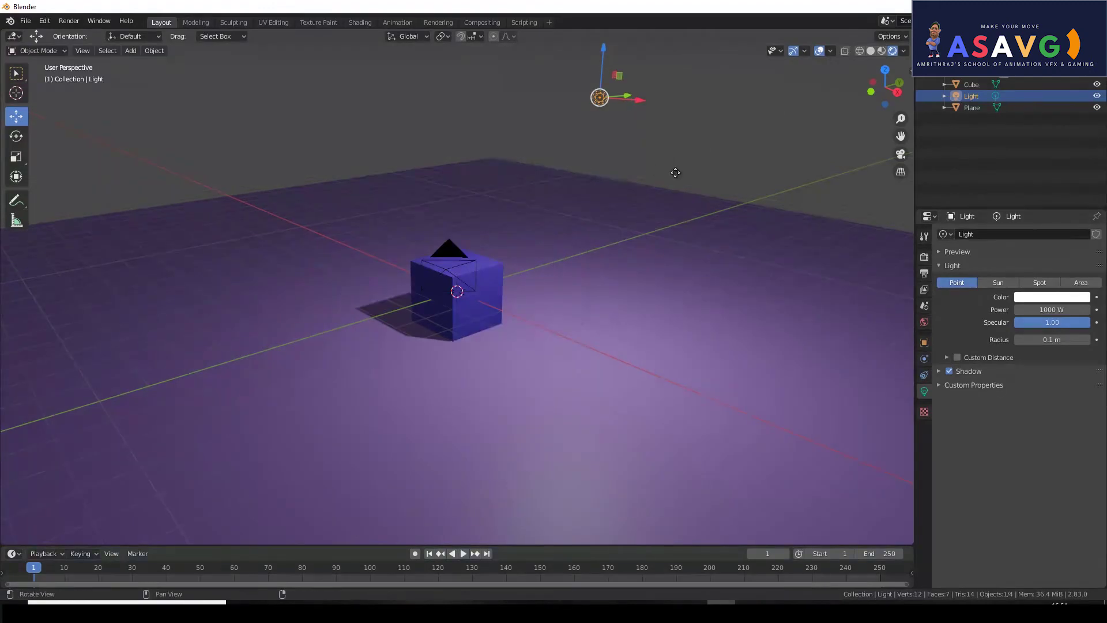
{"action": "middle_click_drag", "start_coordinate": [572, 156], "coordinate": [558, 114]}
{"action": "left_click_drag", "start_coordinate": [565, 89], "coordinate": [569, 89]}
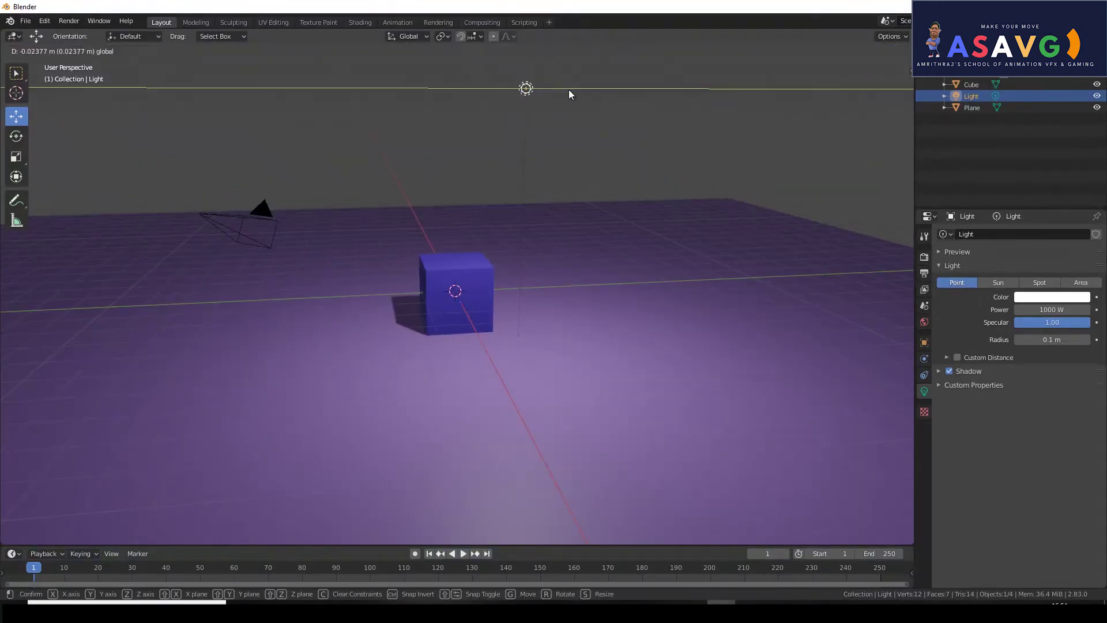
{"action": "middle_click_drag", "start_coordinate": [569, 88], "coordinate": [603, 165]}
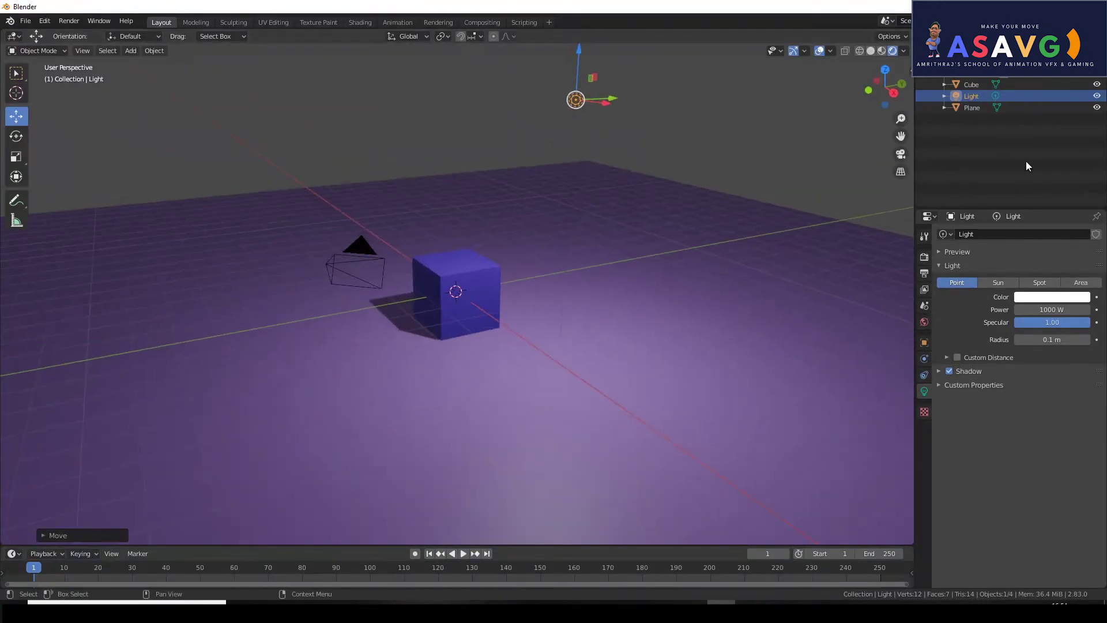
{"action": "left_click", "coordinate": [971, 96]}
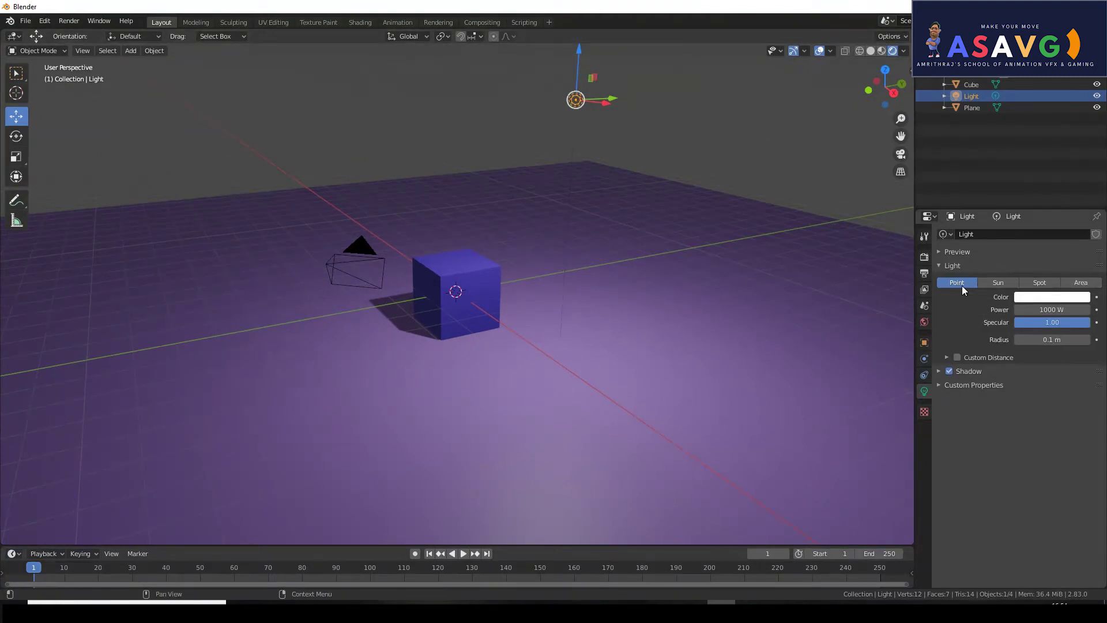
Step: Try raising the light's Power, revert it to 1000 W, and return to camera view
{"action": "left_click_drag", "start_coordinate": [1052, 309], "coordinate": [14, 320]}
{"action": "key", "text": "Escape"}
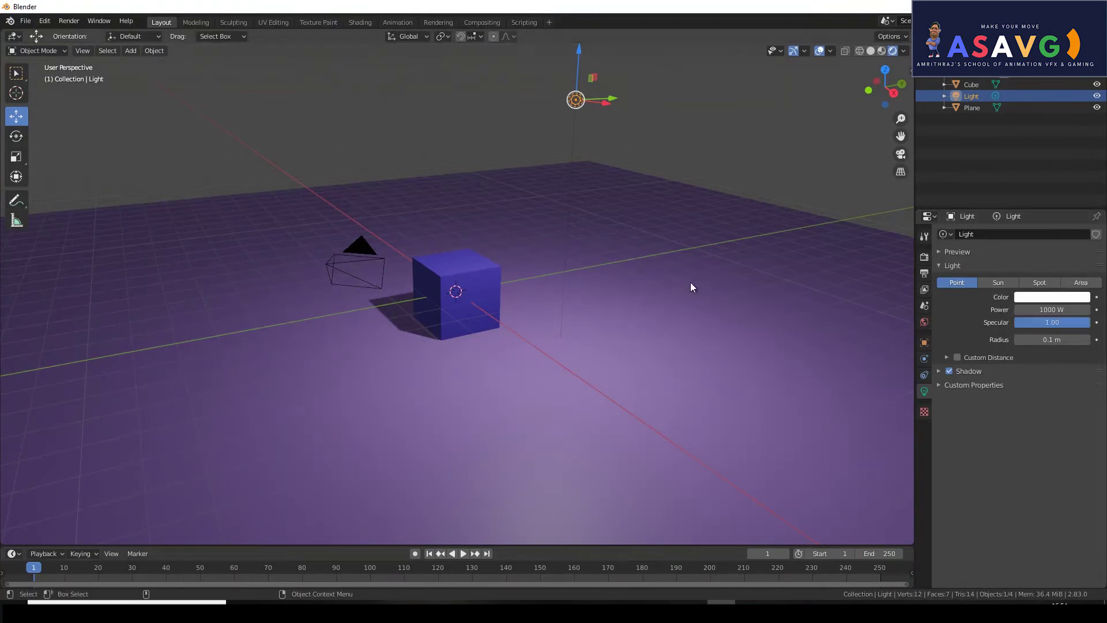
{"action": "key", "text": "KP_0"}
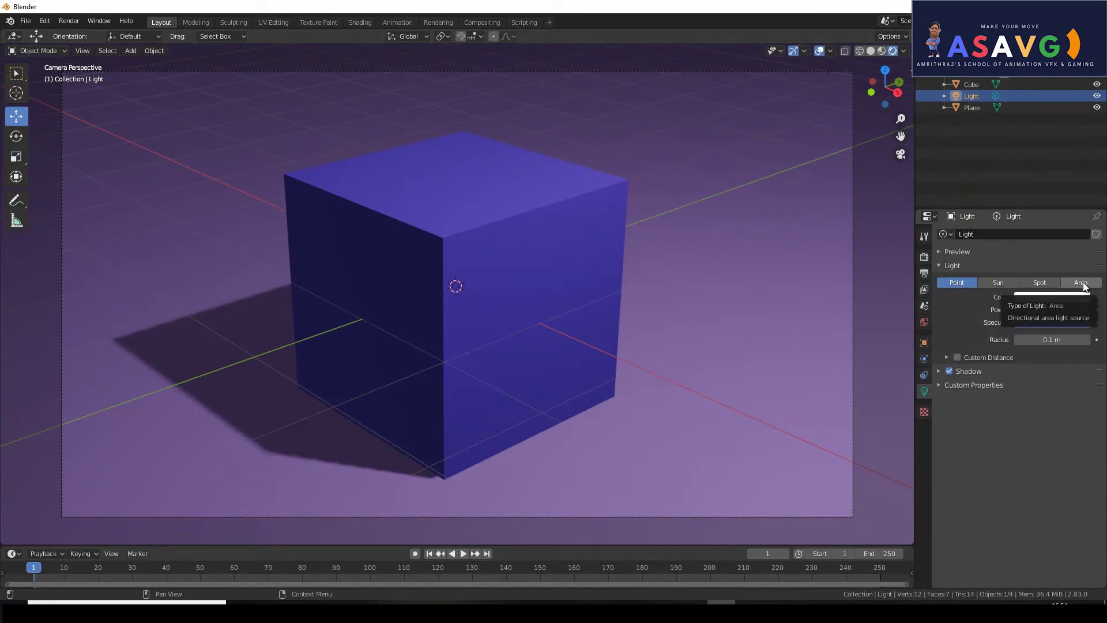
Step: Switch the light to Area type and shift it lower along Z and along X
{"action": "left_click", "coordinate": [1084, 284]}
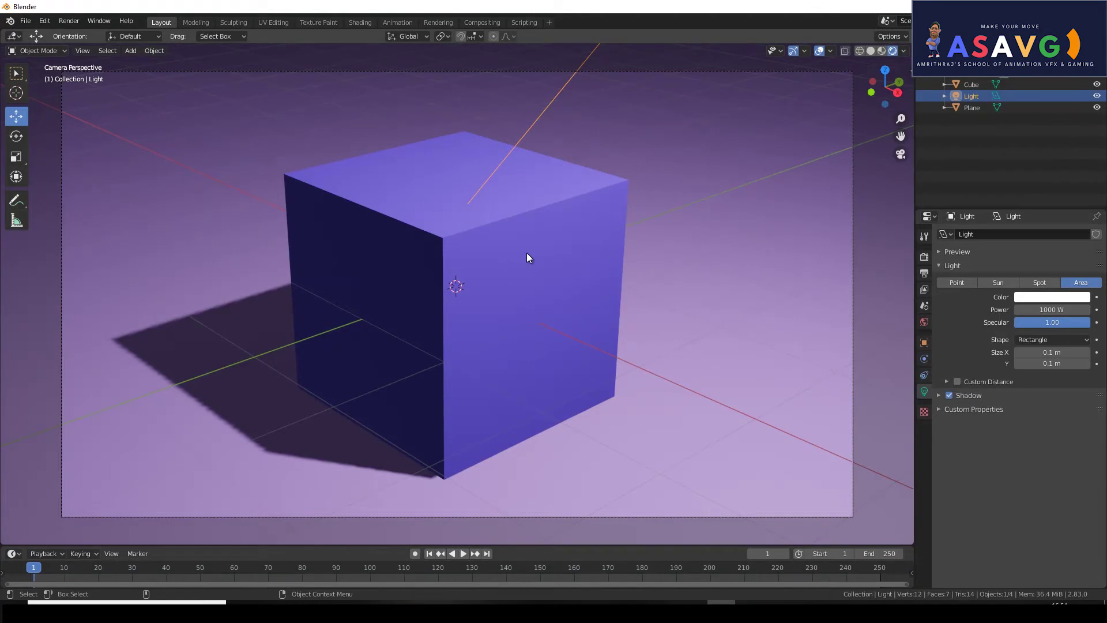
{"action": "scroll", "coordinate": [535, 316], "scroll_direction": "down", "scroll_amount": 3}
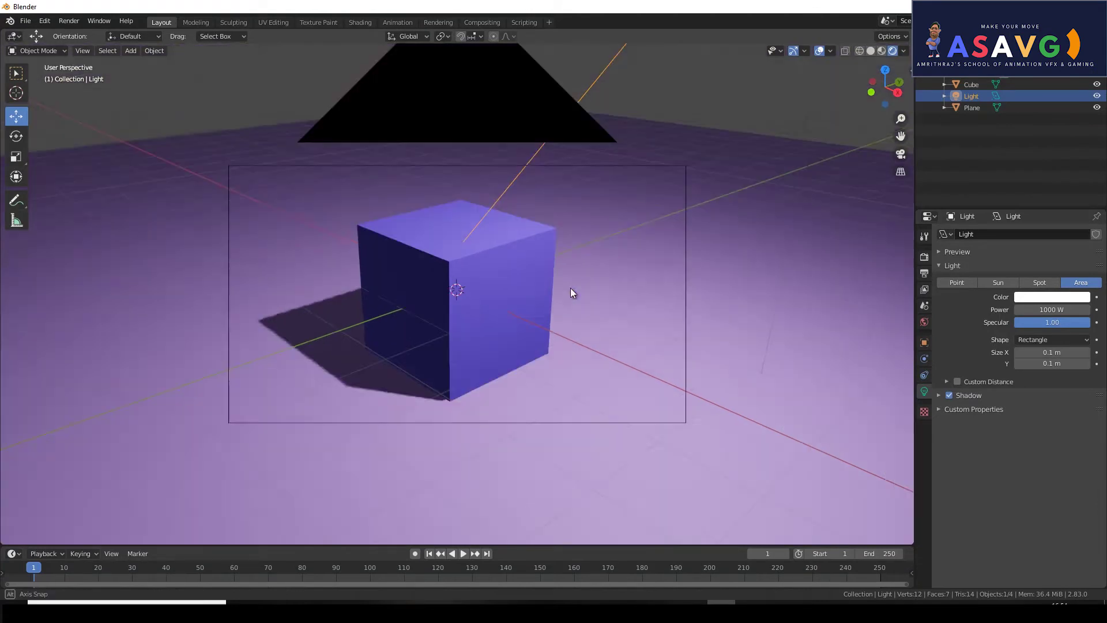
{"action": "middle_click_drag", "start_coordinate": [569, 288], "coordinate": [539, 259]}
{"action": "scroll", "coordinate": [538, 258], "scroll_direction": "down", "scroll_amount": 3}
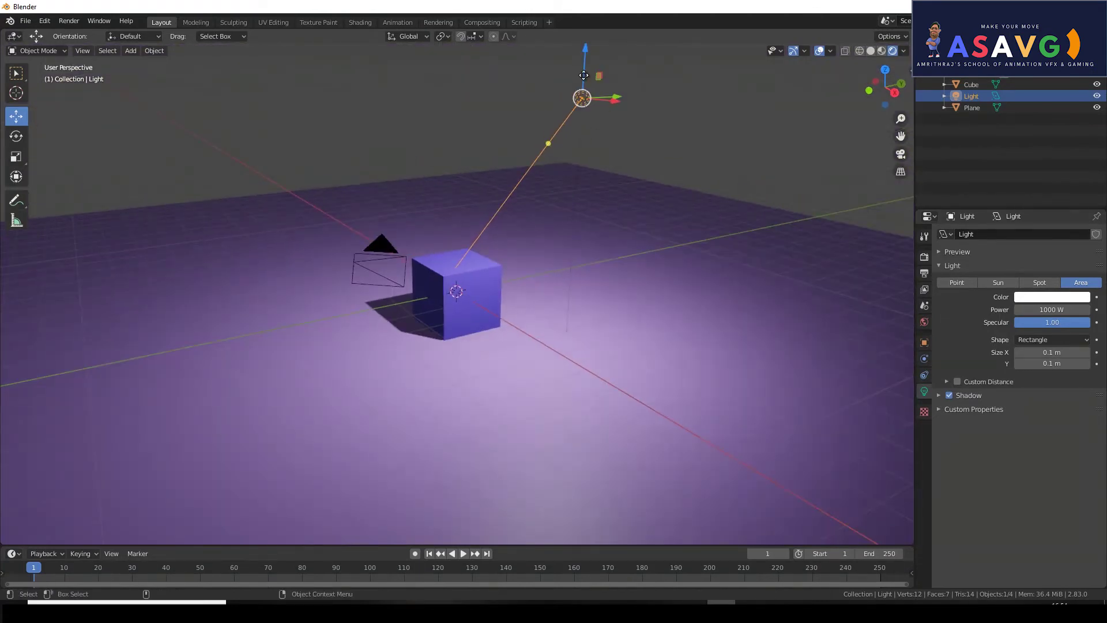
{"action": "mouse_move", "coordinate": [582, 68]}
{"action": "left_mouse_down"}
{"action": "mouse_move", "coordinate": [594, 179]}
{"action": "mouse_move", "coordinate": [591, 145]}
{"action": "left_mouse_up"}
{"action": "middle_click_drag", "start_coordinate": [432, 195], "coordinate": [517, 203]}
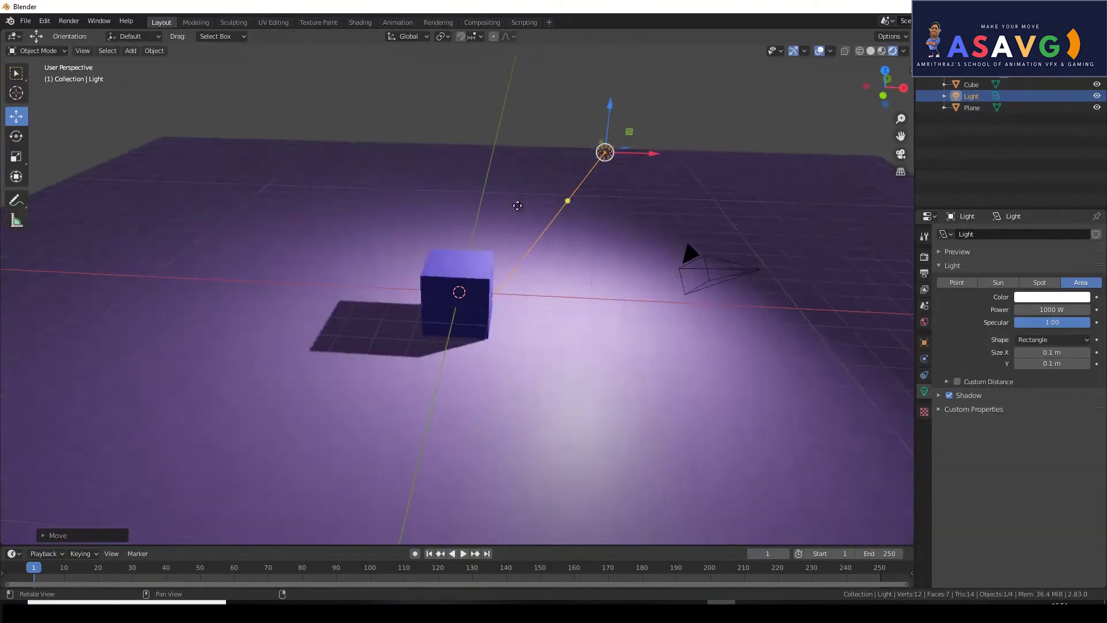
{"action": "mouse_move", "coordinate": [651, 158]}
{"action": "left_mouse_down"}
{"action": "mouse_move", "coordinate": [519, 148]}
{"action": "mouse_move", "coordinate": [532, 156]}
{"action": "left_mouse_up"}
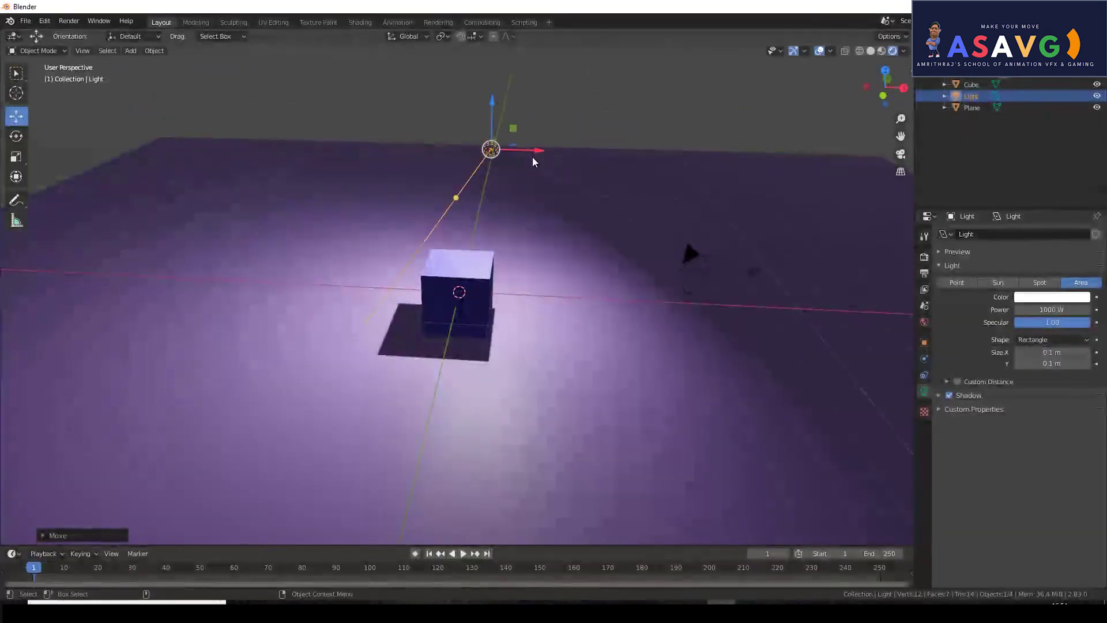
{"action": "key", "text": "KP_0"}
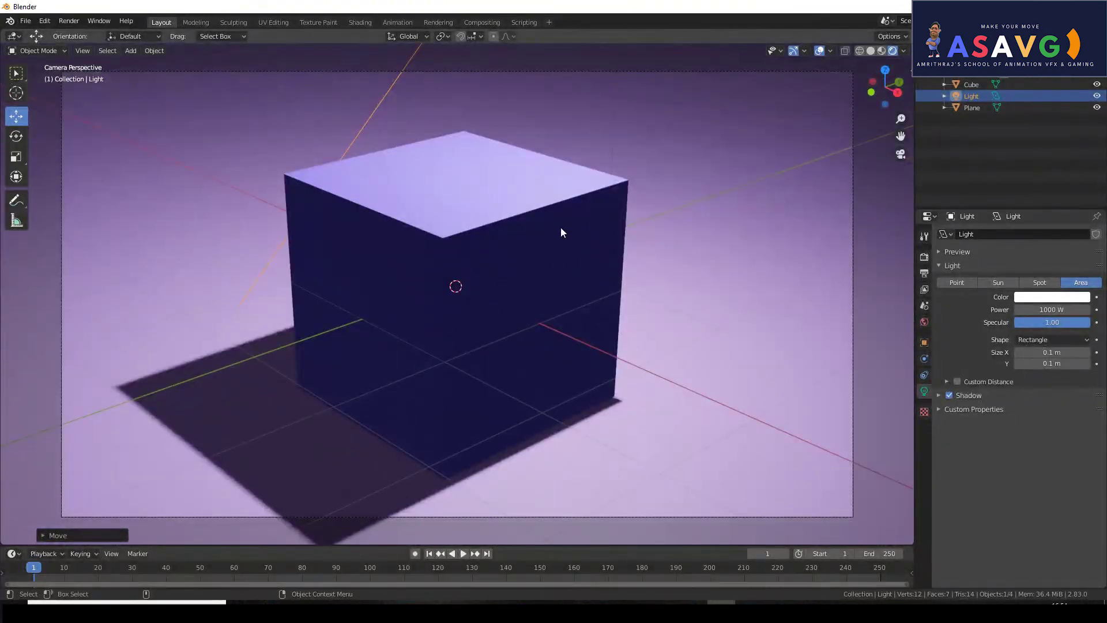
Step: Raise the area light higher above the cube
{"action": "key", "text": "KP_0"}
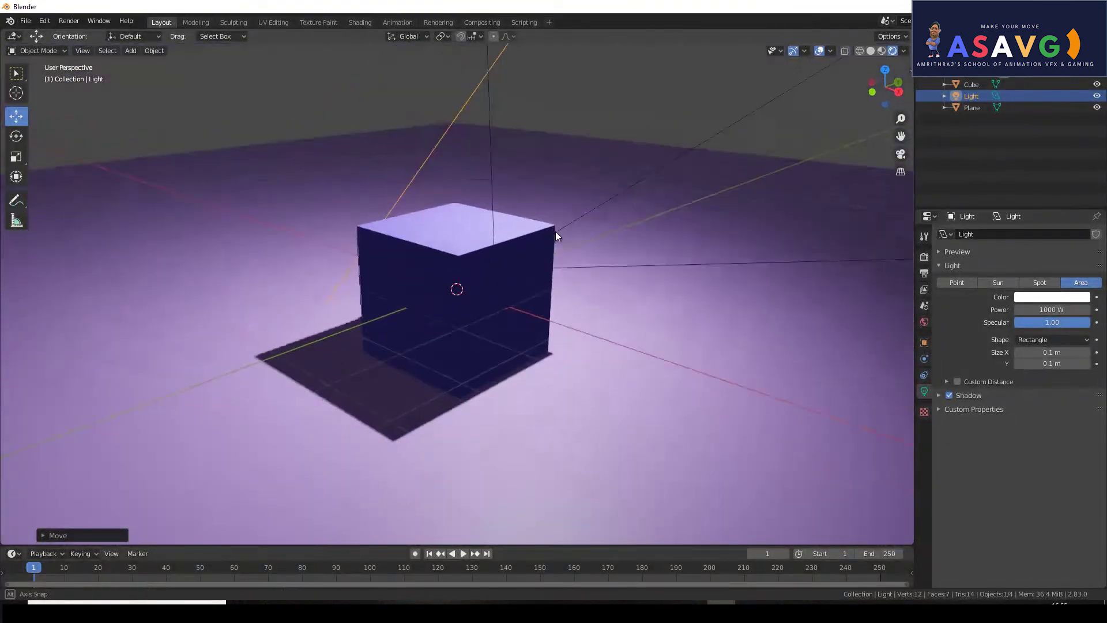
{"action": "key", "text": "space"}
{"action": "key", "text": "space"}
{"action": "scroll", "coordinate": [582, 194], "scroll_direction": "down", "scroll_amount": 3}
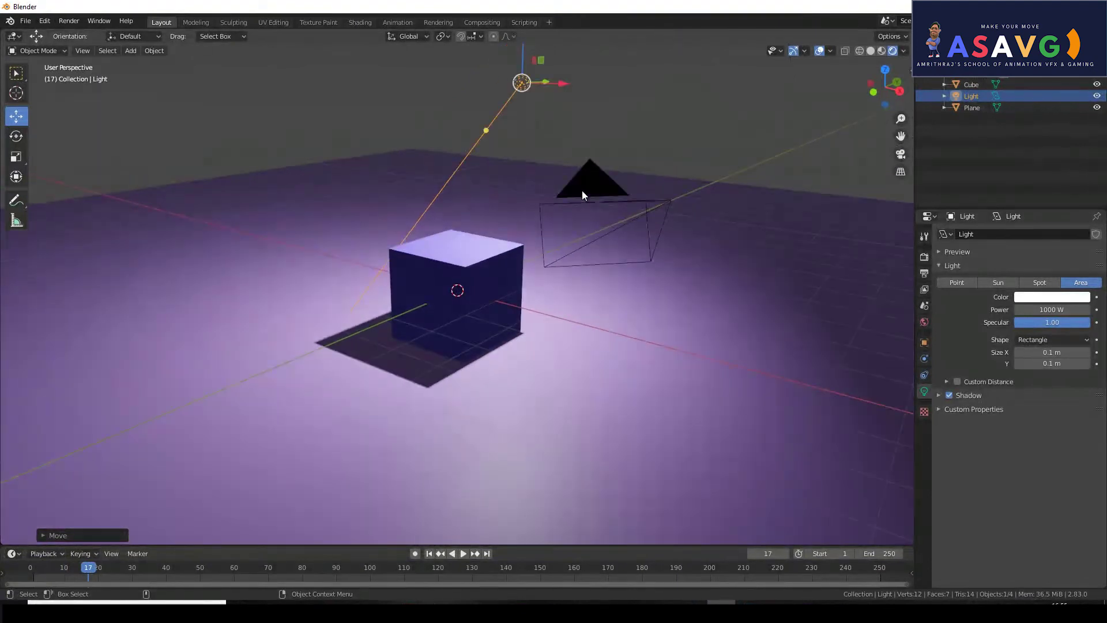
{"action": "scroll", "coordinate": [583, 195], "scroll_direction": "down", "scroll_amount": 1}
{"action": "key", "text": "g"}
{"action": "middle_click_drag", "start_coordinate": [580, 125], "coordinate": [537, 71]}
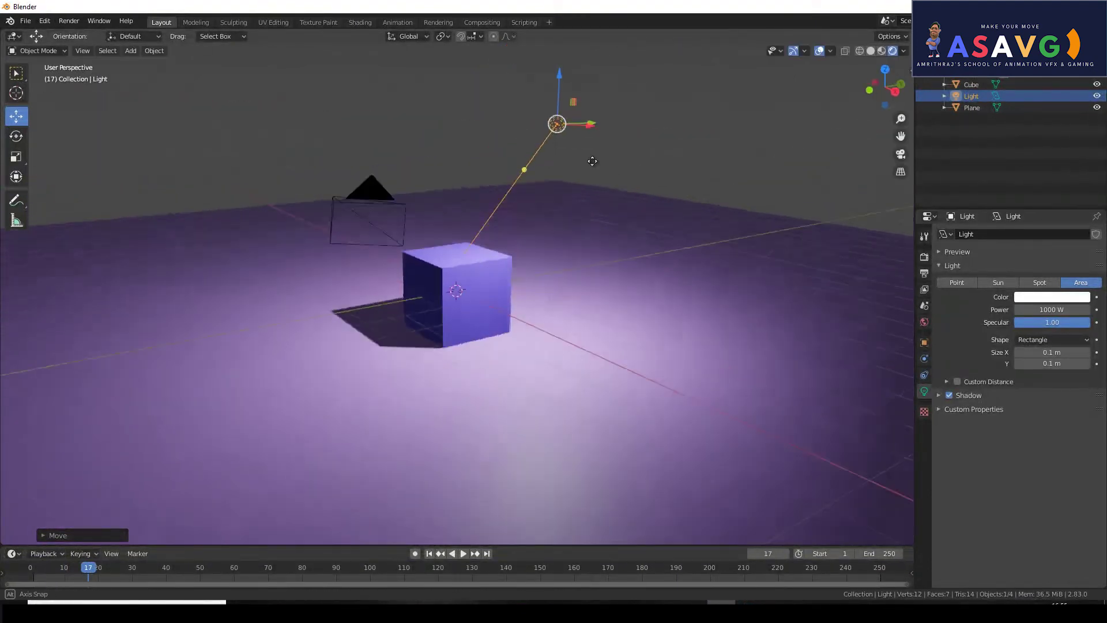
{"action": "left_click", "coordinate": [577, 54]}
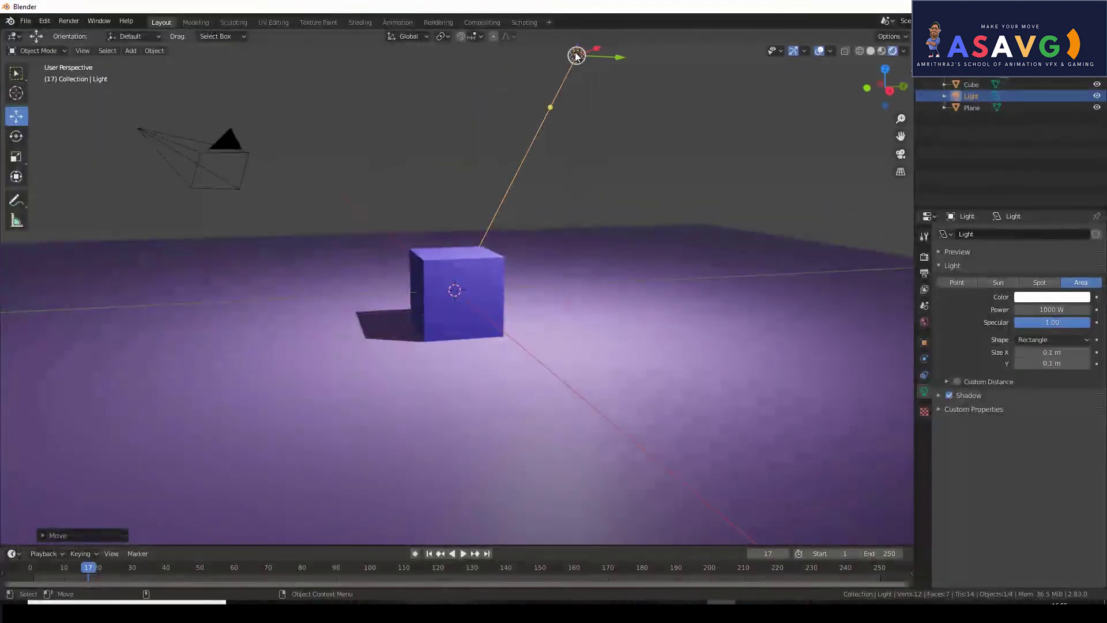
Step: Lower the light slightly, check the camera view, and expand its Shadow settings
{"action": "middle_click_drag", "start_coordinate": [494, 173], "coordinate": [555, 155]}
{"action": "key", "text": "g"}
{"action": "left_click", "coordinate": [554, 183]}
{"action": "key", "text": "KP_0"}
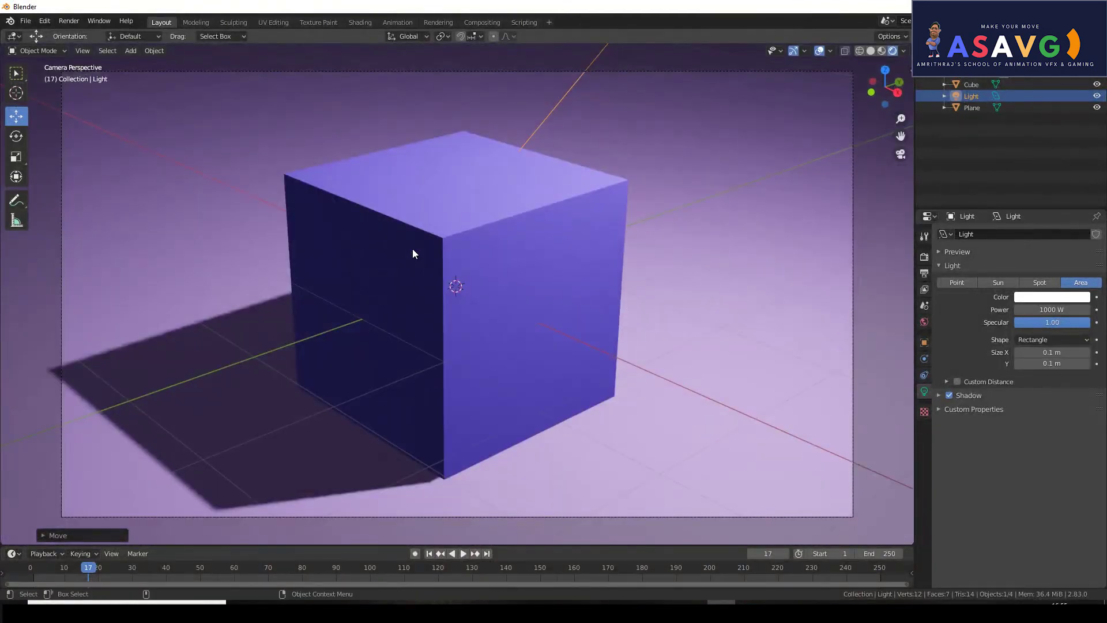
{"action": "left_click", "coordinate": [939, 395]}
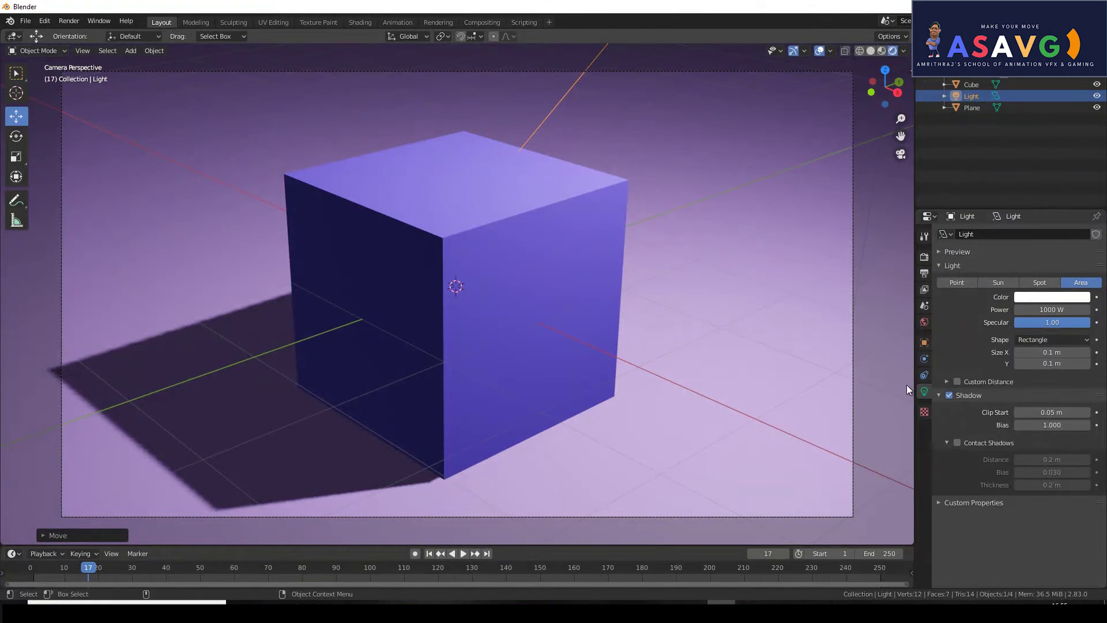
Step: Enable Bloom in Eevee Render Properties, toggling it off and on to compare
{"action": "left_click", "coordinate": [925, 259]}
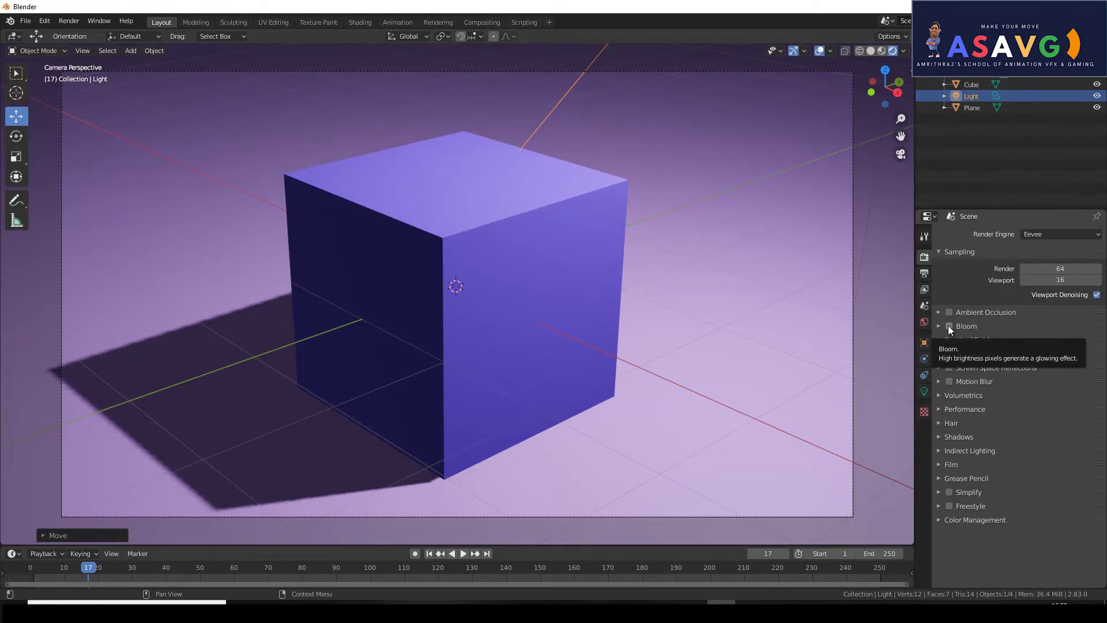
{"action": "left_click", "coordinate": [949, 327]}
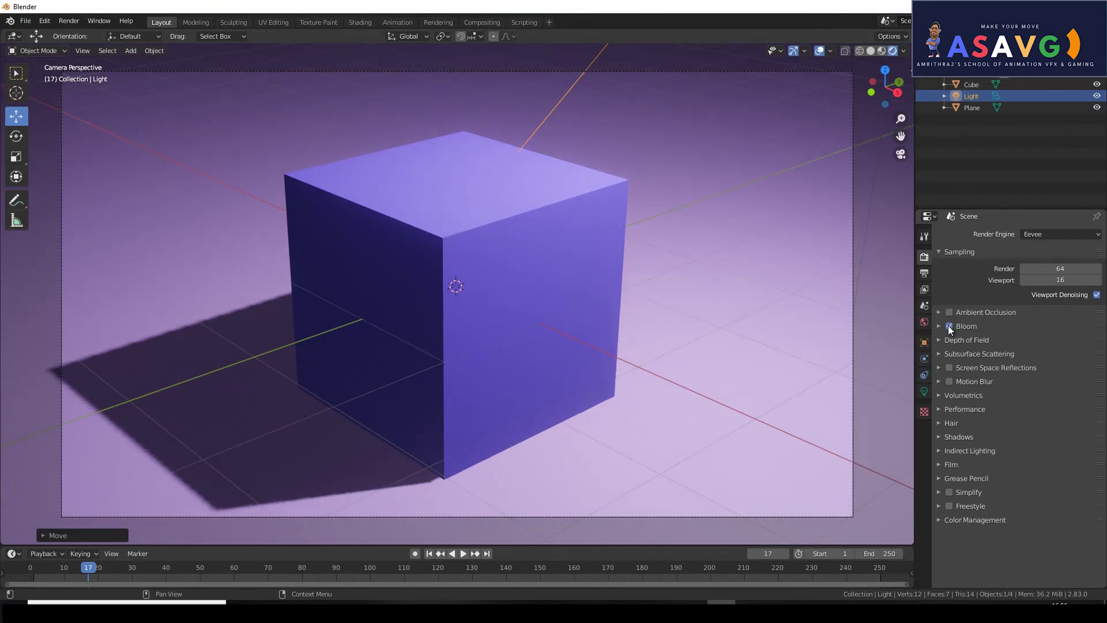
{"action": "left_click", "coordinate": [949, 327]}
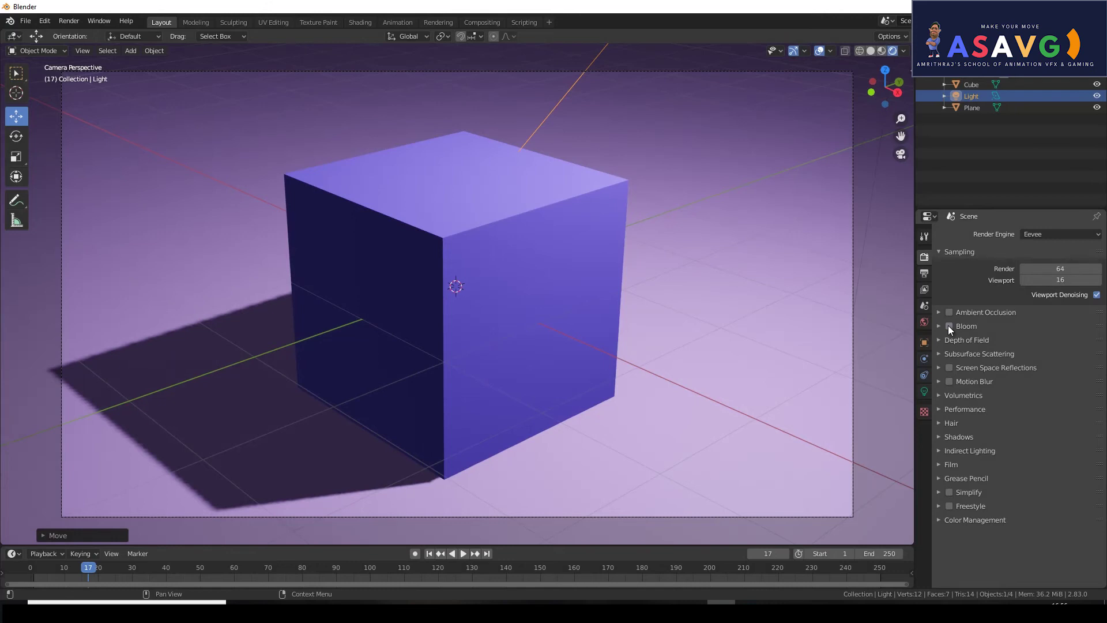
{"action": "left_click", "coordinate": [949, 326]}
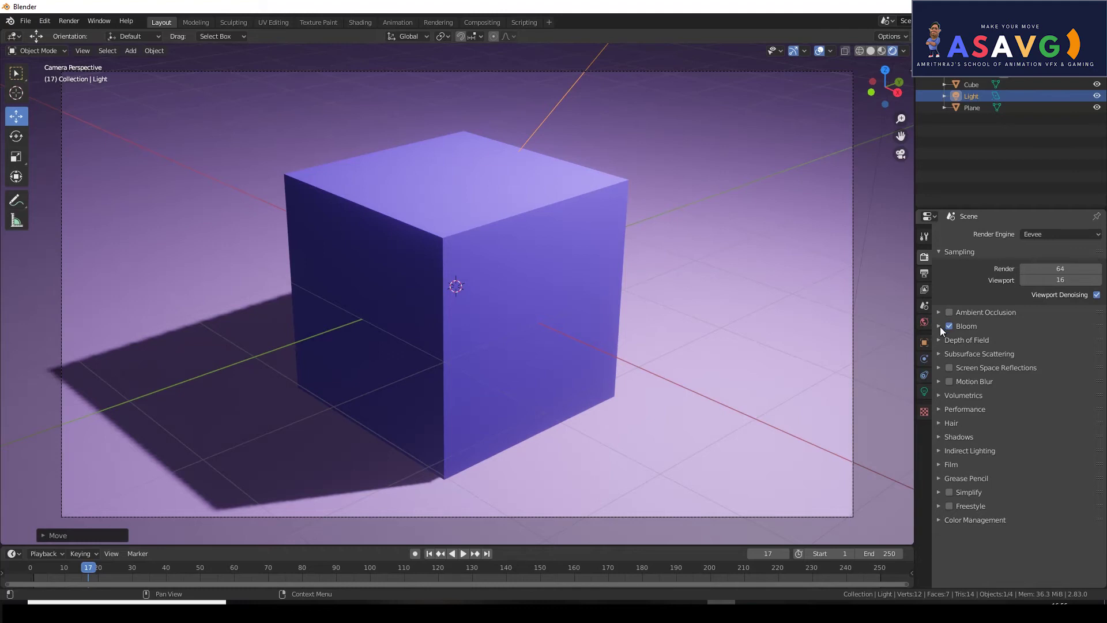
Step: Set the bloom threshold to 0.949, keeping knee at 0.500 and radius at 6.500
{"action": "left_click", "coordinate": [940, 326]}
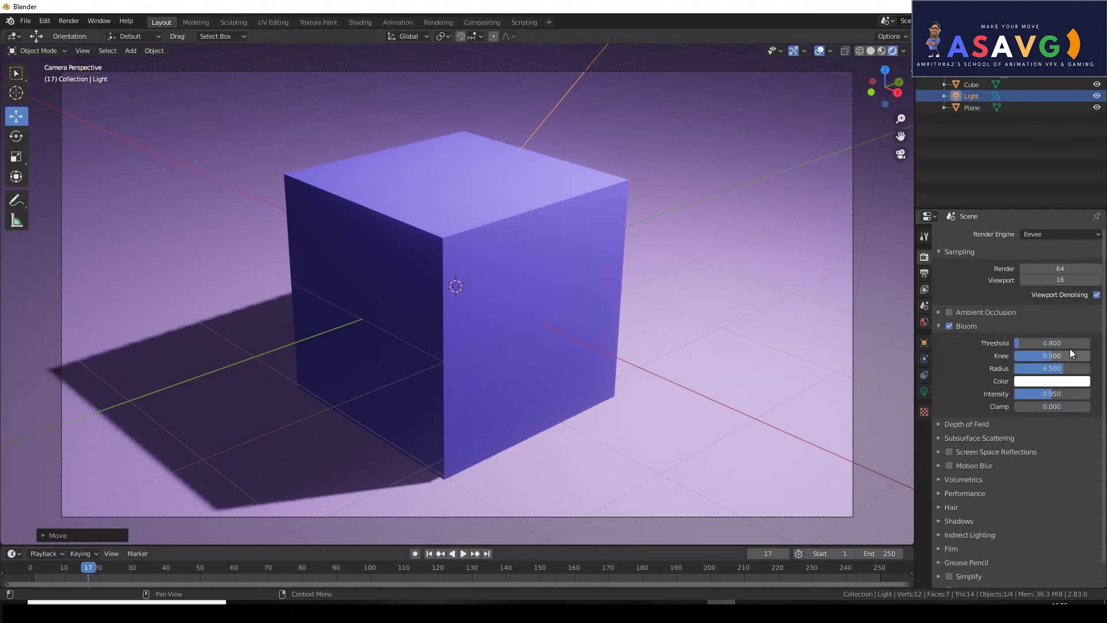
{"action": "left_click", "coordinate": [1023, 345]}
{"action": "type", "text": "0"}
{"action": "key", "text": "Return"}
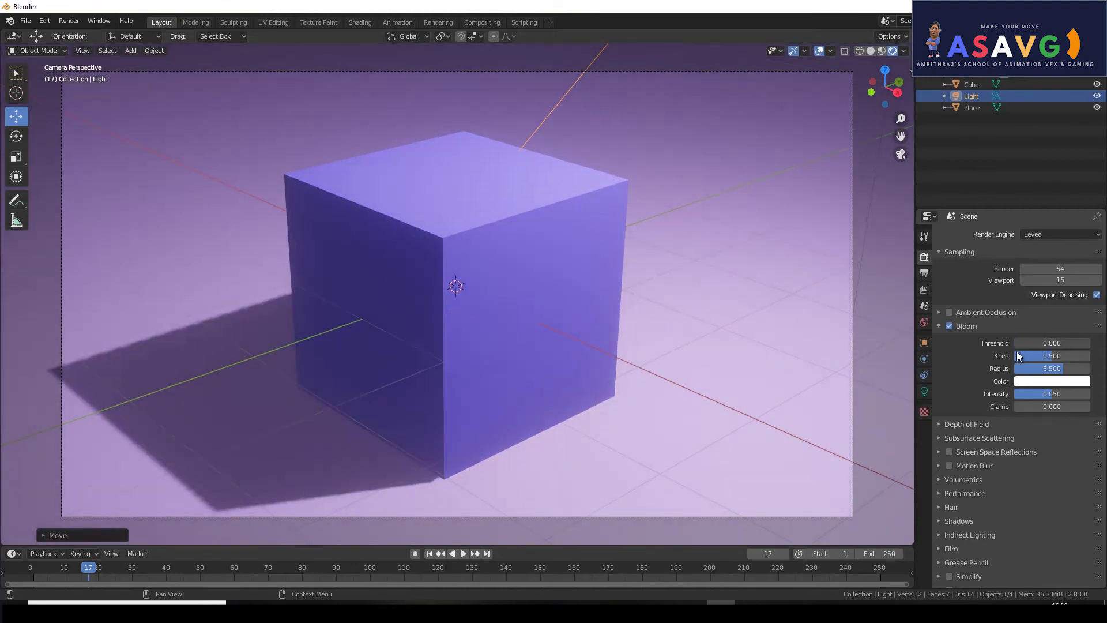
{"action": "left_click_drag", "start_coordinate": [1022, 344], "coordinate": [1050, 356]}
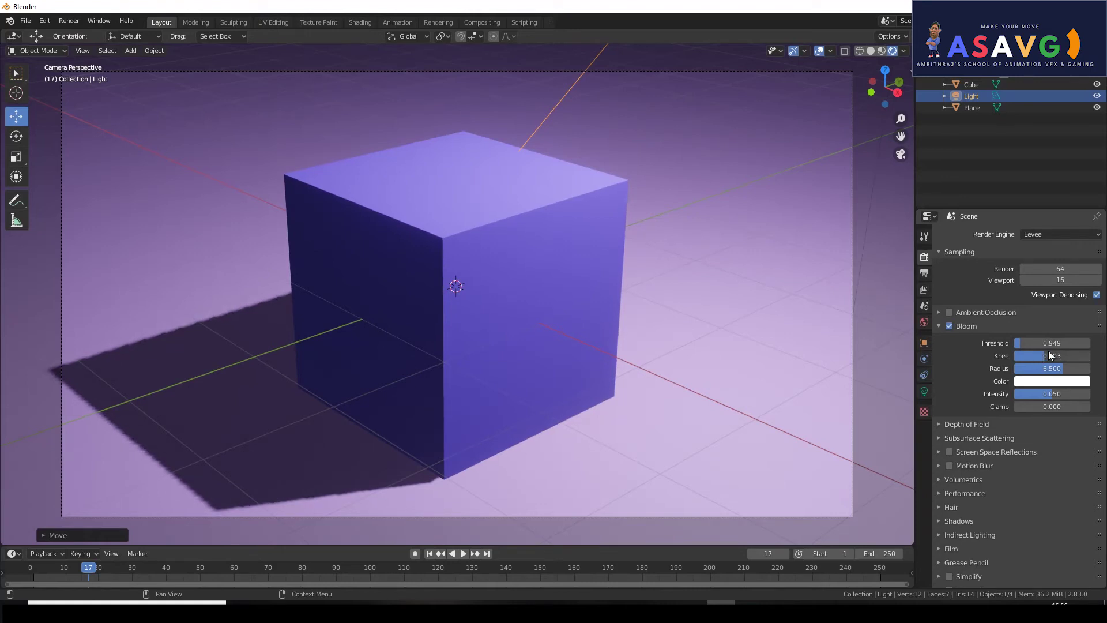
{"action": "key", "text": "ctrl+z"}
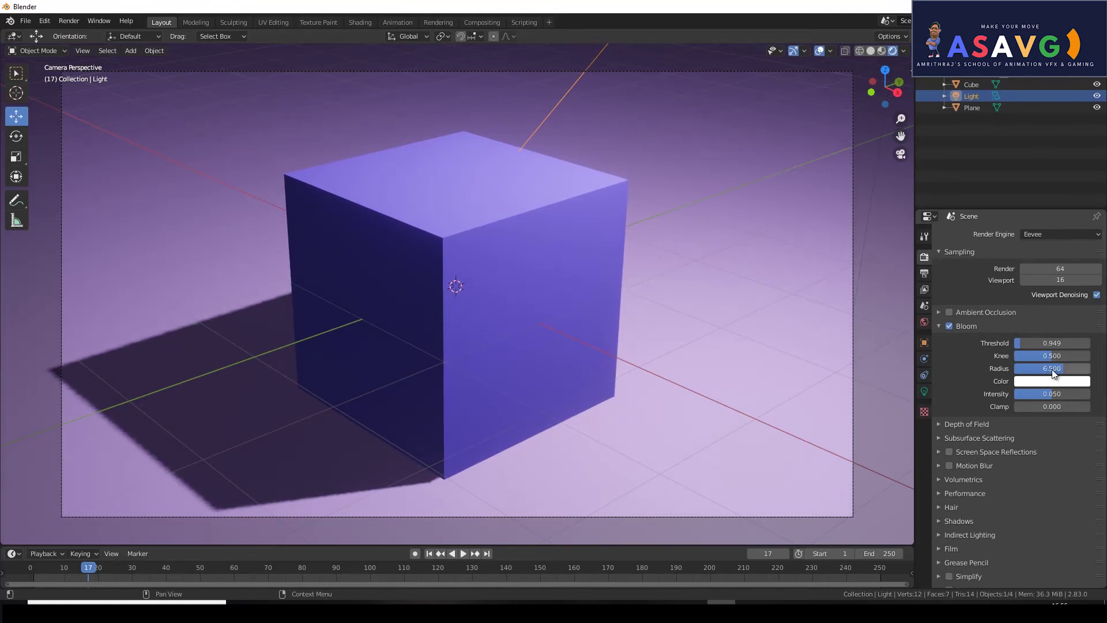
{"action": "mouse_move", "coordinate": [1052, 369]}
{"action": "left_mouse_down"}
{"action": "mouse_move", "coordinate": [1032, 365]}
{"action": "mouse_move", "coordinate": [1060, 361]}
{"action": "left_mouse_up"}
{"action": "key", "text": "BackSpace"}
Step: Raise bloom intensity to 0.067 and restore the threshold to 0.949 after a trial change
{"action": "left_click_drag", "start_coordinate": [1068, 392], "coordinate": [1064, 399]}
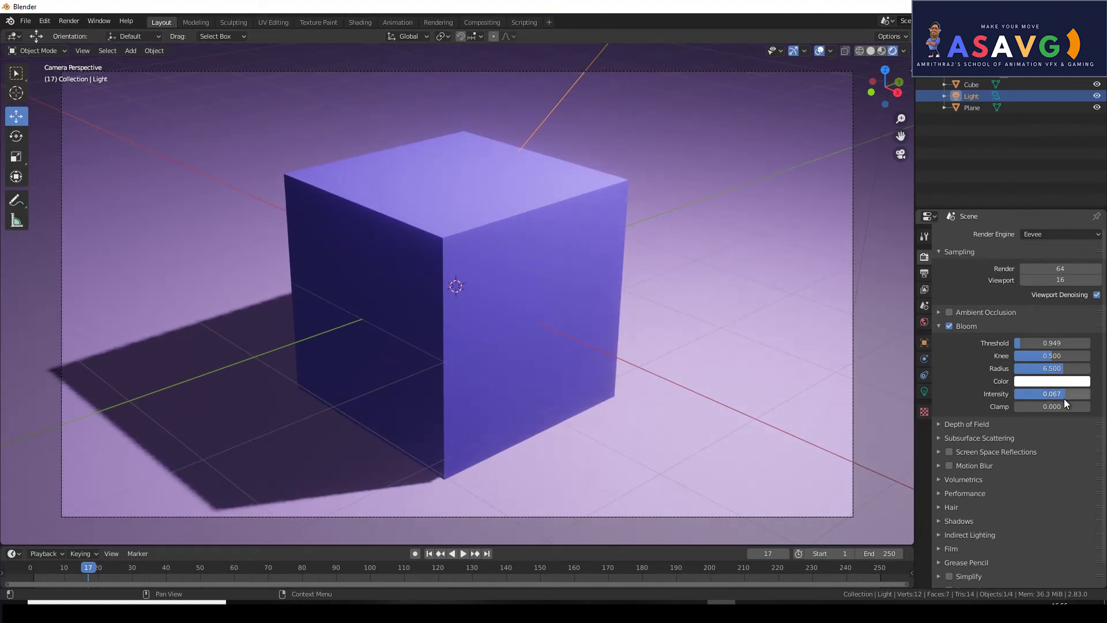
{"action": "left_click_drag", "start_coordinate": [1025, 344], "coordinate": [1017, 351]}
{"action": "key", "text": "ctrl+z"}
{"action": "key", "text": "ctrl+z"}
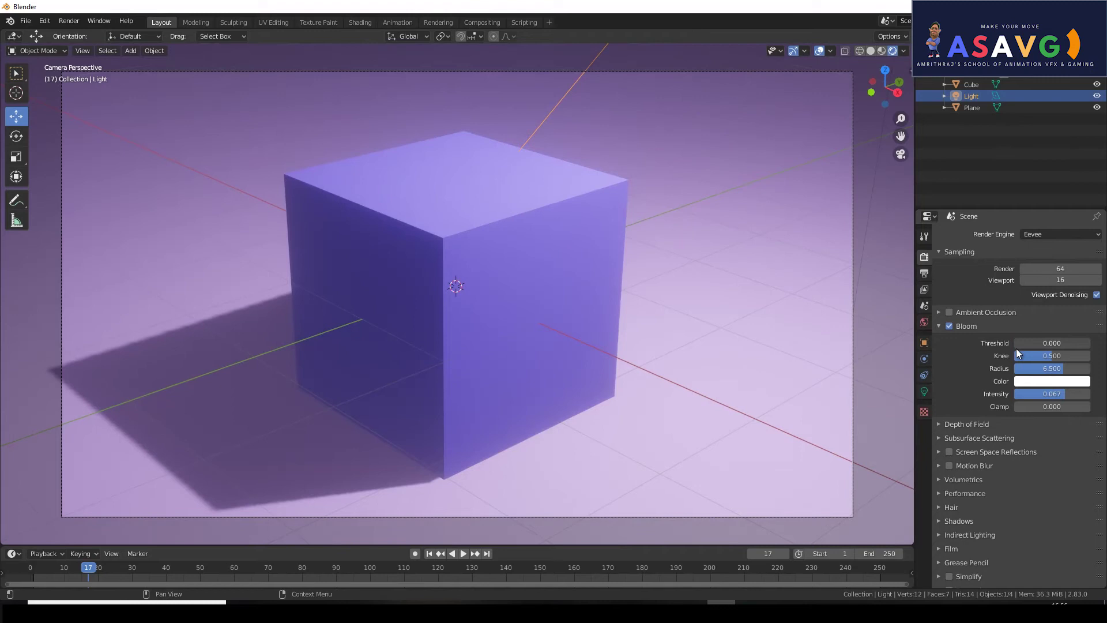
{"action": "key", "text": "ctrl+z"}
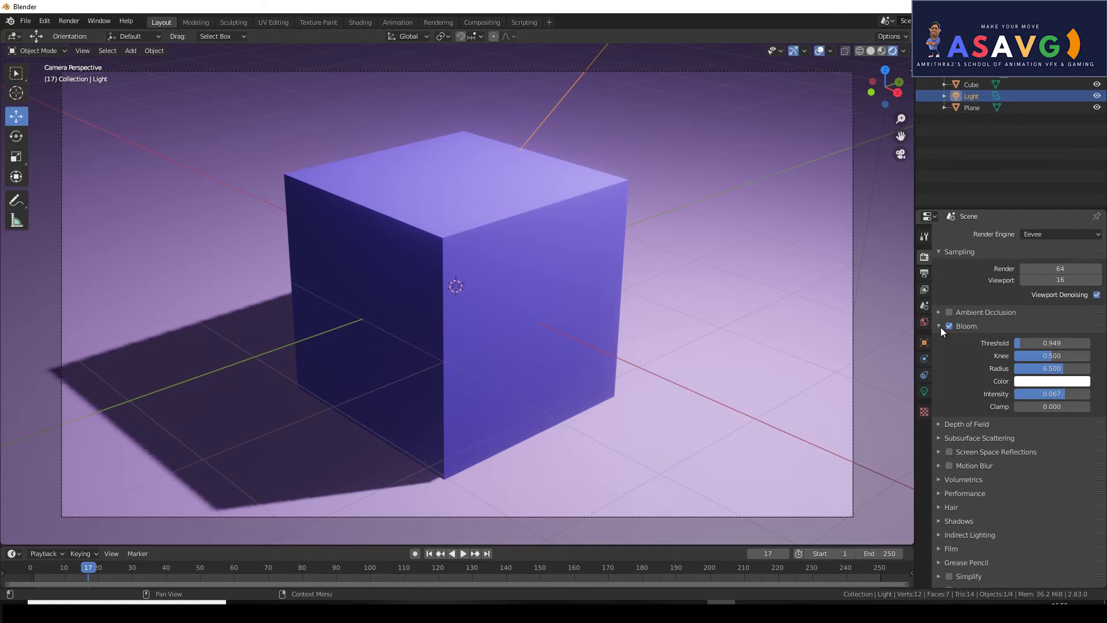
{"action": "left_click", "coordinate": [940, 327]}
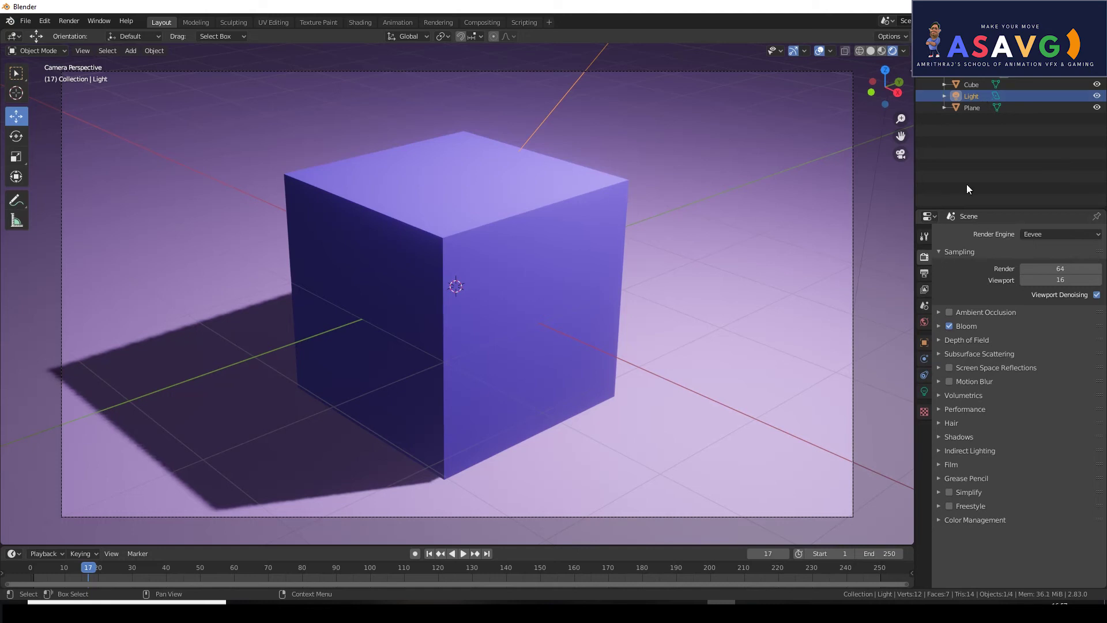
Step: Try contact shadows on the area light and orbit in to inspect the cube's shadow
{"action": "left_click", "coordinate": [925, 393]}
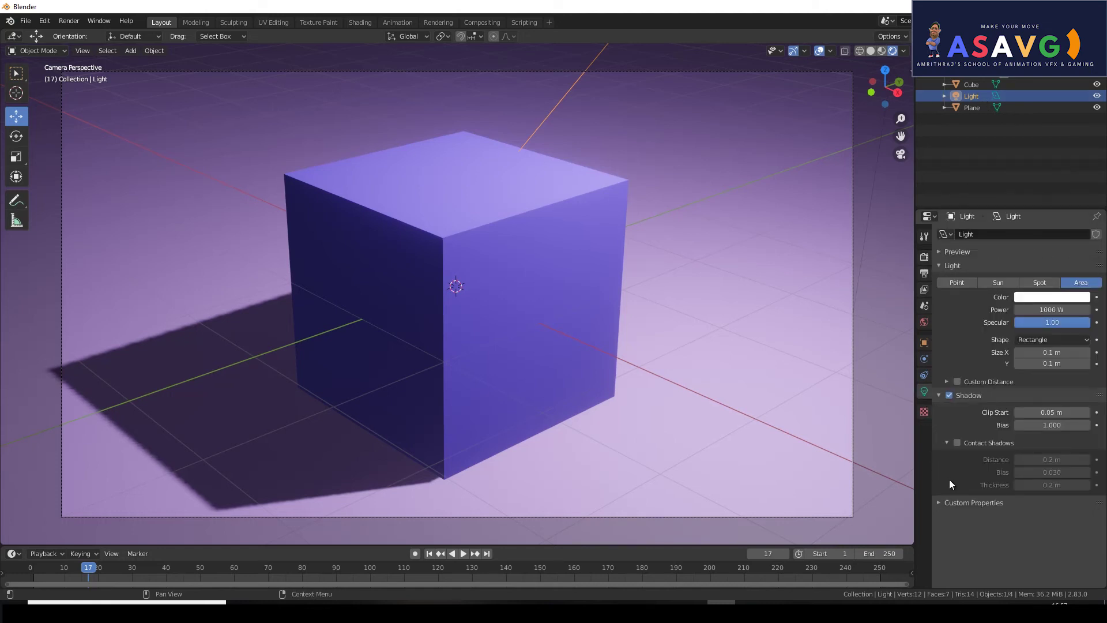
{"action": "left_click", "coordinate": [957, 444]}
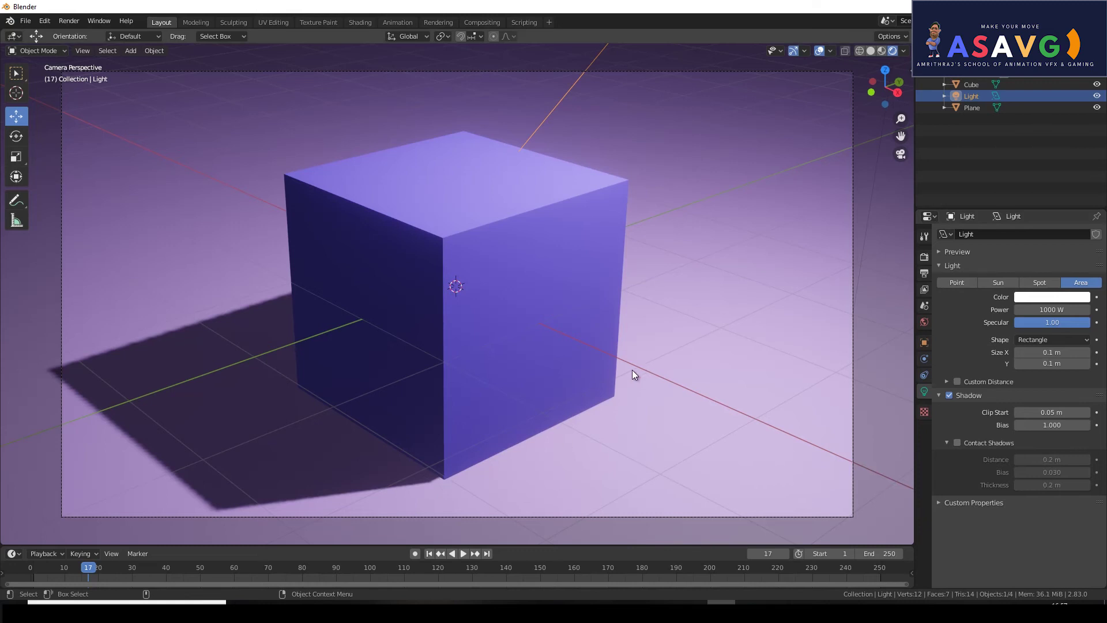
{"action": "mouse_move", "coordinate": [632, 369]}
{"action": "middle_mouse_down"}
{"action": "mouse_move", "coordinate": [545, 385]}
{"action": "mouse_move", "coordinate": [581, 328]}
{"action": "mouse_move", "coordinate": [541, 355]}
{"action": "mouse_move", "coordinate": [593, 386]}
{"action": "mouse_move", "coordinate": [617, 363]}
{"action": "mouse_move", "coordinate": [579, 386]}
{"action": "mouse_move", "coordinate": [649, 398]}
{"action": "middle_mouse_up"}
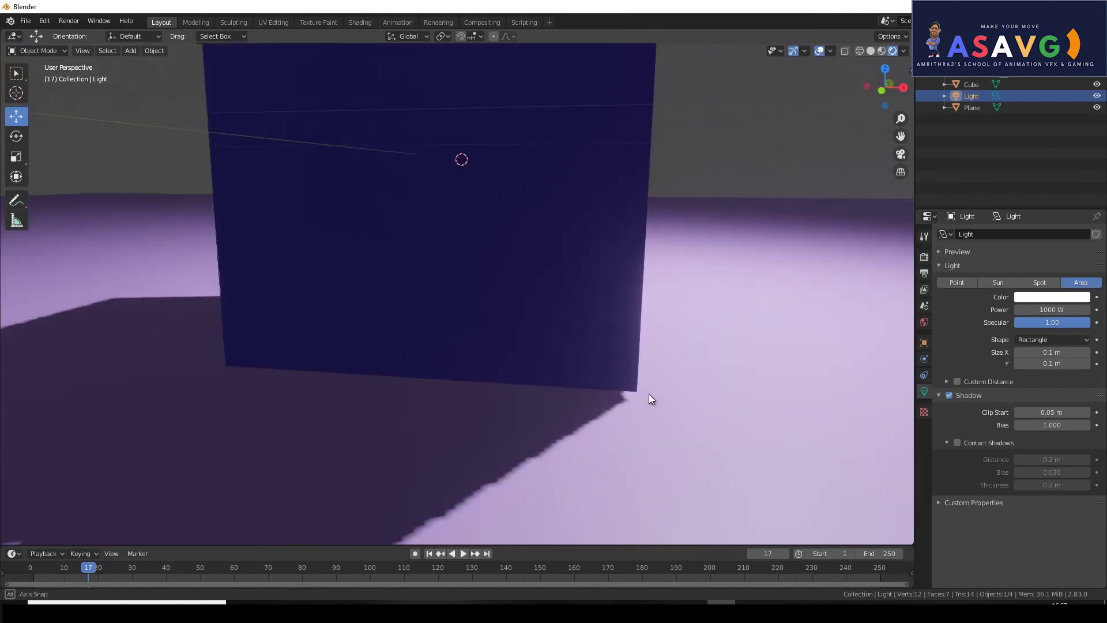
{"action": "mouse_move", "coordinate": [486, 383]}
{"action": "middle_mouse_down"}
{"action": "mouse_move", "coordinate": [550, 375]}
{"action": "mouse_move", "coordinate": [673, 403]}
{"action": "middle_mouse_up"}
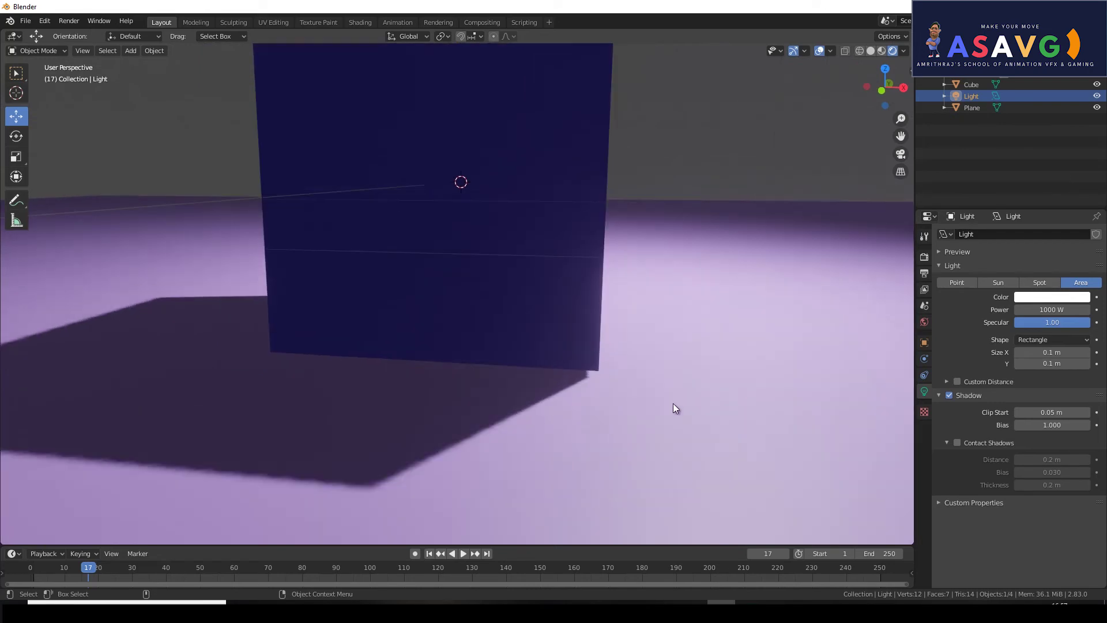
Step: Enable contact shadows with 6 m distance, 0.430 bias and 0.2 m thickness, then orbit the cube
{"action": "left_click", "coordinate": [957, 442]}
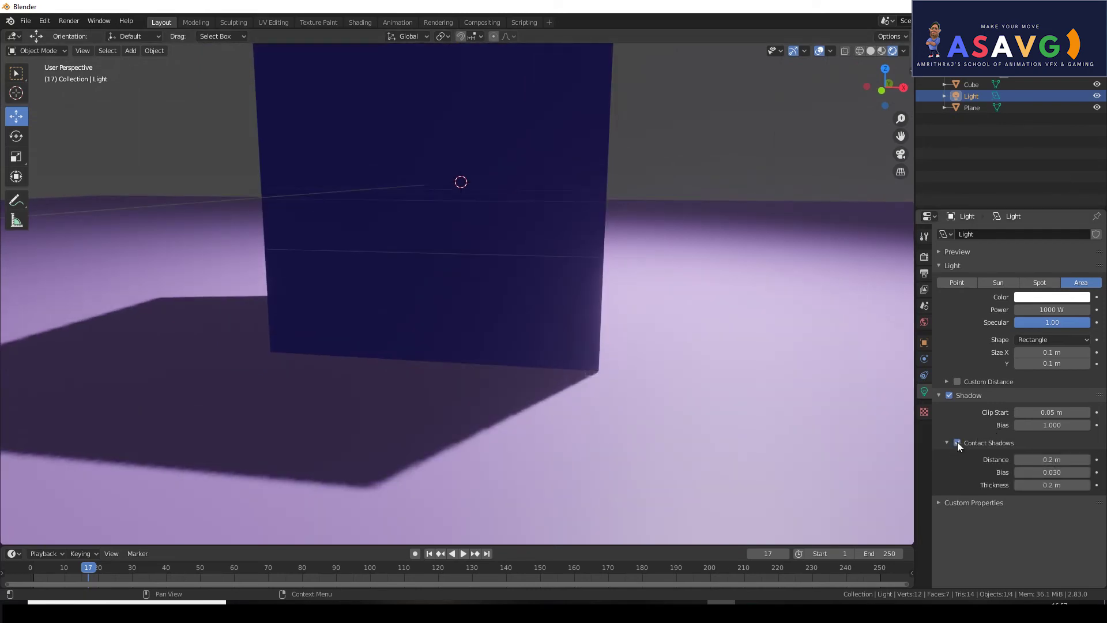
{"action": "left_click", "coordinate": [957, 442]}
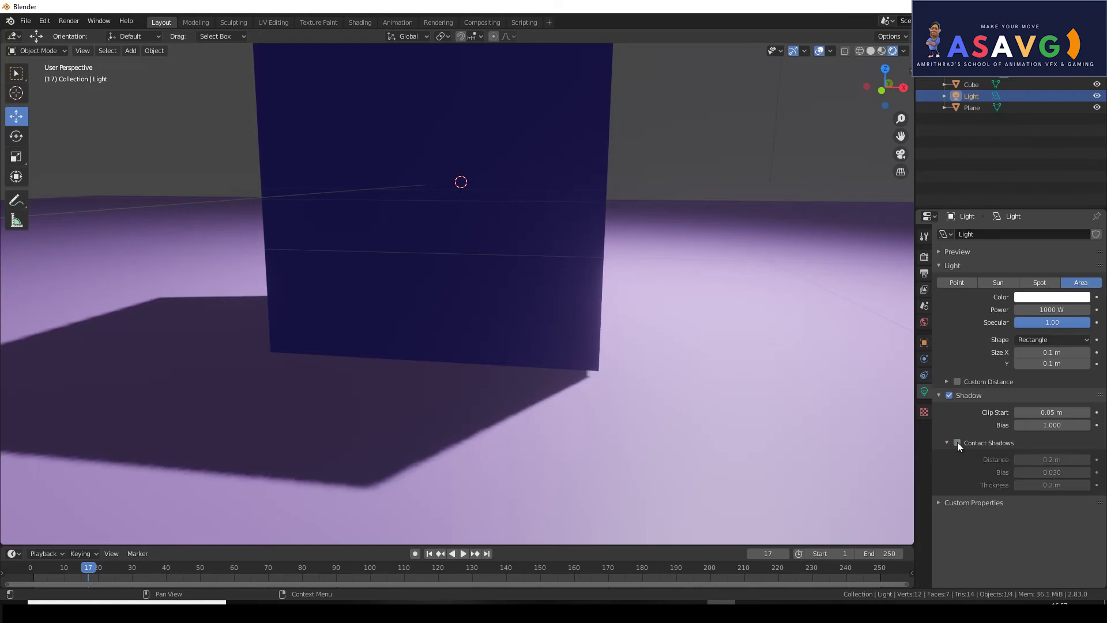
{"action": "left_click", "coordinate": [957, 443]}
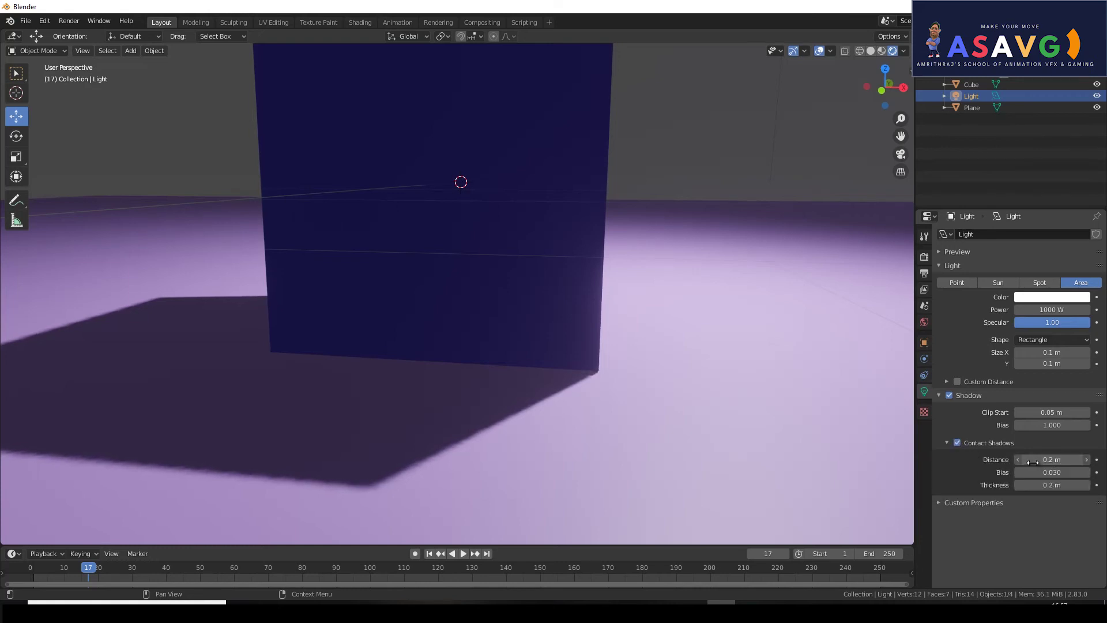
{"action": "mouse_move", "coordinate": [1032, 459]}
{"action": "left_mouse_down"}
{"action": "mouse_move", "coordinate": [1069, 460]}
{"action": "mouse_move", "coordinate": [1068, 485]}
{"action": "left_mouse_up"}
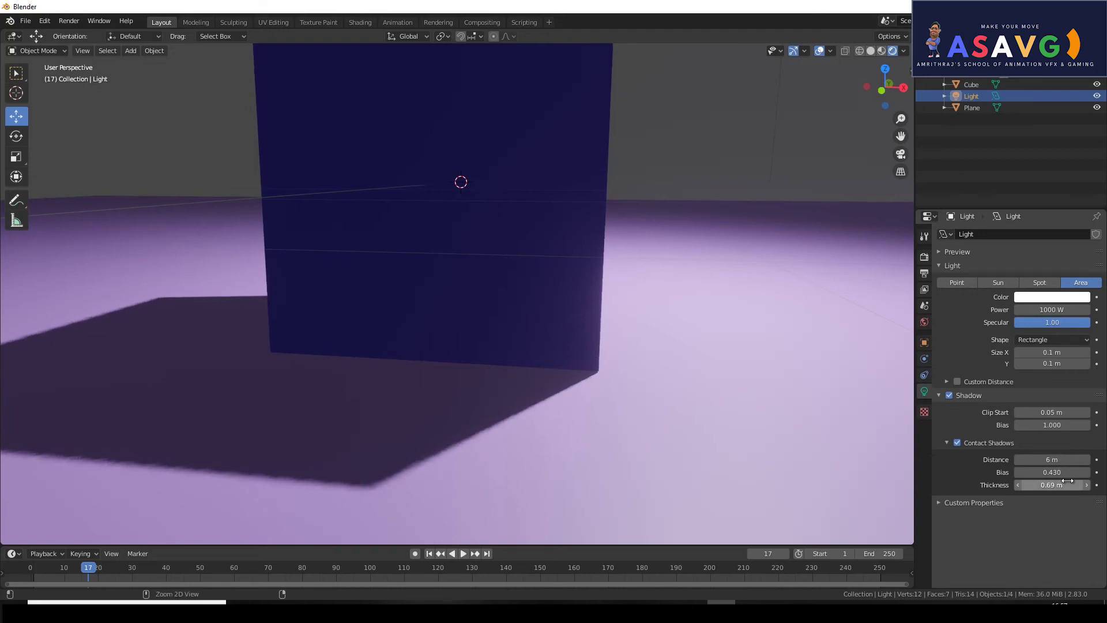
{"action": "key", "text": "ctrl+z"}
{"action": "middle_click_drag", "start_coordinate": [746, 374], "coordinate": [657, 369]}
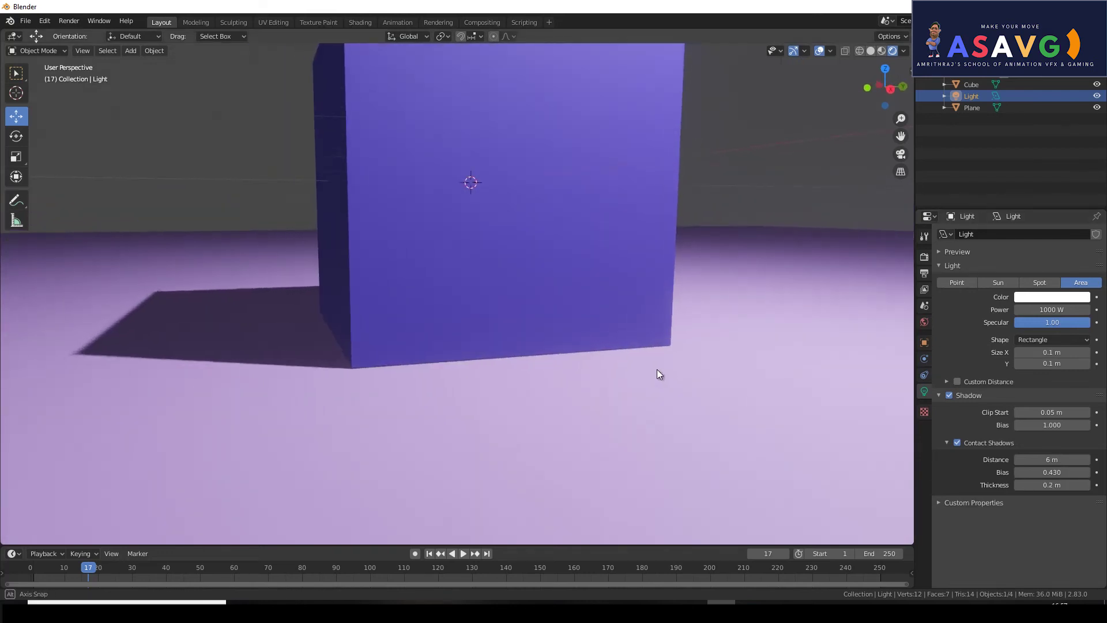
{"action": "middle_click_drag", "start_coordinate": [413, 371], "coordinate": [420, 371]}
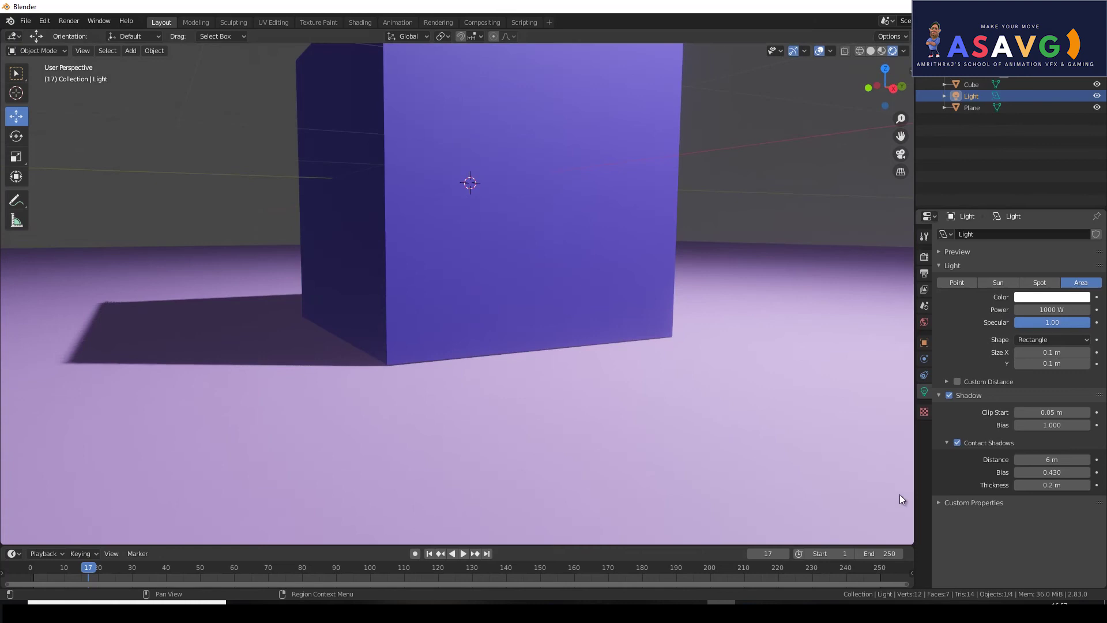
Step: Recheck the contact shadows and expand the render's Ambient Occlusion panel
{"action": "left_click", "coordinate": [958, 442]}
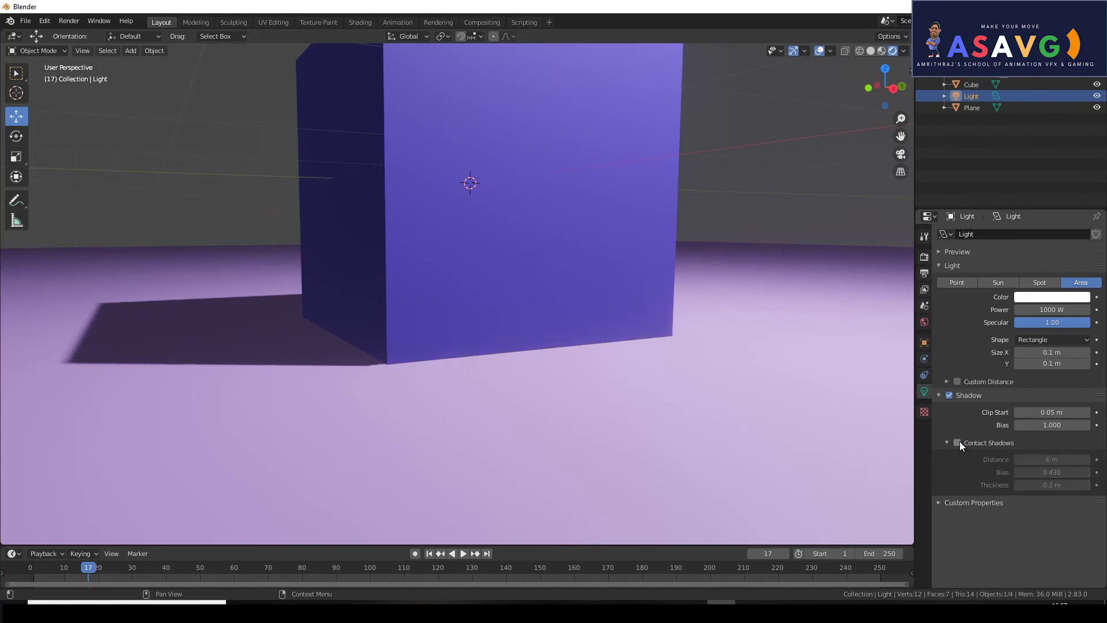
{"action": "left_click", "coordinate": [925, 256]}
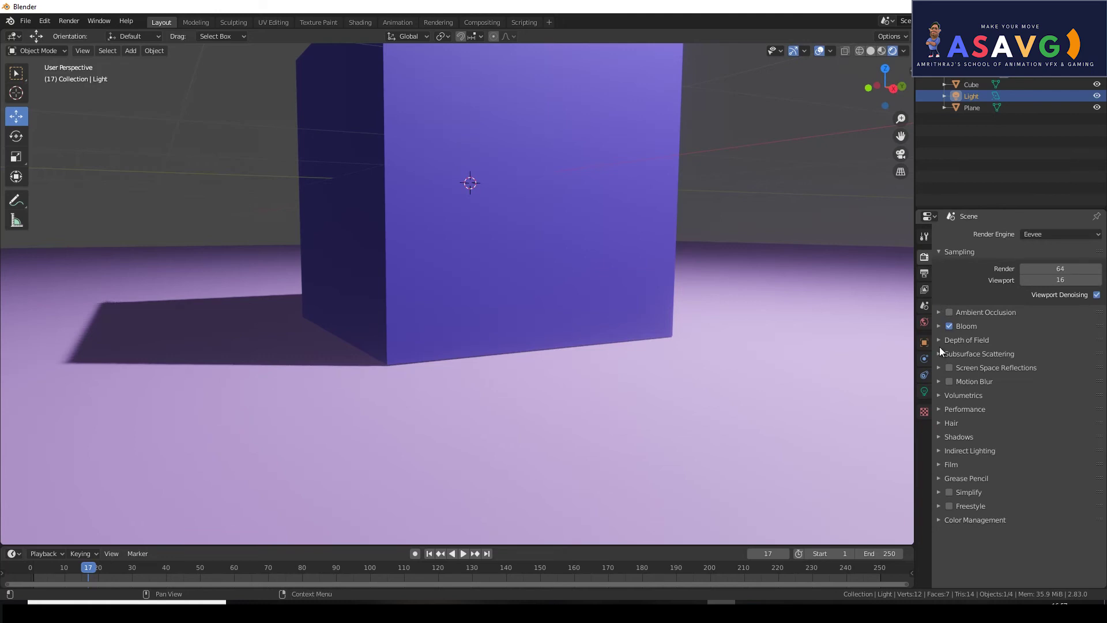
{"action": "left_click", "coordinate": [939, 313]}
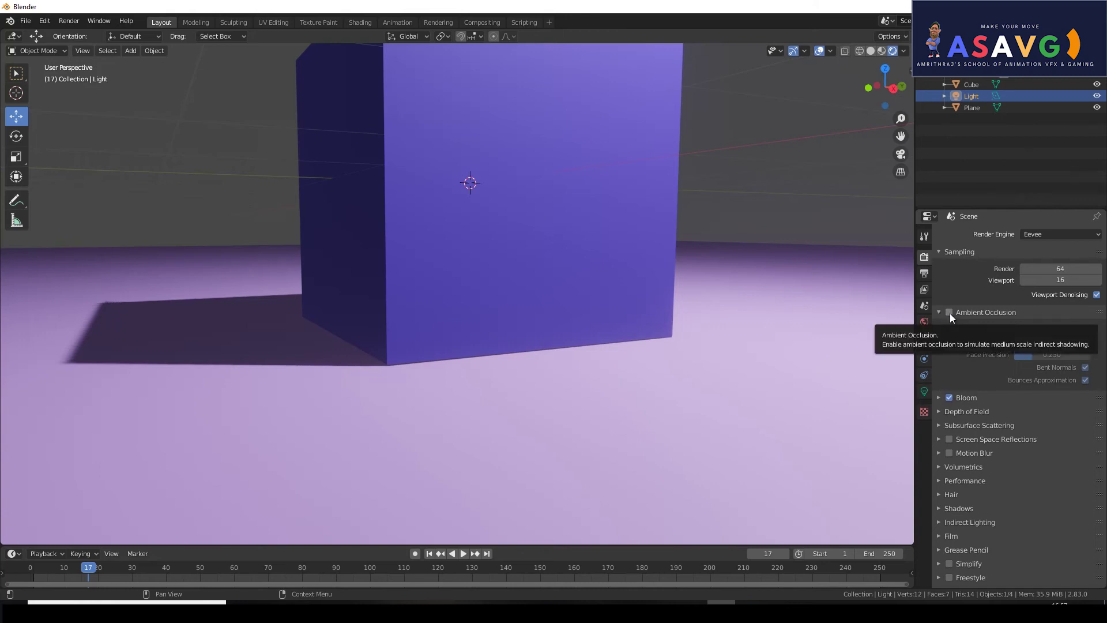
{"action": "middle_click_drag", "start_coordinate": [807, 346], "coordinate": [604, 367]}
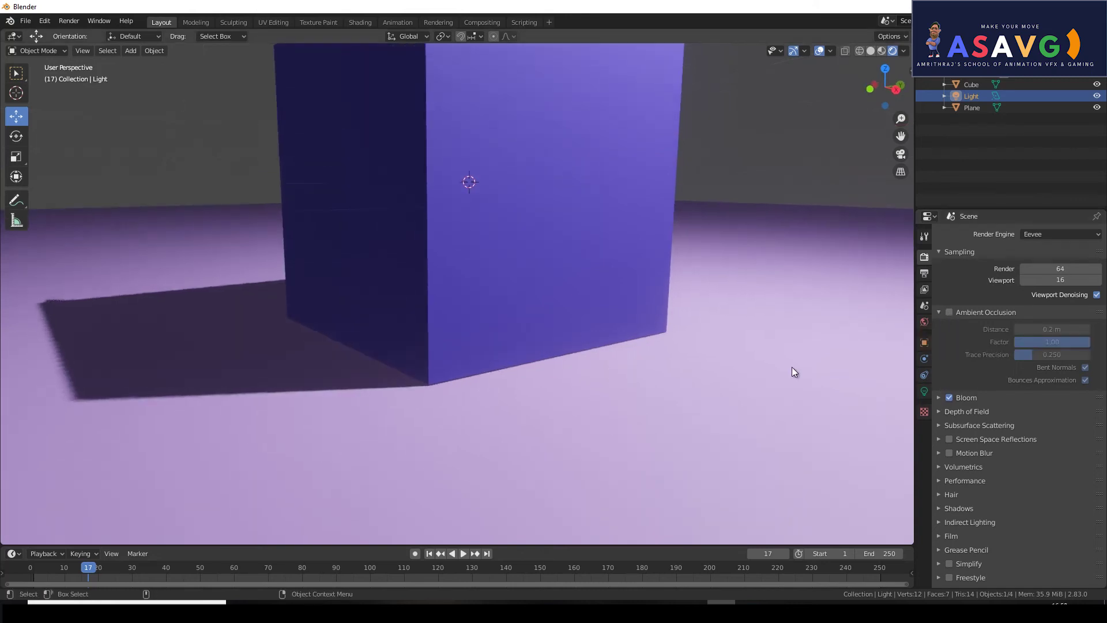
Step: Enable ambient occlusion, comparing it on and off at the cube's base
{"action": "left_click", "coordinate": [949, 312]}
{"action": "left_click", "coordinate": [949, 311]}
{"action": "left_click", "coordinate": [949, 312]}
{"action": "left_click", "coordinate": [949, 312]}
{"action": "left_click", "coordinate": [949, 312]}
{"action": "left_click", "coordinate": [949, 312]}
{"action": "left_click", "coordinate": [949, 312]}
{"action": "mouse_move", "coordinate": [421, 324]}
{"action": "middle_mouse_down"}
{"action": "mouse_move", "coordinate": [361, 351]}
{"action": "mouse_move", "coordinate": [507, 357]}
{"action": "middle_mouse_up"}
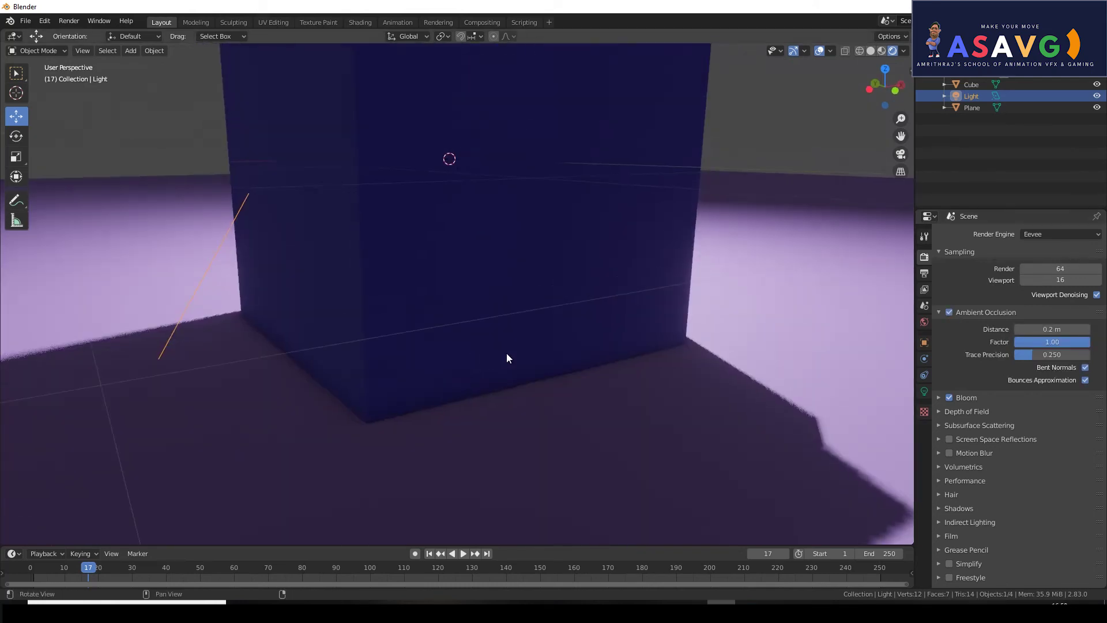
{"action": "left_click", "coordinate": [949, 311]}
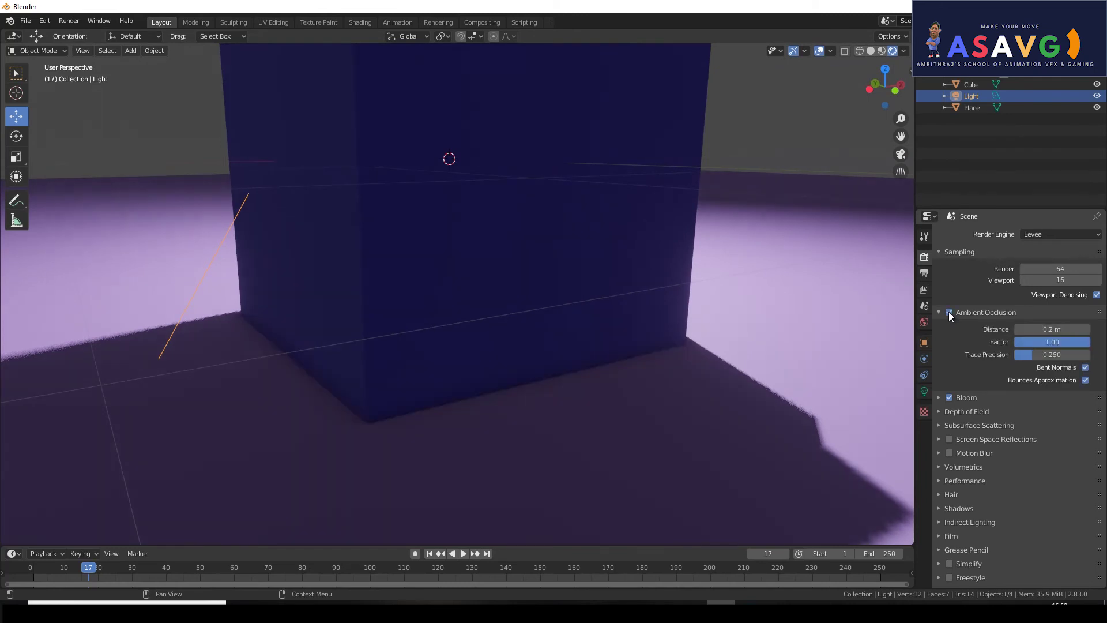
{"action": "left_click", "coordinate": [949, 312]}
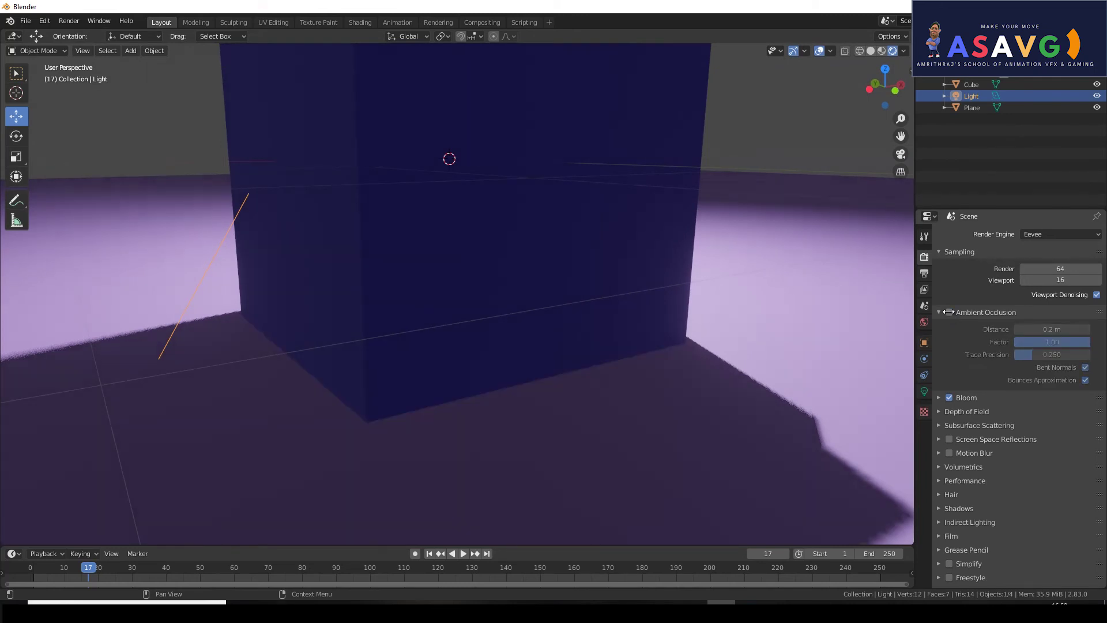
{"action": "left_click", "coordinate": [950, 312]}
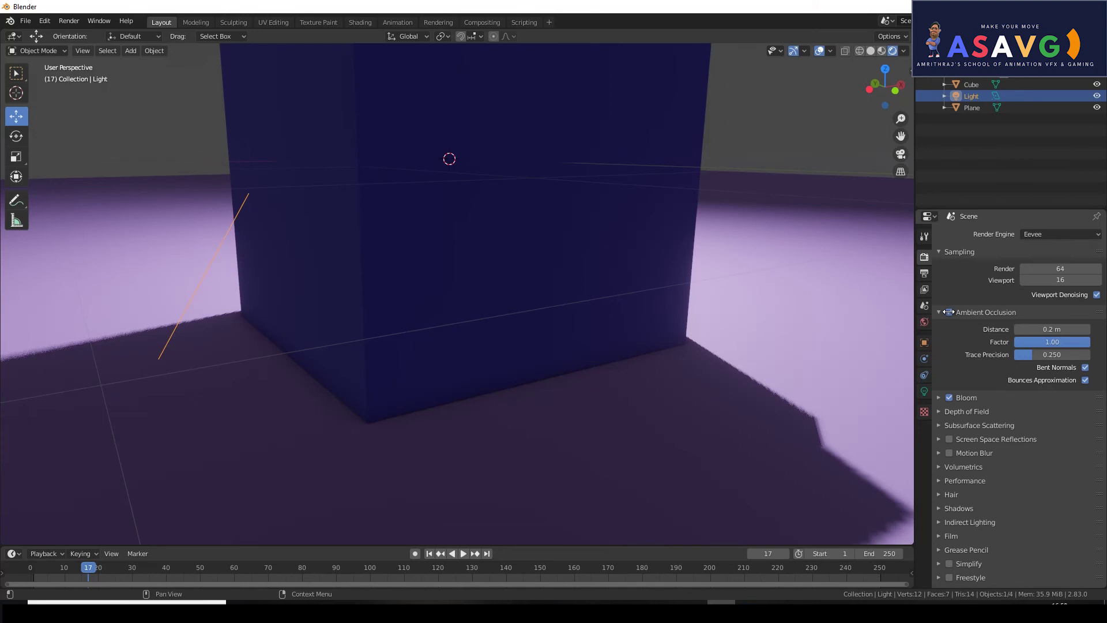
Step: Try a larger AO distance, keep it at 0.2 m, and view the scene through the camera
{"action": "mouse_move", "coordinate": [1049, 329]}
{"action": "left_mouse_down"}
{"action": "mouse_move", "coordinate": [1079, 329]}
{"action": "mouse_move", "coordinate": [1045, 317]}
{"action": "left_mouse_up"}
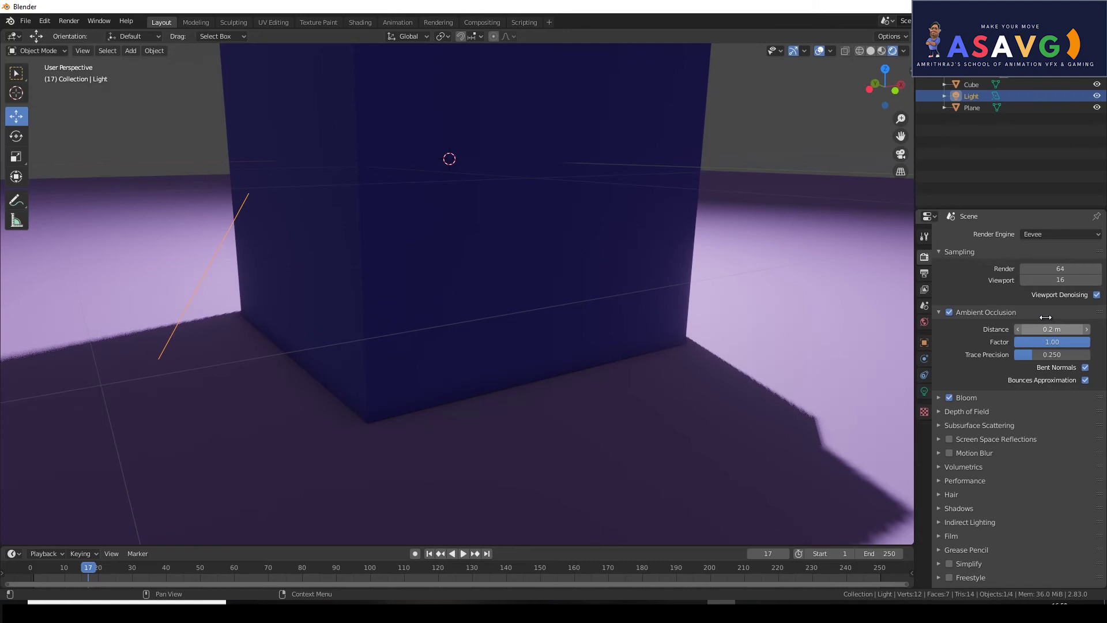
{"action": "left_click_drag", "start_coordinate": [1046, 317], "coordinate": [1090, 318]}
{"action": "key", "text": "ctrl+z"}
{"action": "middle_click_drag", "start_coordinate": [442, 414], "coordinate": [482, 396]}
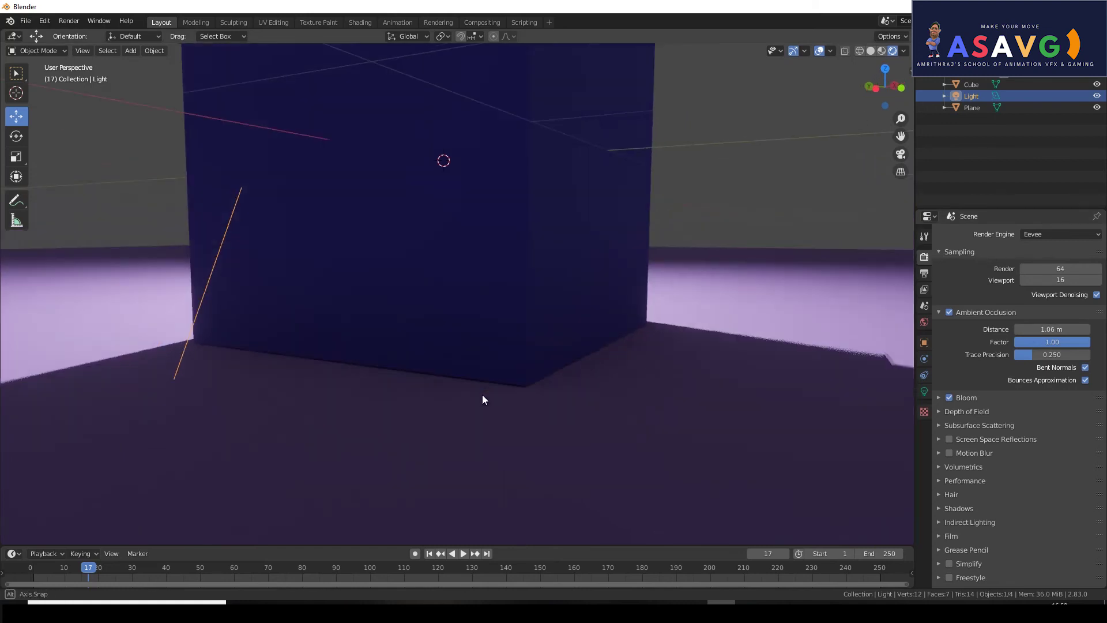
{"action": "mouse_move", "coordinate": [609, 416]}
{"action": "middle_mouse_down"}
{"action": "mouse_move", "coordinate": [478, 404]}
{"action": "mouse_move", "coordinate": [490, 378]}
{"action": "middle_mouse_up"}
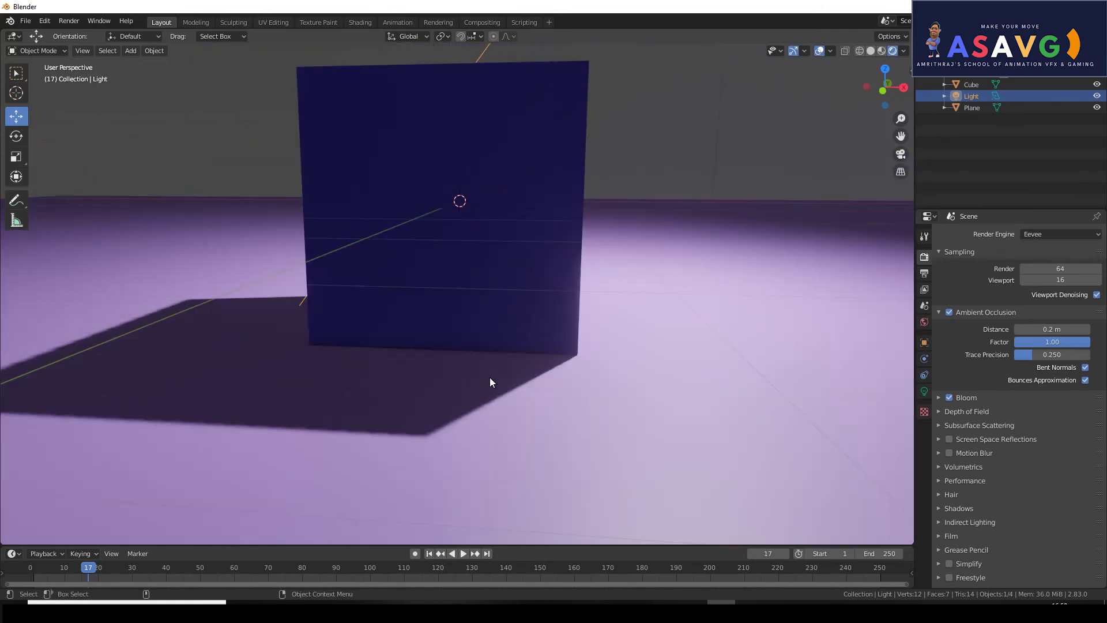
{"action": "key", "text": "KP_0"}
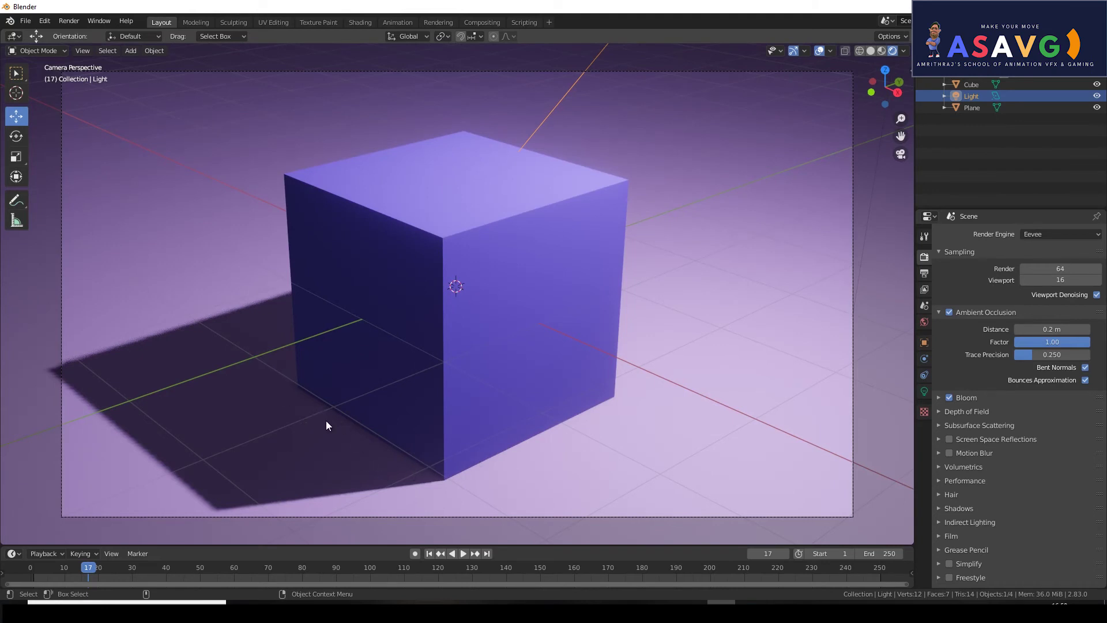
Step: Return to camera view, check the light settings, then expand the render Shadows panel
{"action": "middle_click_drag", "start_coordinate": [396, 405], "coordinate": [390, 402]}
{"action": "key", "text": "KP_0"}
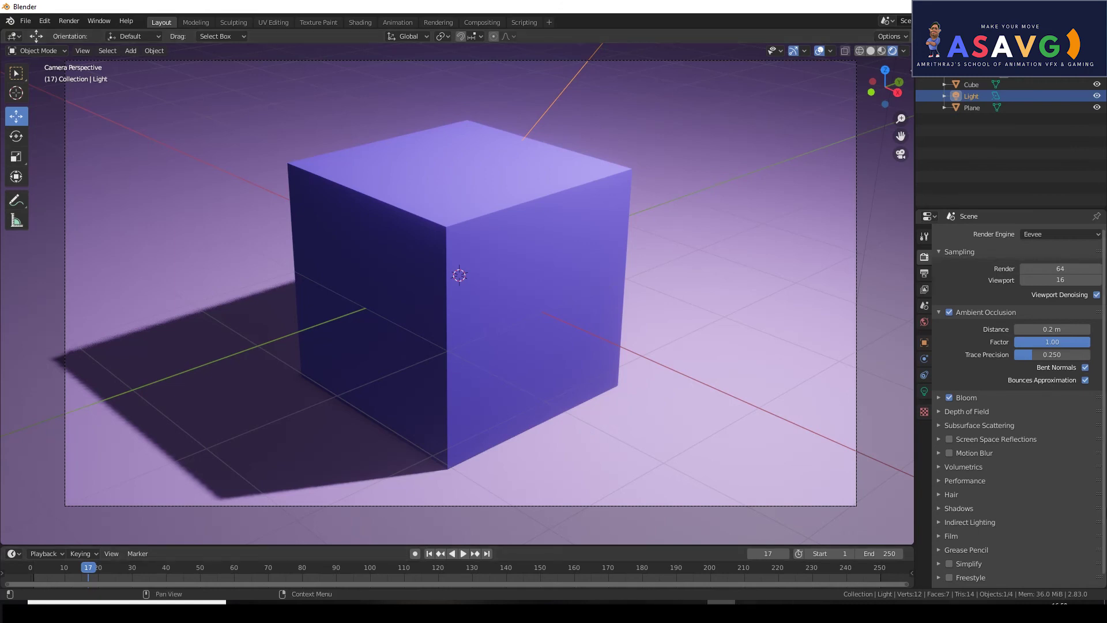
{"action": "left_click", "coordinate": [924, 391]}
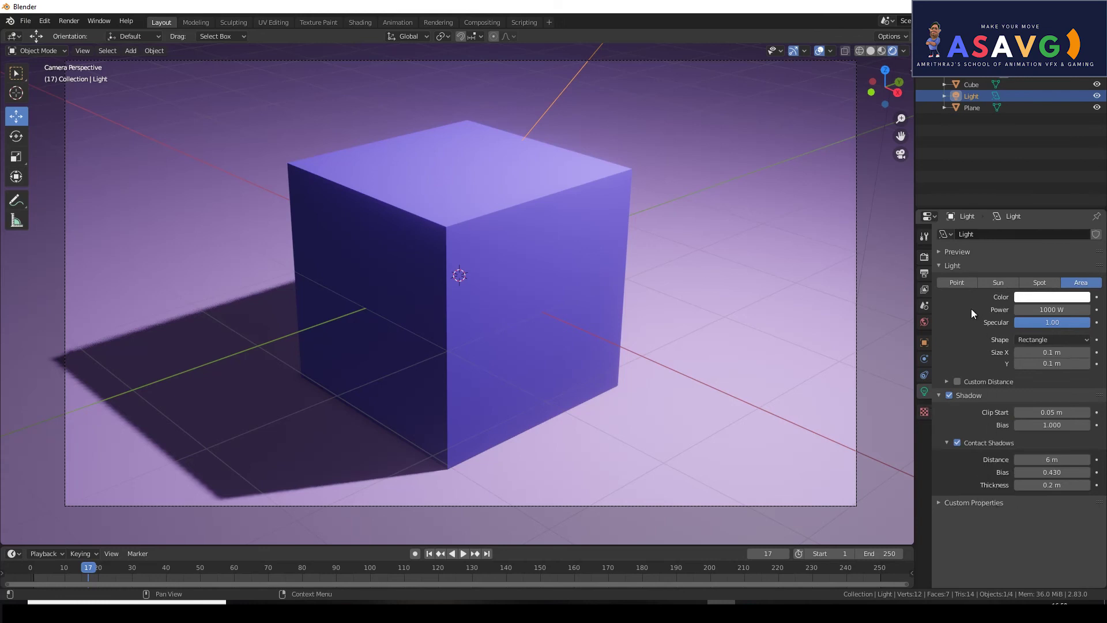
{"action": "left_click", "coordinate": [924, 258]}
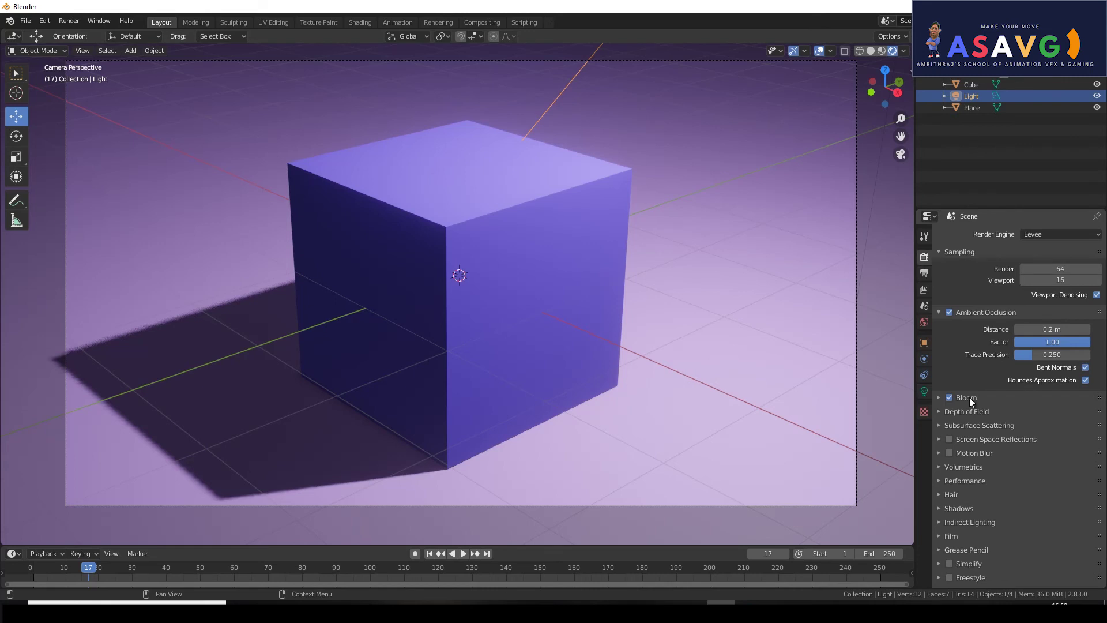
{"action": "left_click", "coordinate": [940, 511]}
Step: Try shadow cube sizes of 64 px and 128 px, then go back to 512 px
{"action": "scroll", "coordinate": [998, 483], "scroll_direction": "down", "scroll_amount": 1}
{"action": "scroll", "coordinate": [1014, 478], "scroll_direction": "down", "scroll_amount": 2}
{"action": "scroll", "coordinate": [1014, 477], "scroll_direction": "down", "scroll_amount": 1}
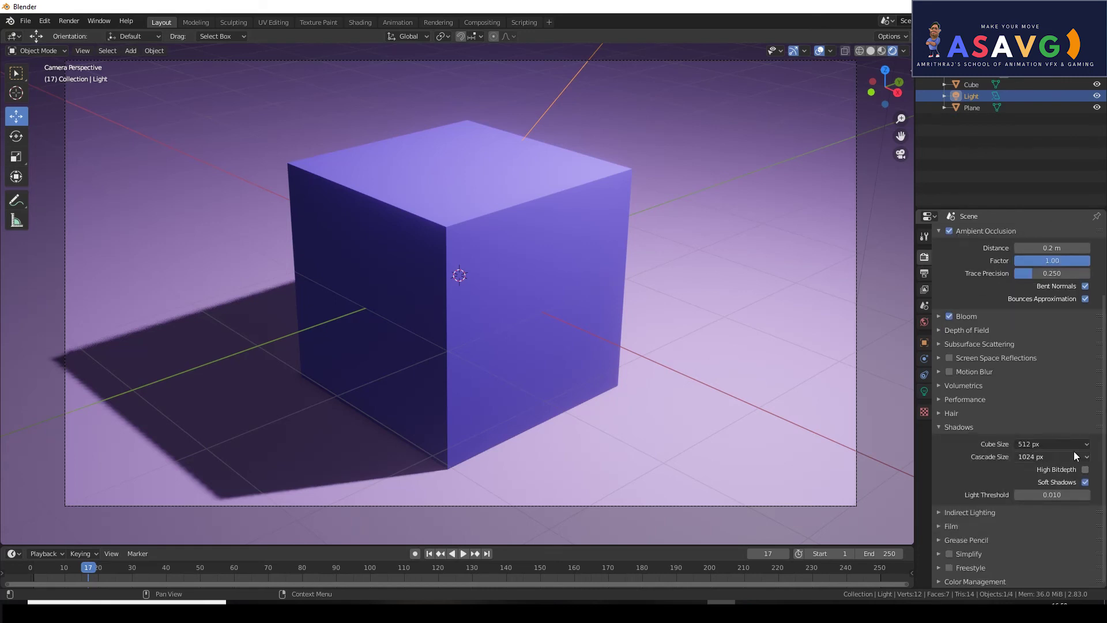
{"action": "left_click", "coordinate": [1039, 445]}
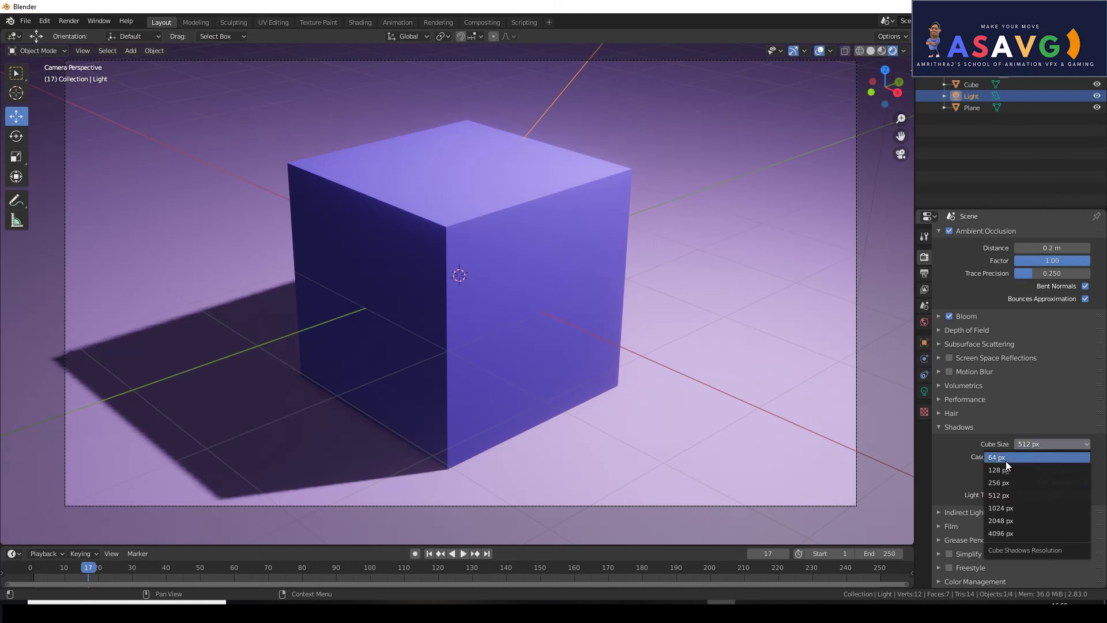
{"action": "left_click", "coordinate": [1005, 460]}
{"action": "left_click", "coordinate": [1026, 447]}
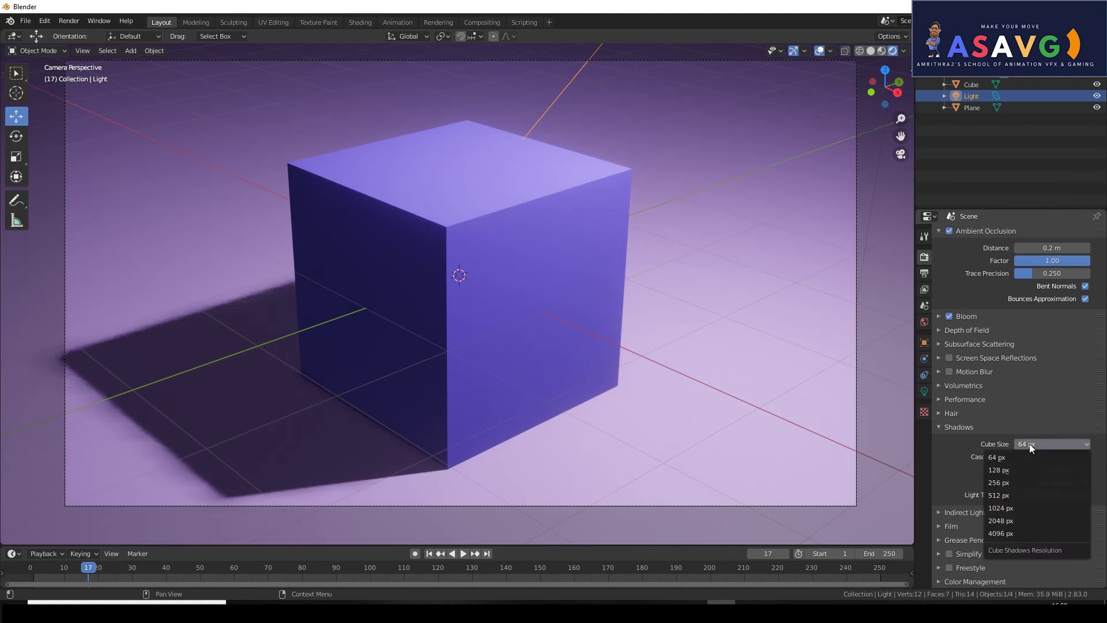
{"action": "left_click", "coordinate": [1014, 468]}
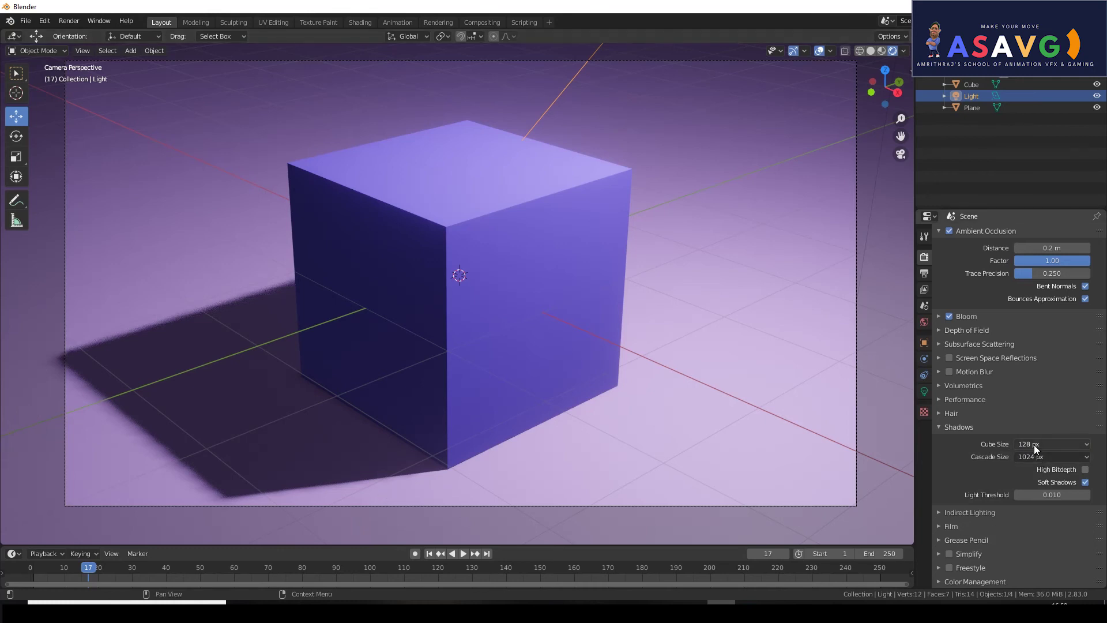
{"action": "left_click", "coordinate": [1033, 445]}
{"action": "left_click", "coordinate": [1005, 495]}
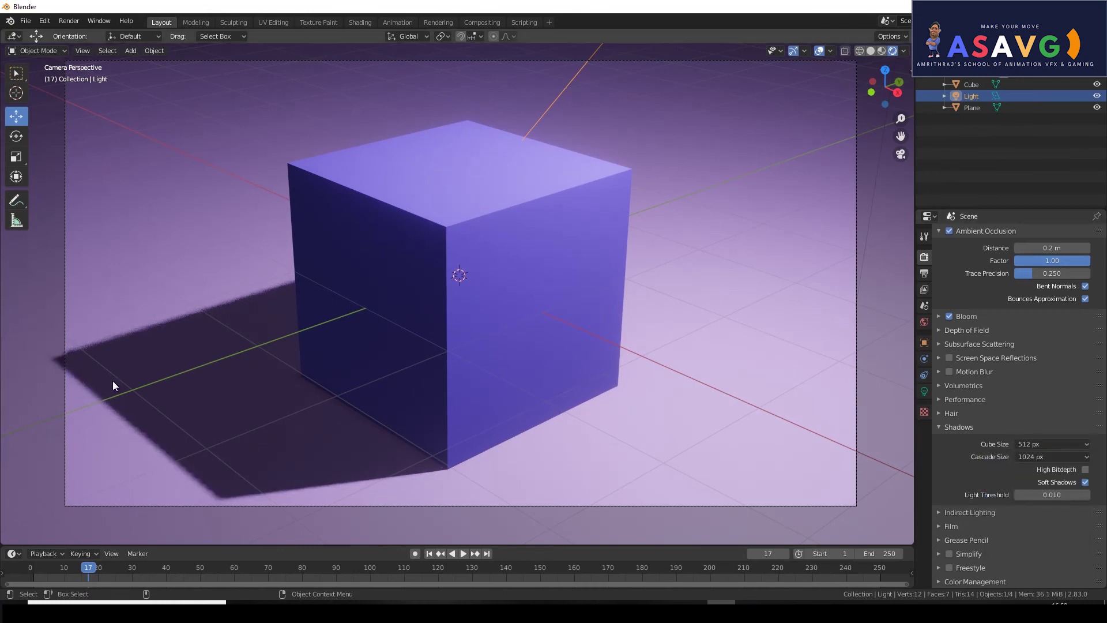
Step: Raise the shadow cube size through 2048 px to a final 4096 px, then select the ground plane
{"action": "left_click", "coordinate": [1041, 447]}
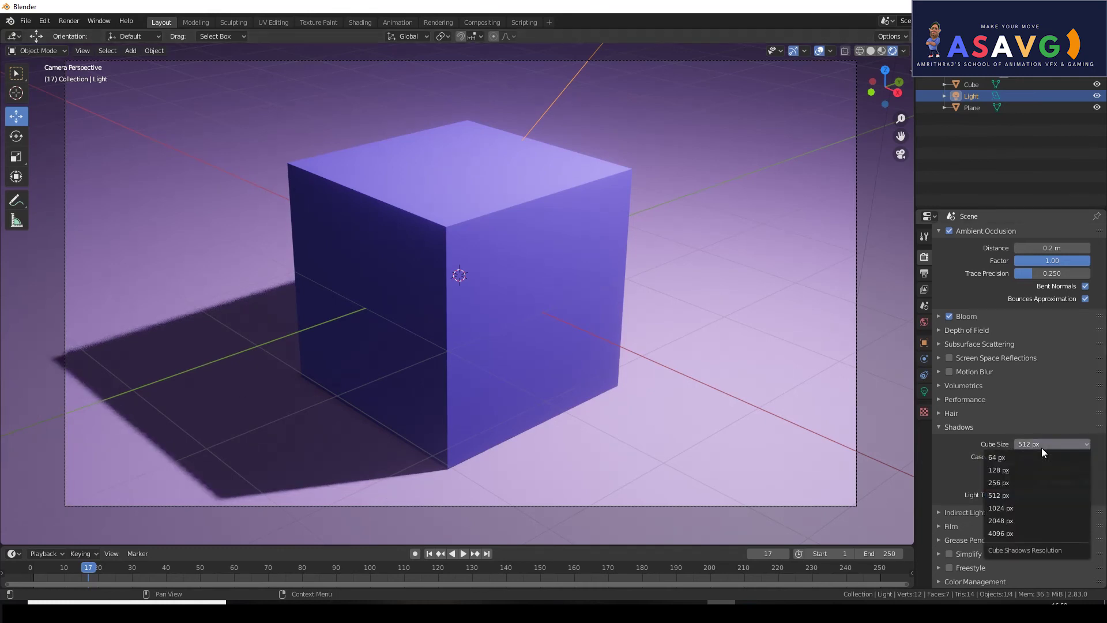
{"action": "left_click", "coordinate": [1012, 521]}
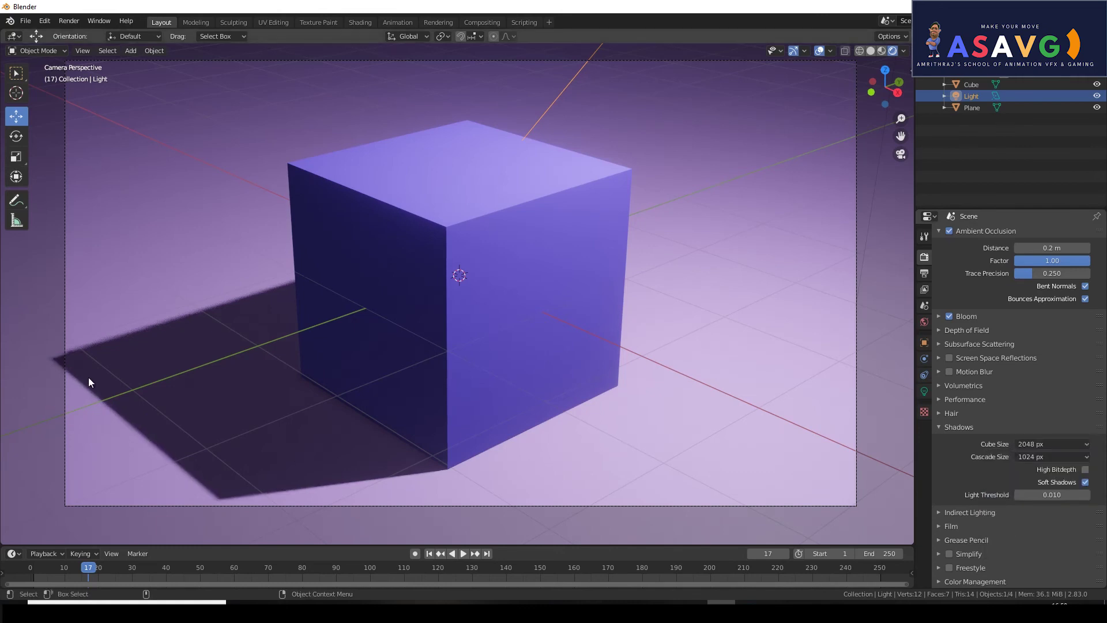
{"action": "left_click", "coordinate": [1039, 448]}
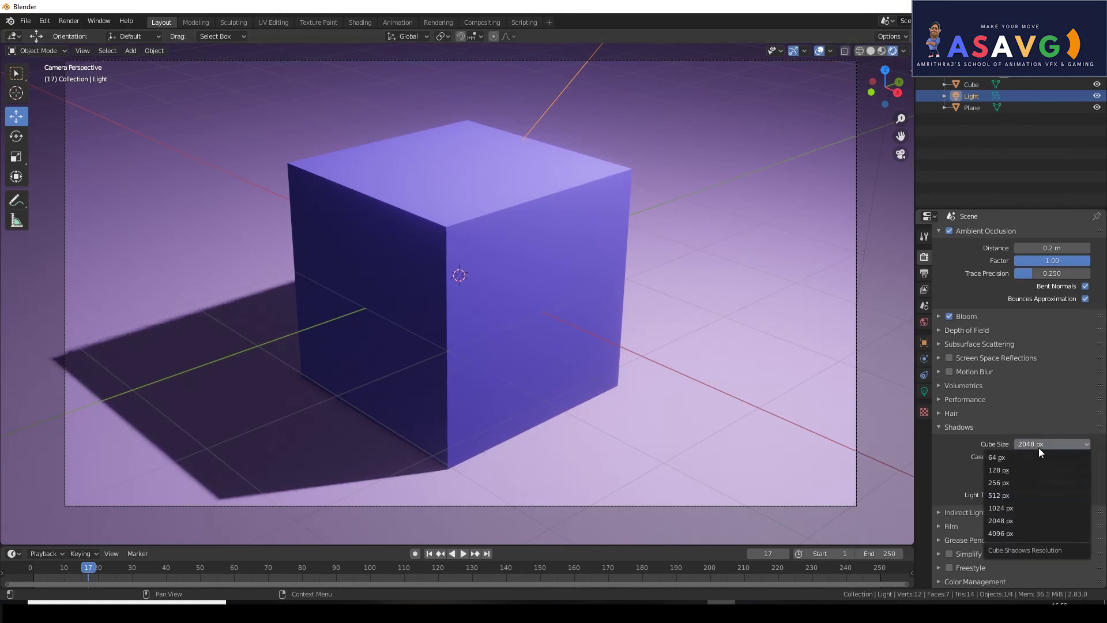
{"action": "left_click", "coordinate": [1016, 534]}
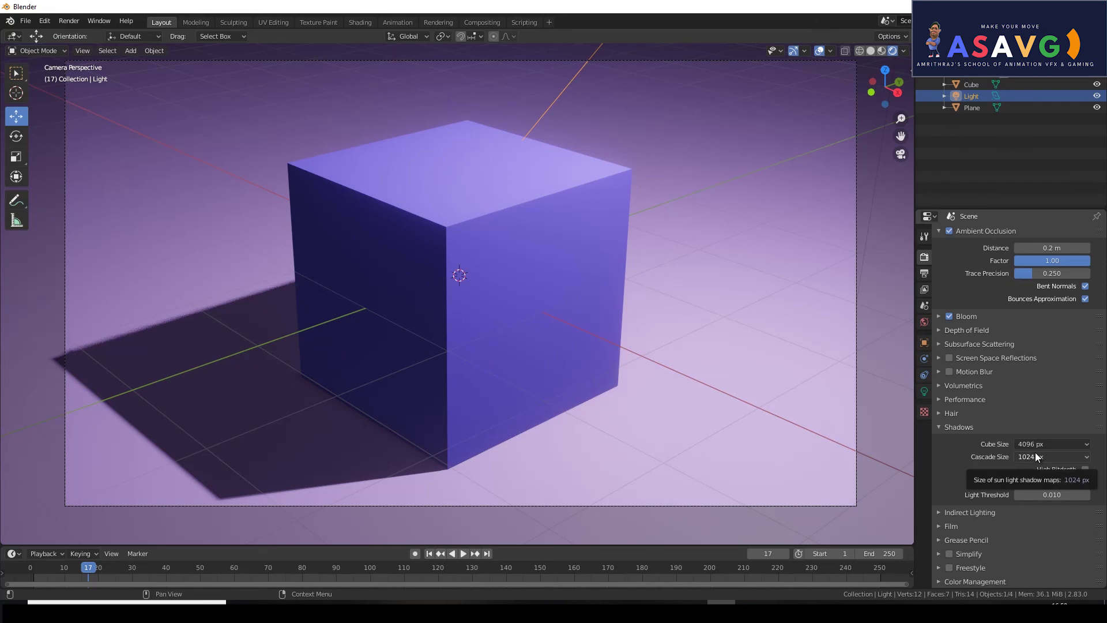
{"action": "left_click", "coordinate": [666, 189]}
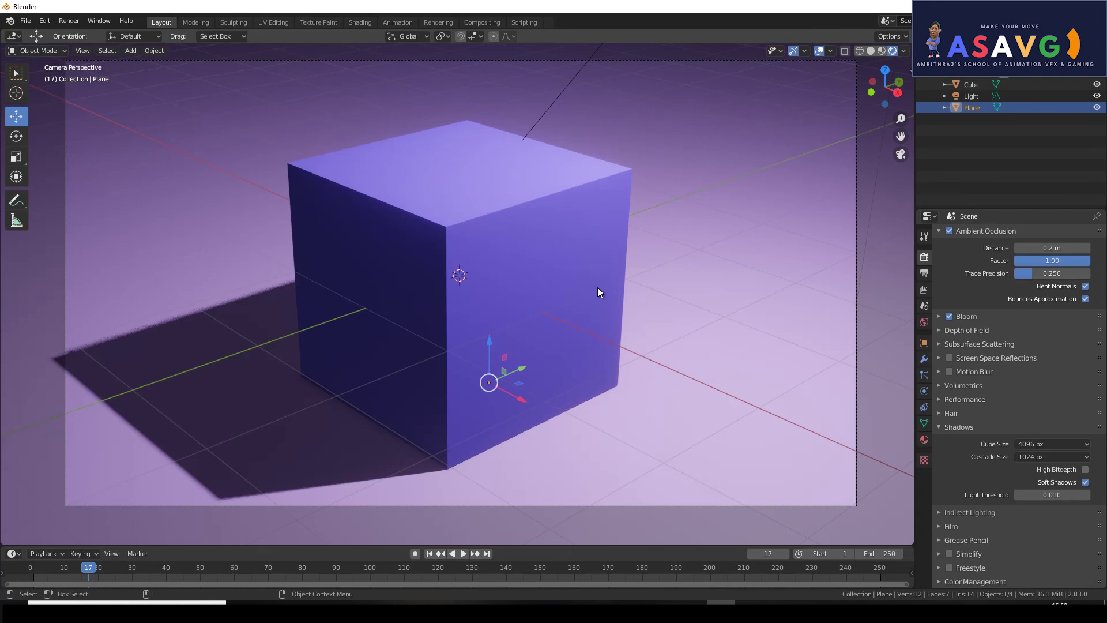
Step: Add a cylinder, move it along X beside the cube, and raise it along Z
{"action": "left_click_drag", "start_coordinate": [487, 365], "coordinate": [585, 359]}
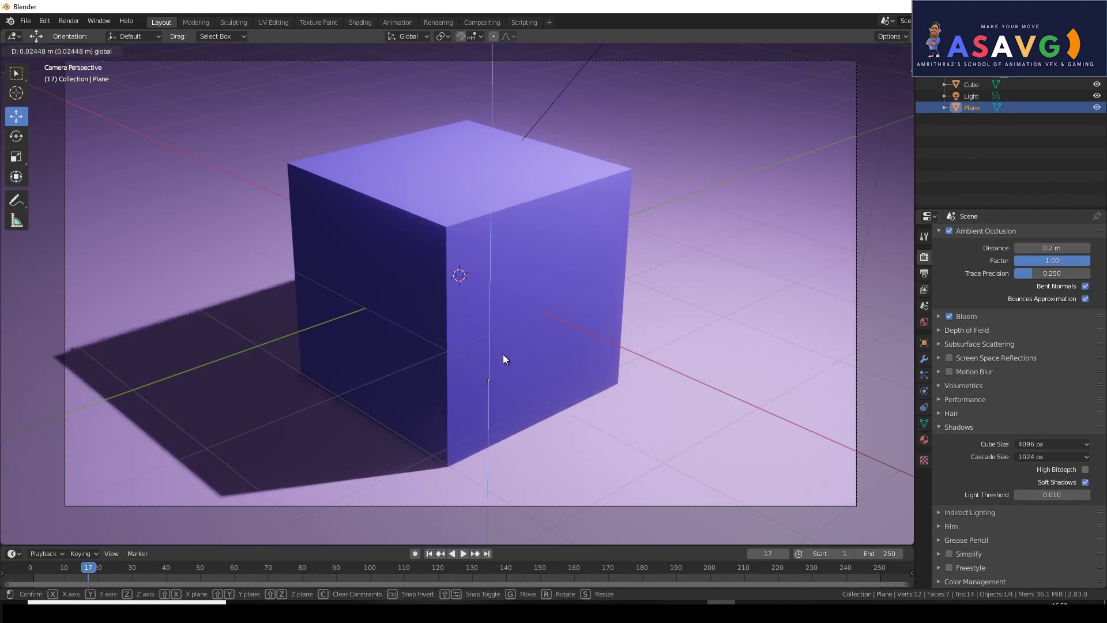
{"action": "mouse_move", "coordinate": [584, 359]}
{"action": "middle_mouse_down"}
{"action": "mouse_move", "coordinate": [511, 301]}
{"action": "mouse_move", "coordinate": [583, 352]}
{"action": "mouse_move", "coordinate": [466, 344]}
{"action": "mouse_move", "coordinate": [511, 343]}
{"action": "middle_mouse_up"}
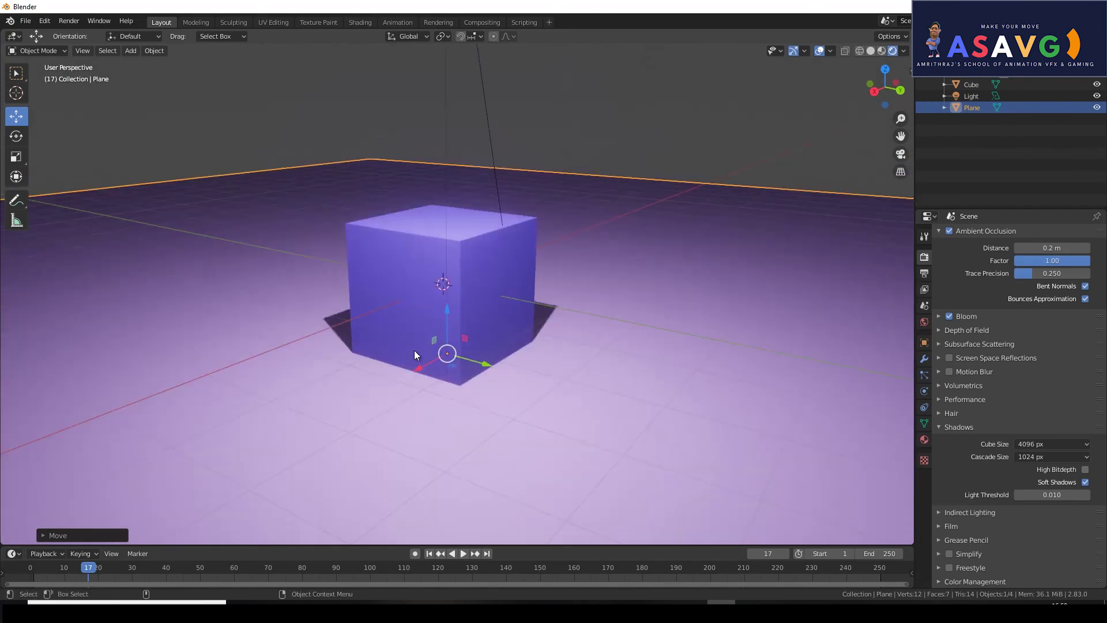
{"action": "key", "text": "shift+a"}
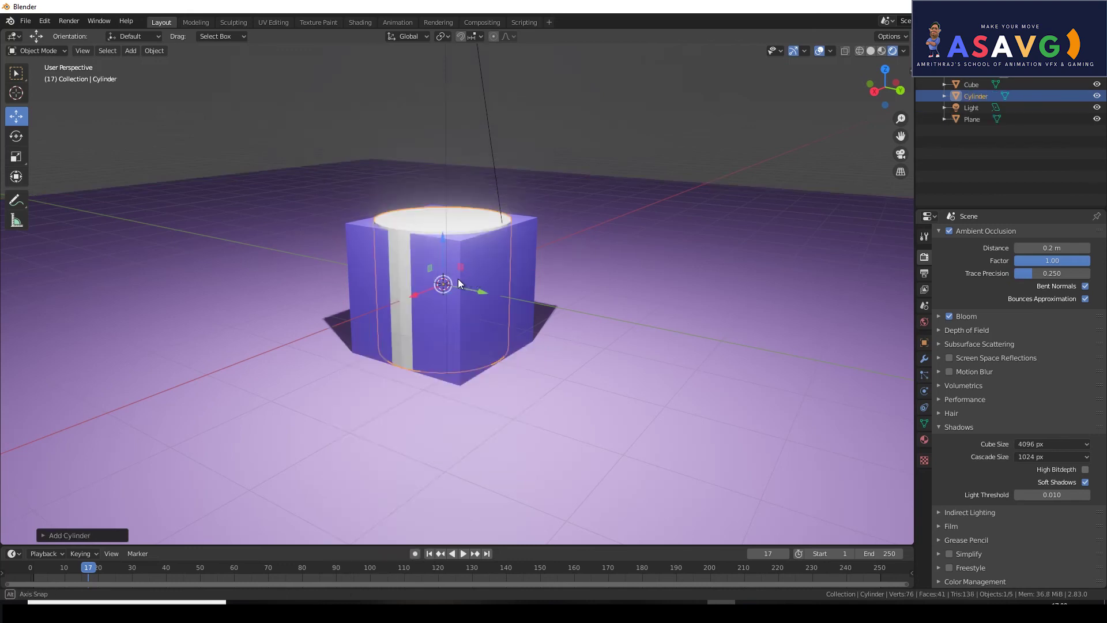
{"action": "middle_click_drag", "start_coordinate": [458, 279], "coordinate": [409, 286]}
{"action": "key", "text": "g"}
{"action": "key", "text": "x"}
{"action": "left_click", "coordinate": [615, 261]}
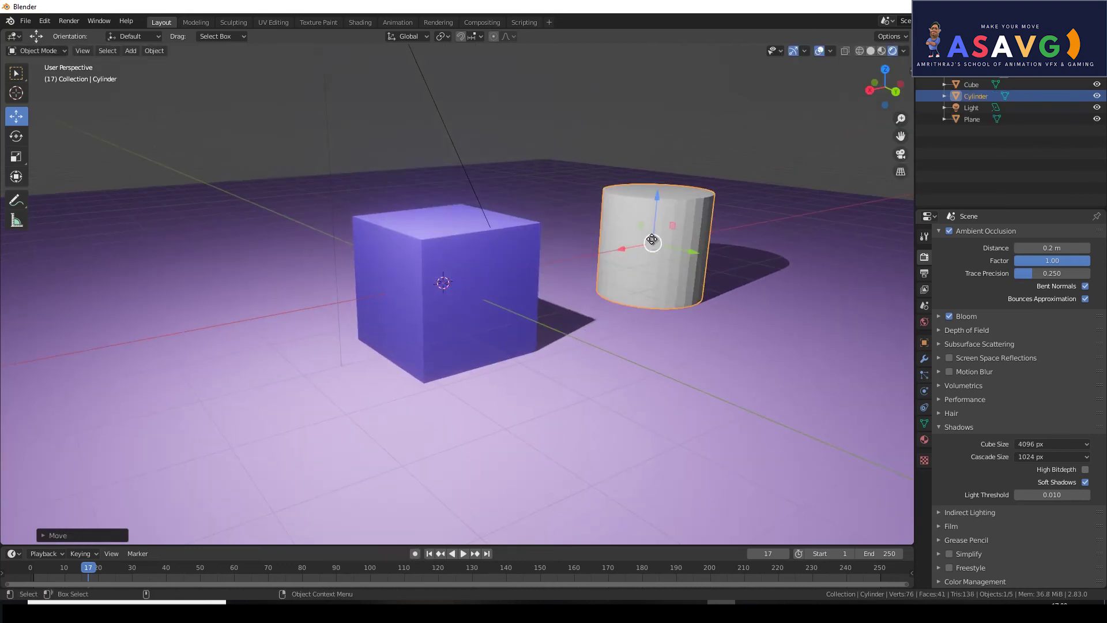
{"action": "key", "text": "g"}
{"action": "key", "text": "z"}
{"action": "left_click", "coordinate": [630, 197]}
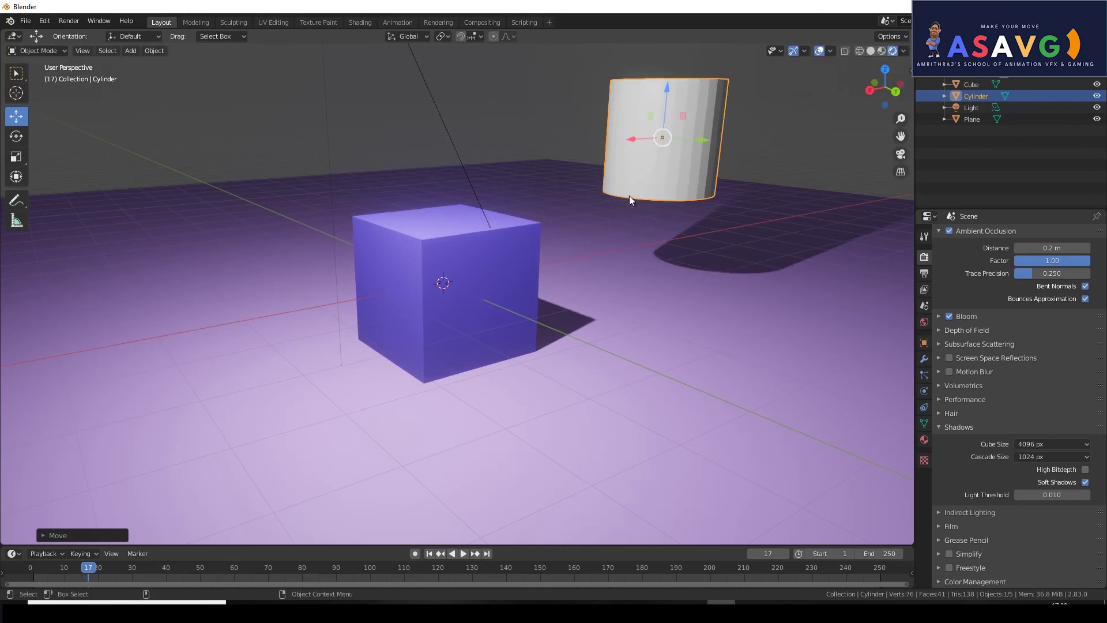
Step: Check the camera framing and reposition the cylinder so it sits partly in the shot
{"action": "key", "text": "KP_0"}
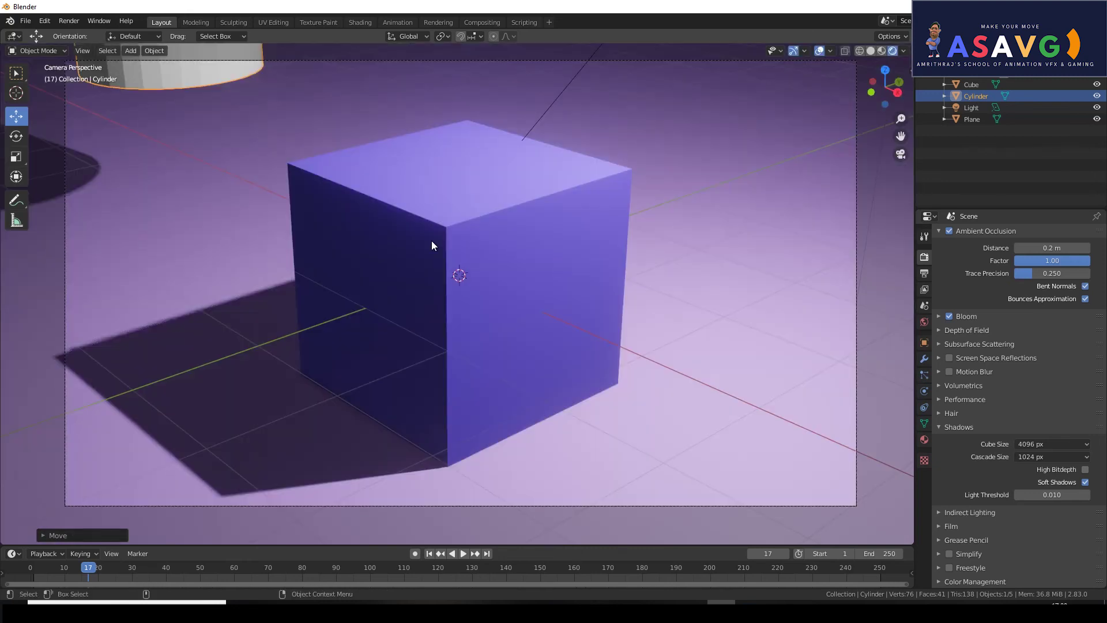
{"action": "key", "text": "KP_0"}
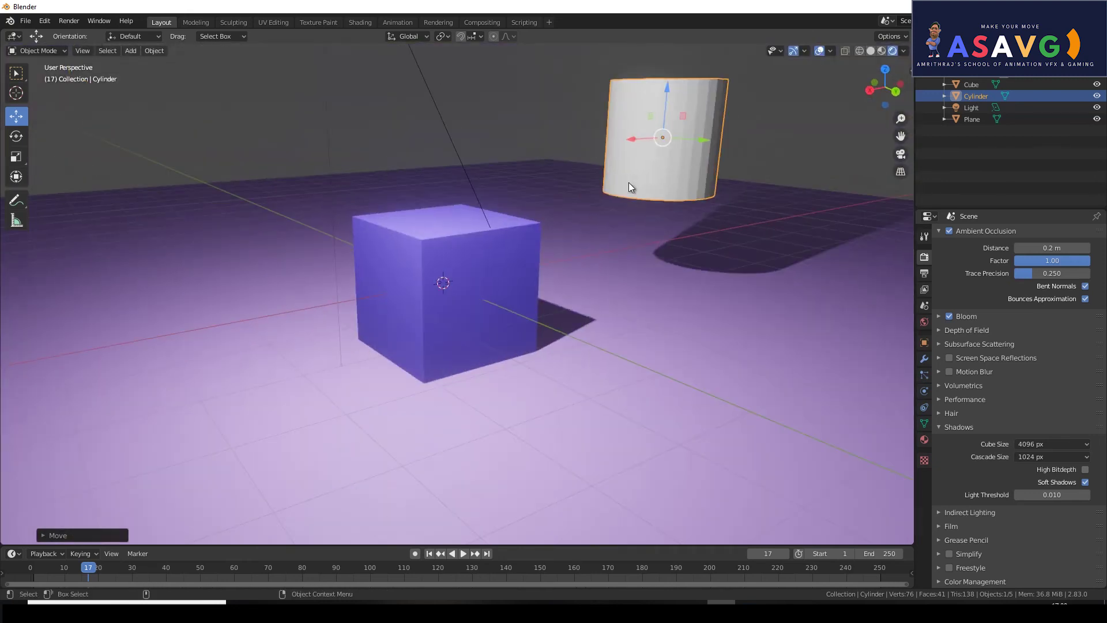
{"action": "key", "text": "KP_Decimal"}
{"action": "scroll", "coordinate": [423, 165], "scroll_direction": "down", "scroll_amount": 5}
{"action": "mouse_move", "coordinate": [423, 164]}
{"action": "middle_mouse_down"}
{"action": "mouse_move", "coordinate": [444, 272]}
{"action": "mouse_move", "coordinate": [456, 248]}
{"action": "middle_mouse_up"}
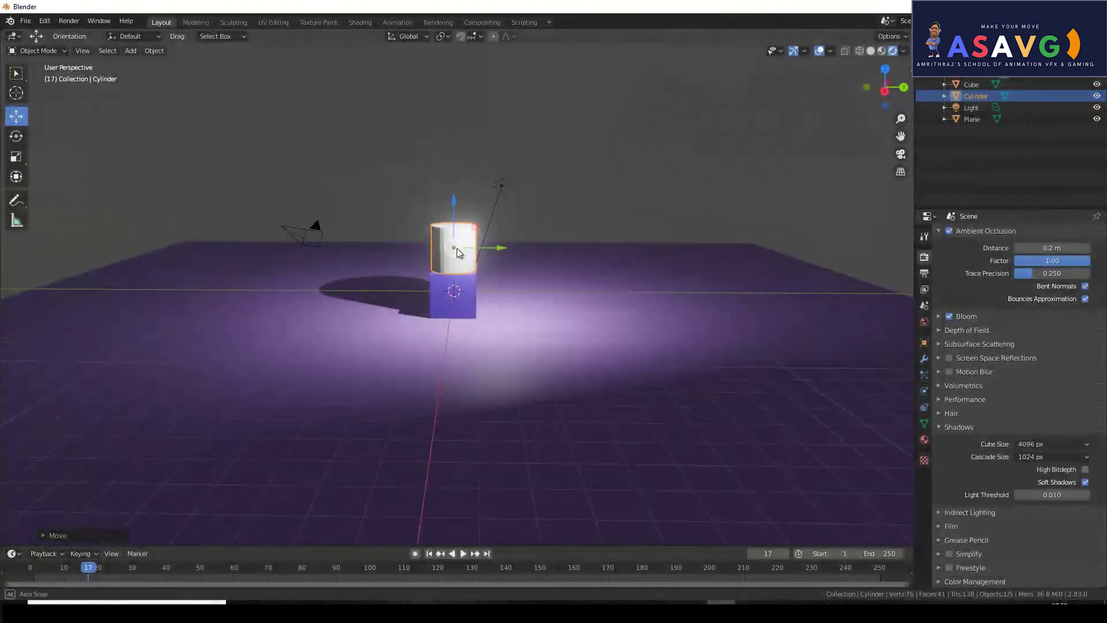
{"action": "key", "text": "g"}
{"action": "left_click", "coordinate": [535, 269]}
{"action": "key", "text": "KP_0"}
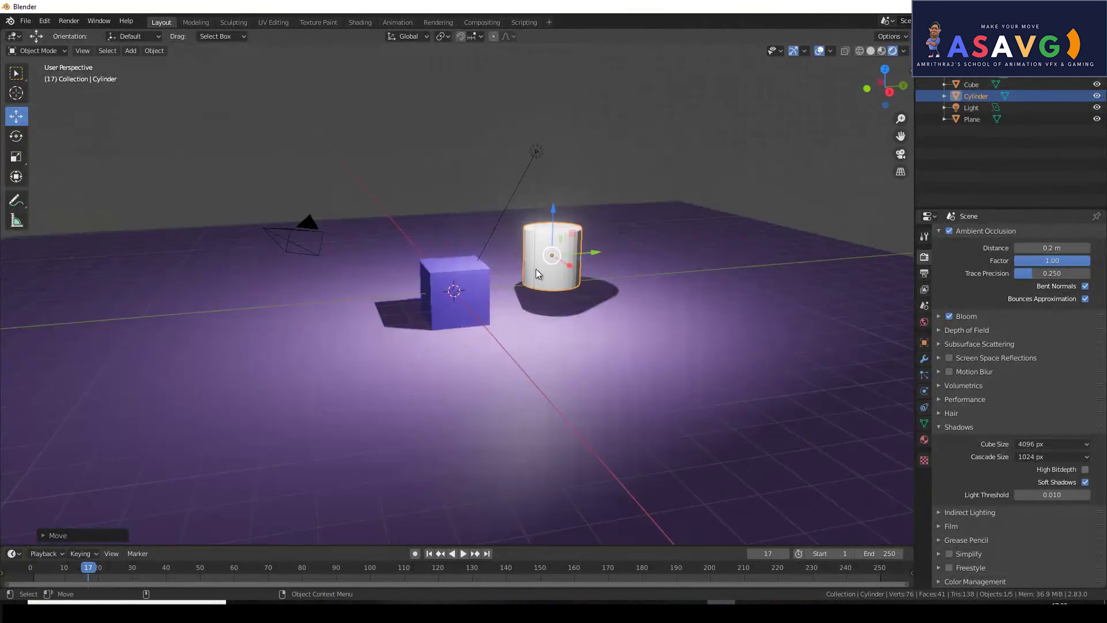
{"action": "left_click_drag", "start_coordinate": [759, 97], "coordinate": [779, 78]}
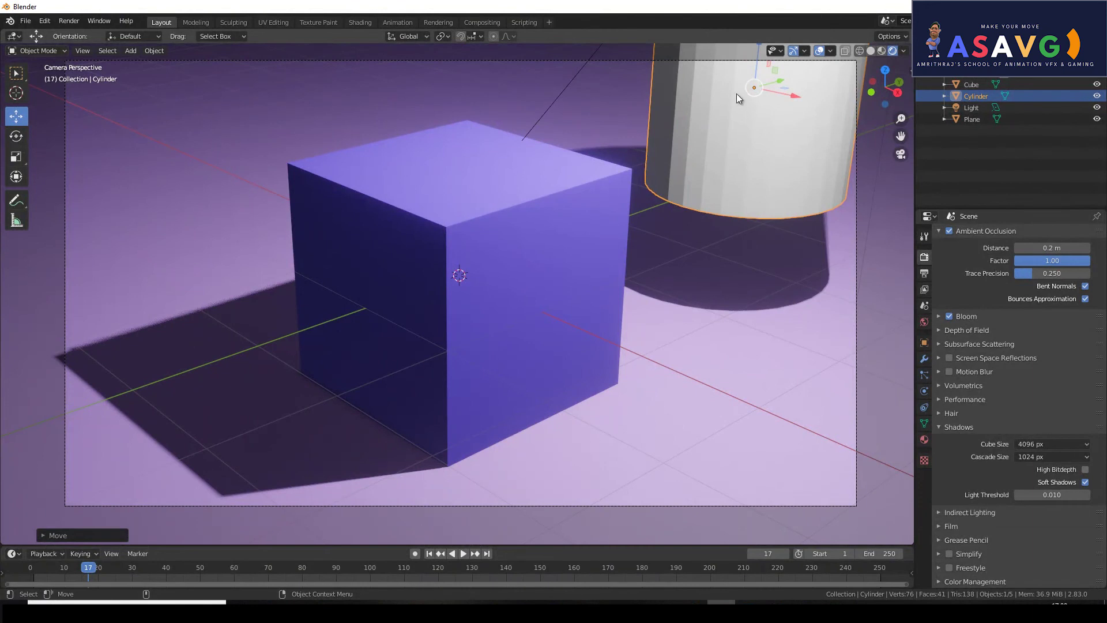
{"action": "mouse_move", "coordinate": [754, 87]}
{"action": "left_mouse_down"}
{"action": "mouse_move", "coordinate": [719, 89]}
{"action": "mouse_move", "coordinate": [738, 84]}
{"action": "left_mouse_up"}
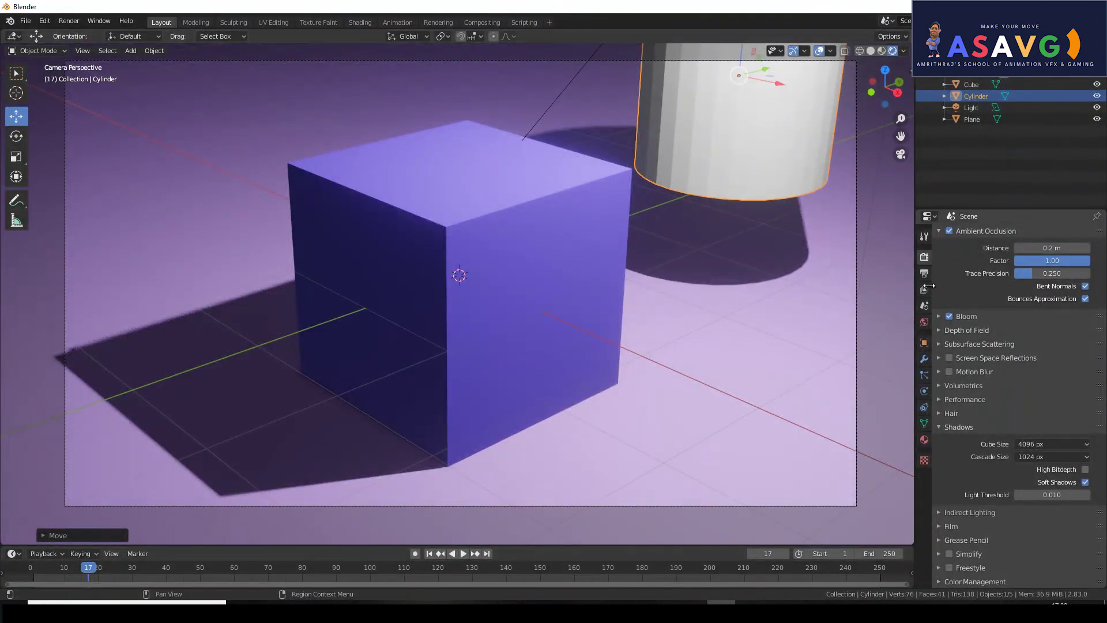
Step: Select the camera and enable Depth of Field, showing 10 m focus distance and F-stop 2.8
{"action": "left_click", "coordinate": [938, 330]}
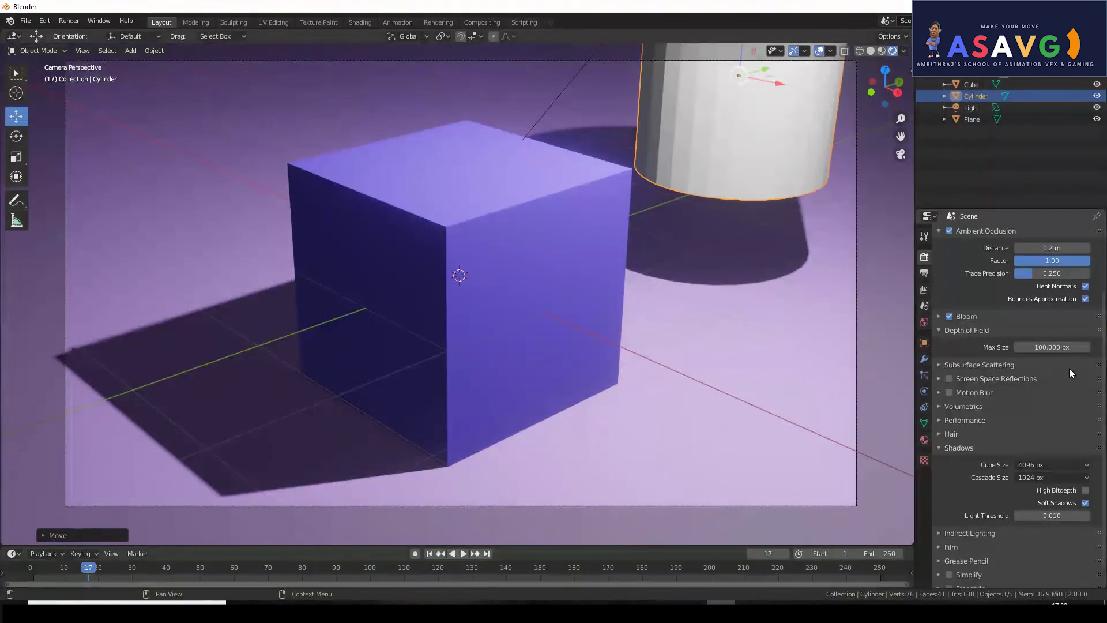
{"action": "scroll", "coordinate": [1069, 408], "scroll_direction": "down", "scroll_amount": 1}
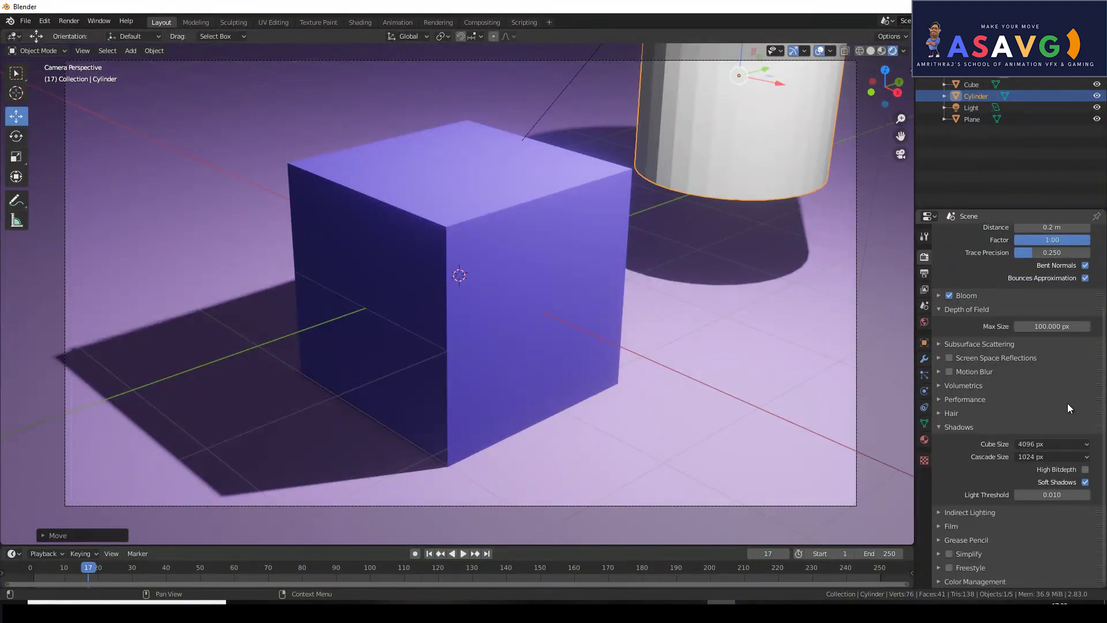
{"action": "scroll", "coordinate": [1068, 403], "scroll_direction": "up", "scroll_amount": 2}
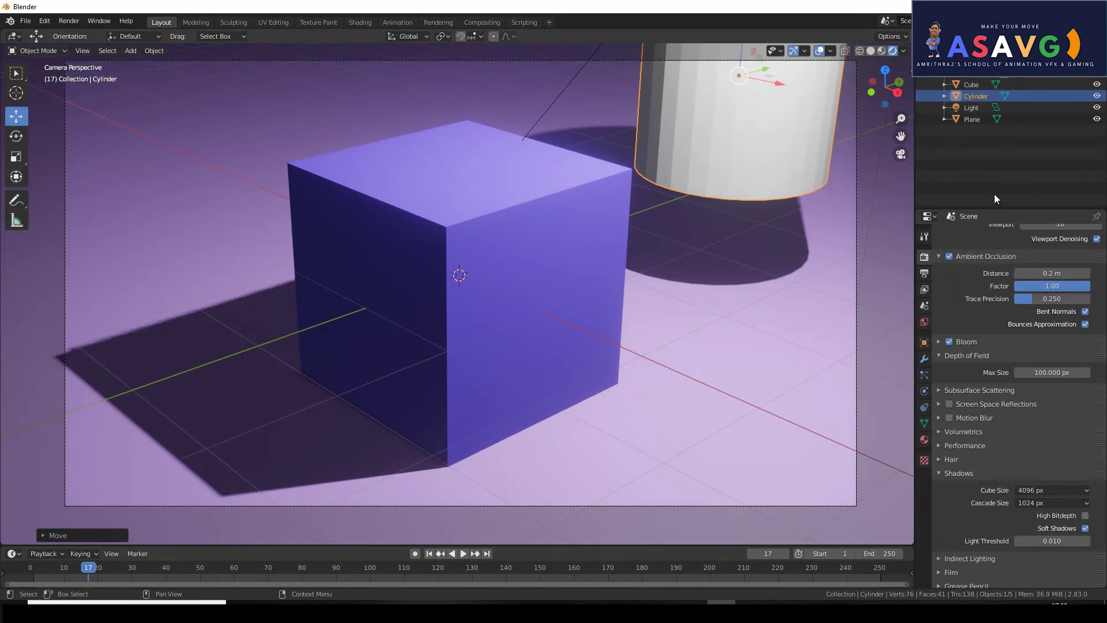
{"action": "left_click", "coordinate": [975, 76]}
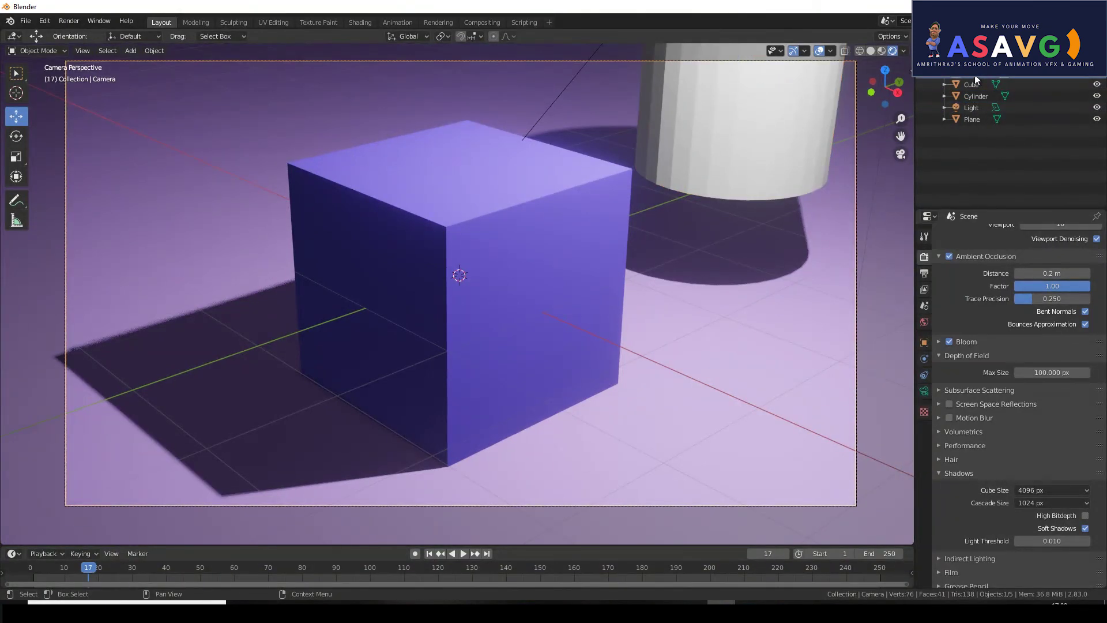
{"action": "left_click", "coordinate": [924, 392]}
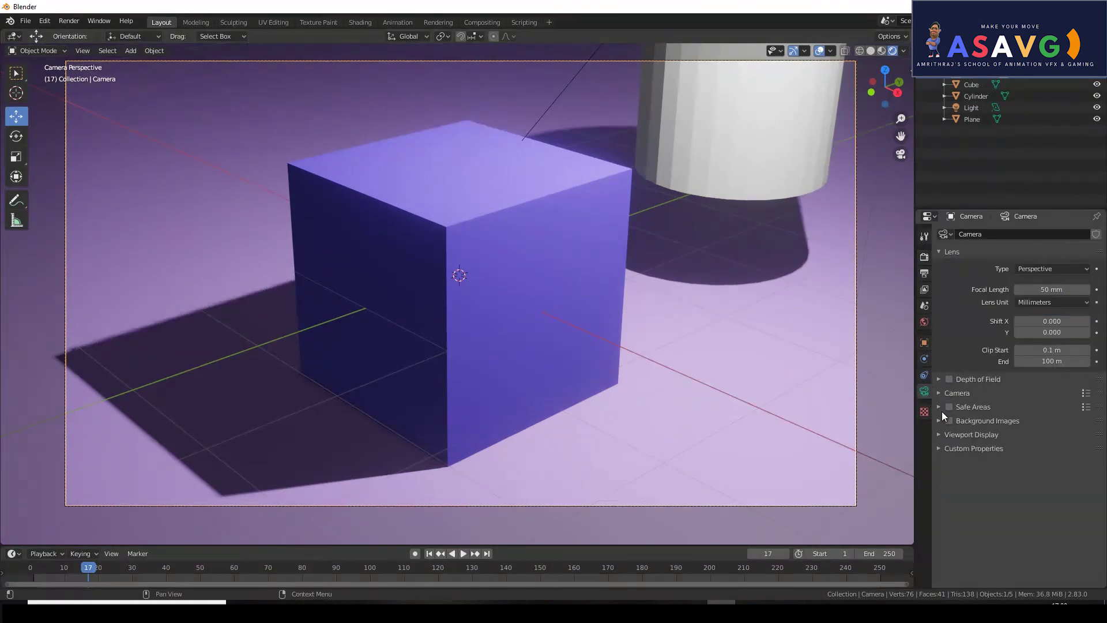
{"action": "left_click", "coordinate": [949, 379]}
{"action": "left_click", "coordinate": [939, 380]}
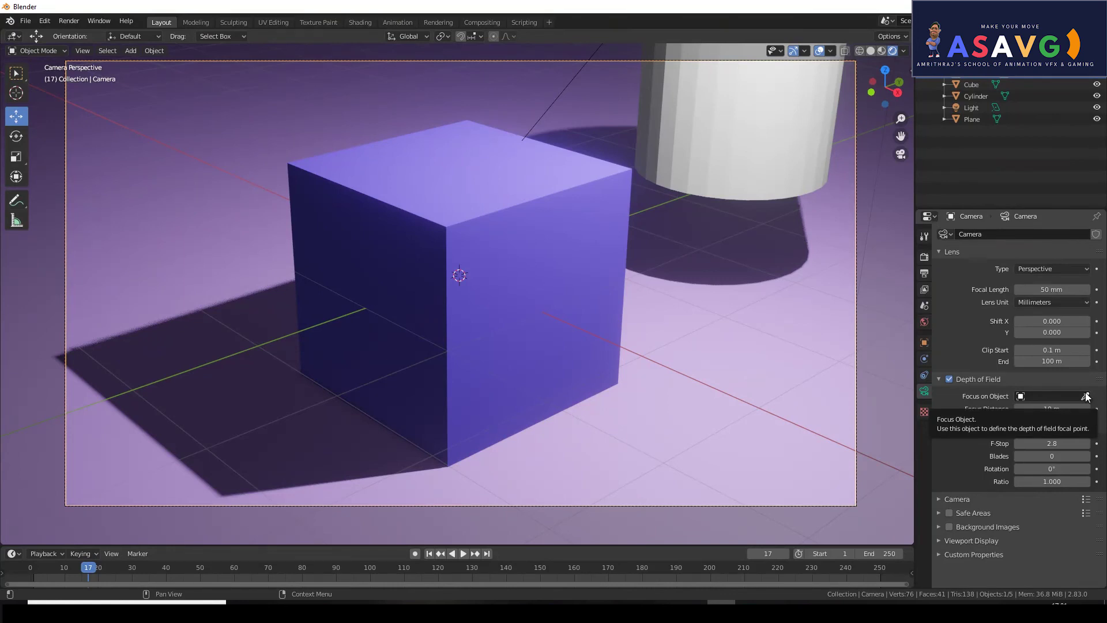
Step: Make the Cube the depth-of-field focus object and enter an f-stop of 1.5
{"action": "left_click", "coordinate": [1087, 396]}
{"action": "left_click", "coordinate": [489, 209]}
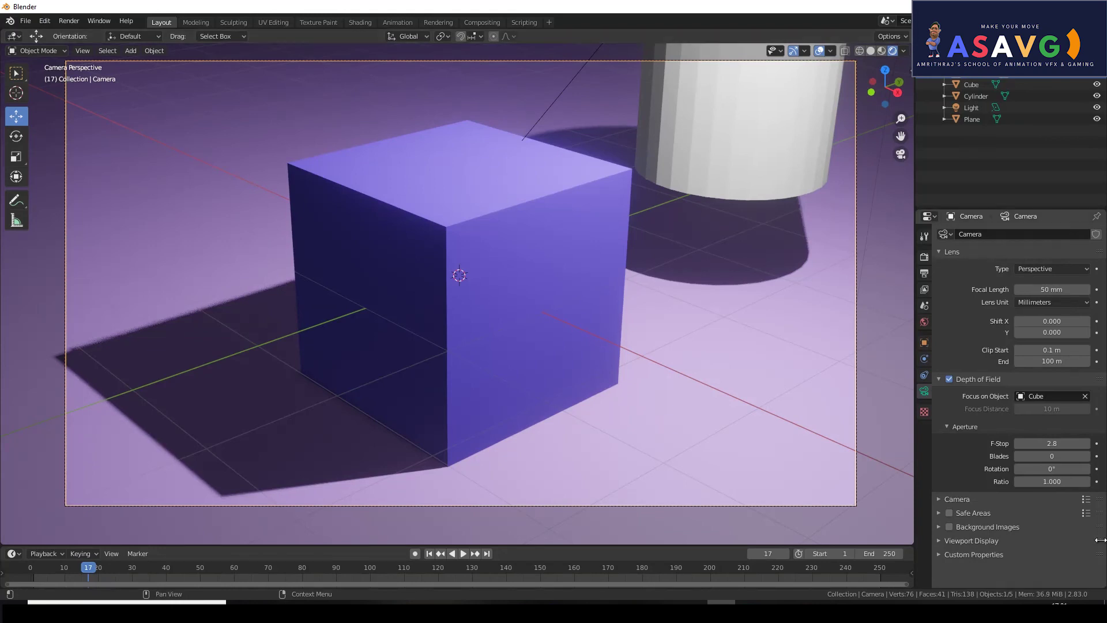
{"action": "left_click_drag", "start_coordinate": [1044, 445], "coordinate": [981, 441]}
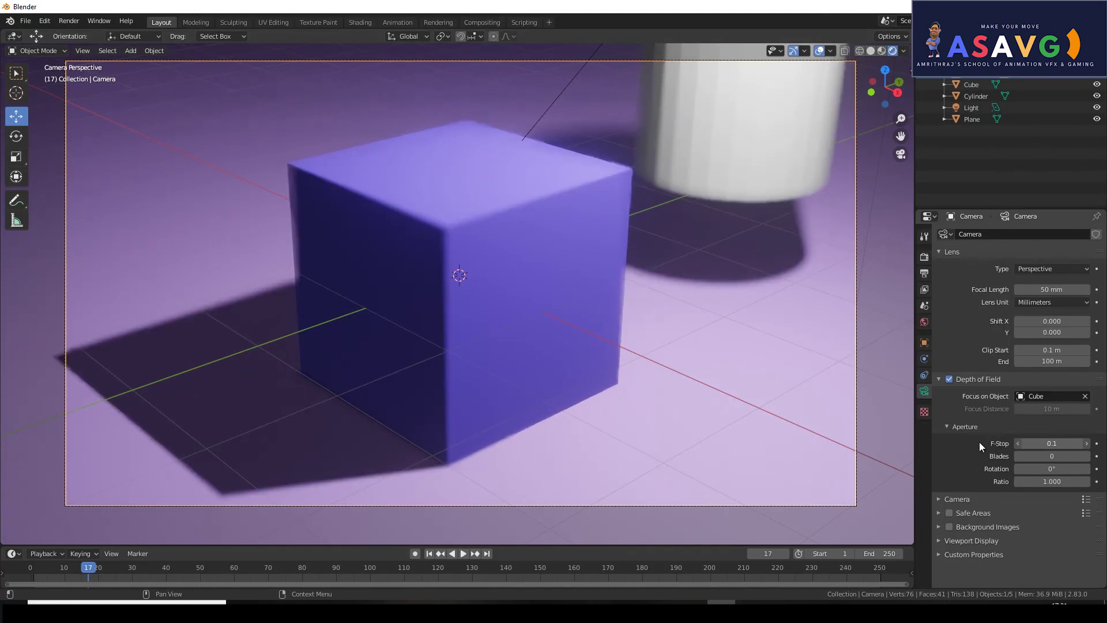
{"action": "left_click", "coordinate": [1043, 443]}
{"action": "type", "text": "1.5"}
{"action": "key", "text": "Return"}
Step: Set 6 aperture blades and raise the f-stop to 1.8
{"action": "left_click", "coordinate": [1040, 456]}
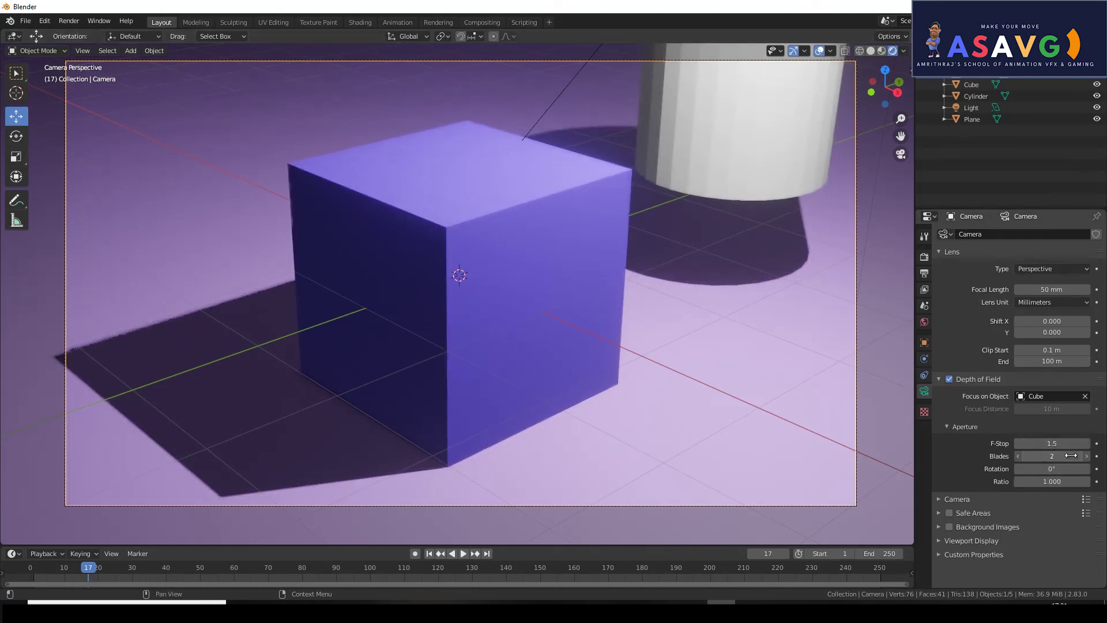
{"action": "type", "text": "6"}
{"action": "key", "text": "Return"}
{"action": "left_click_drag", "start_coordinate": [1032, 468], "coordinate": [1036, 468]}
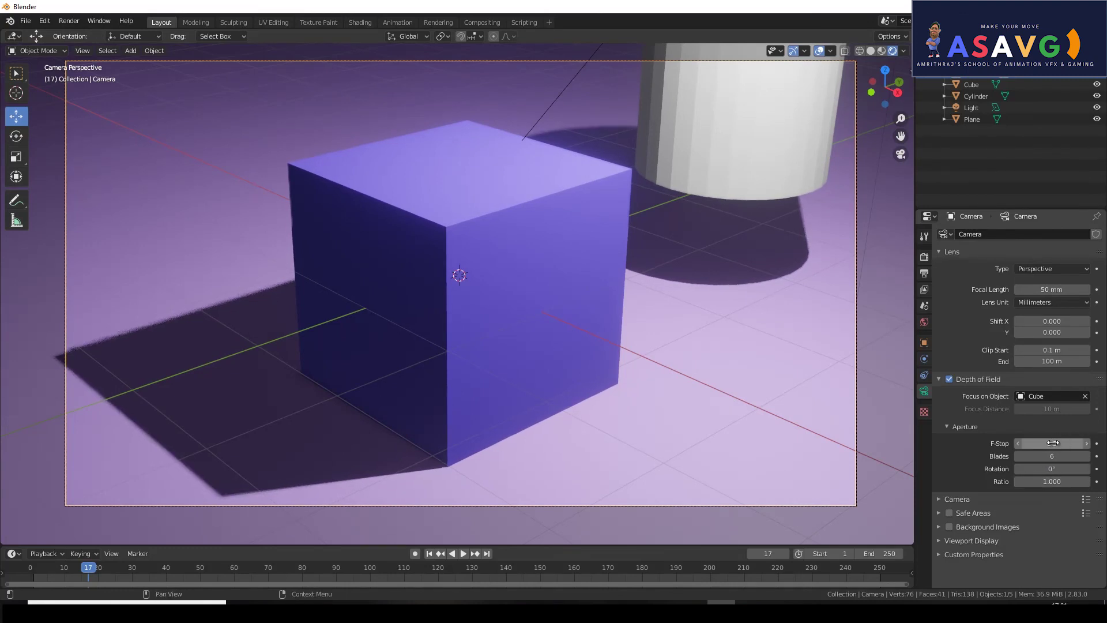
{"action": "left_click_drag", "start_coordinate": [1062, 444], "coordinate": [1067, 443]}
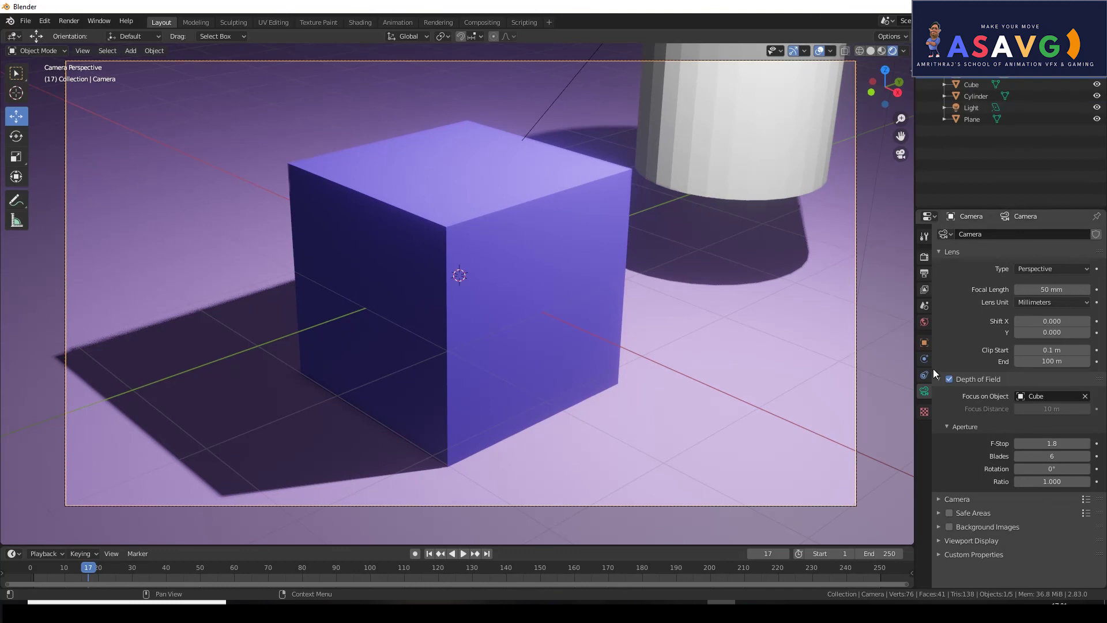
Step: Open the render settings, leaving the depth-of-field max size at 100 px
{"action": "left_click", "coordinate": [926, 257]}
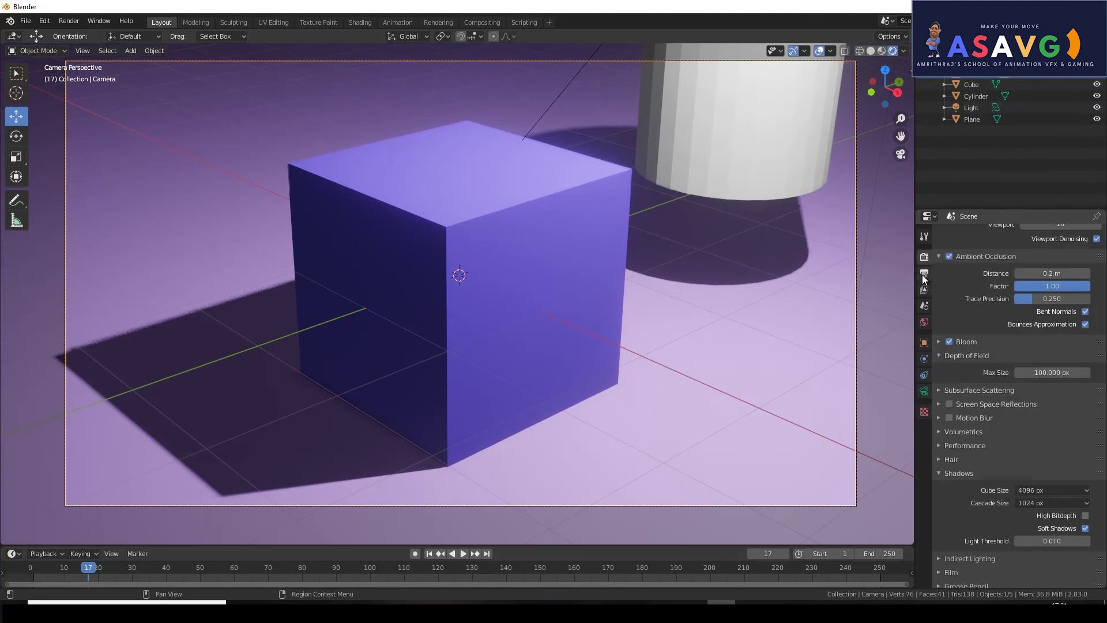
{"action": "left_click_drag", "start_coordinate": [1043, 373], "coordinate": [1047, 373]}
{"action": "key", "text": "ctrl+z"}
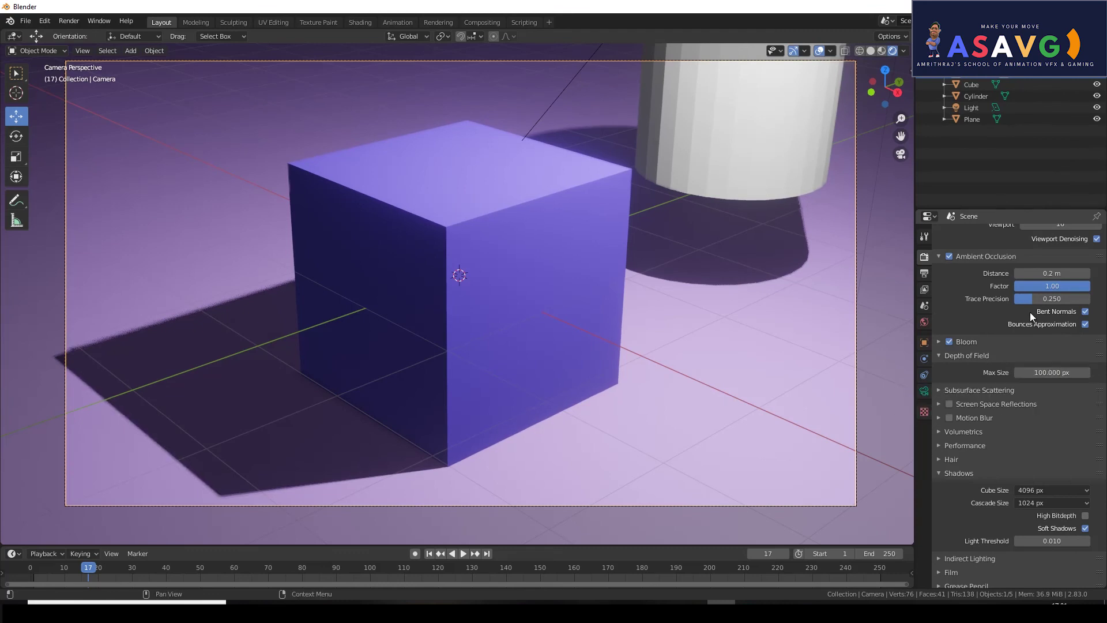
{"action": "scroll", "coordinate": [988, 477], "scroll_direction": "down", "scroll_amount": 2}
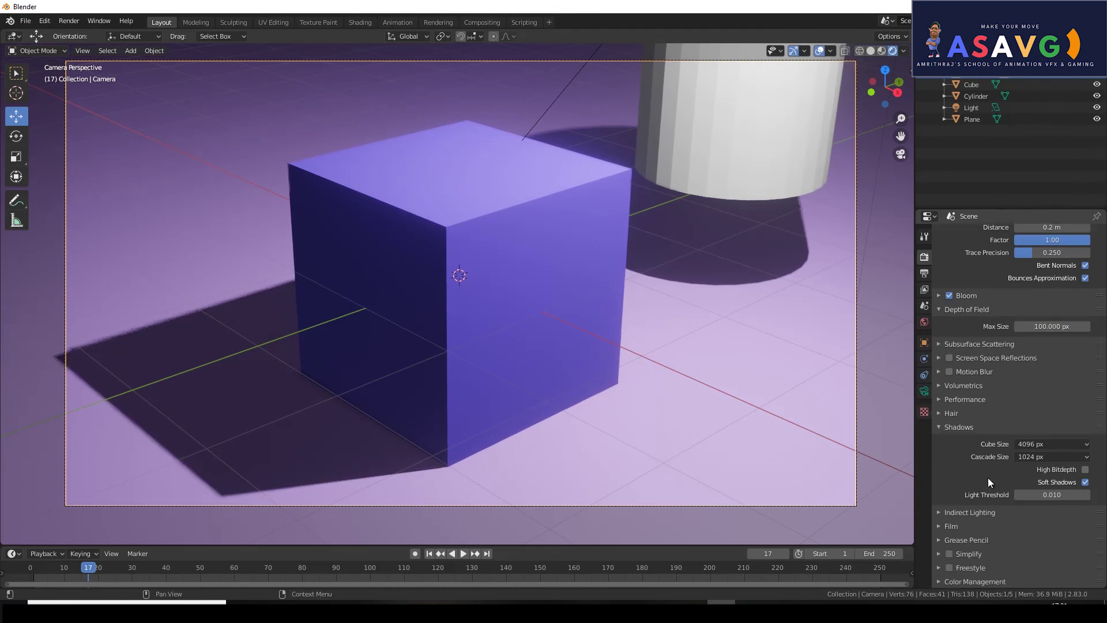
{"action": "scroll", "coordinate": [988, 477], "scroll_direction": "up", "scroll_amount": 3}
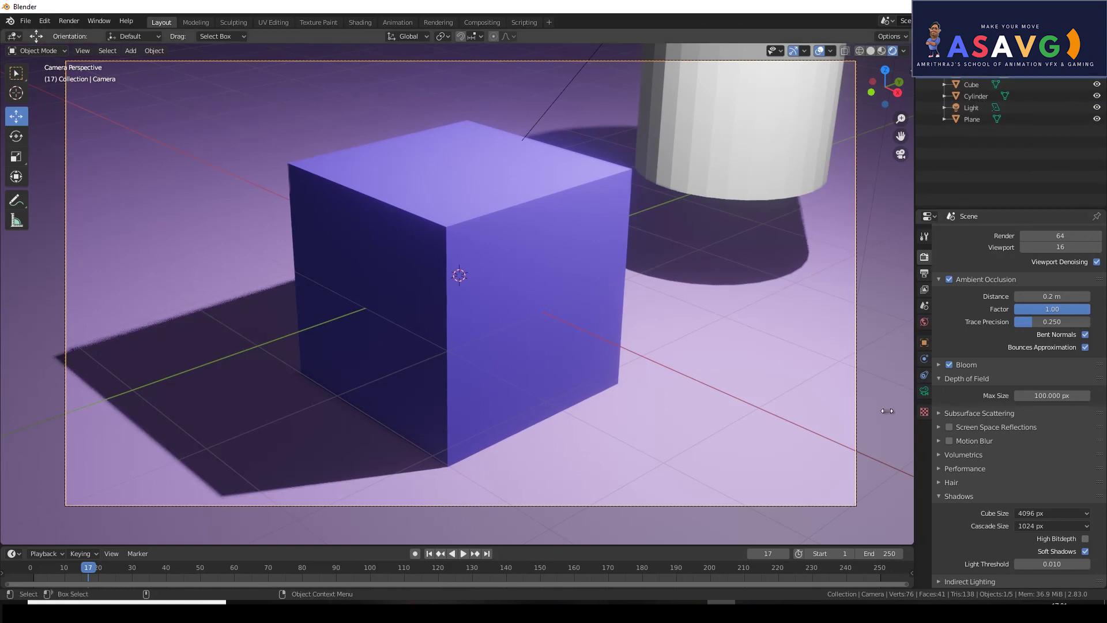
Step: Lower the camera f-stop to 0.1 with aperture ratio 1.210, then move the cylinder above the cube
{"action": "left_click", "coordinate": [926, 393]}
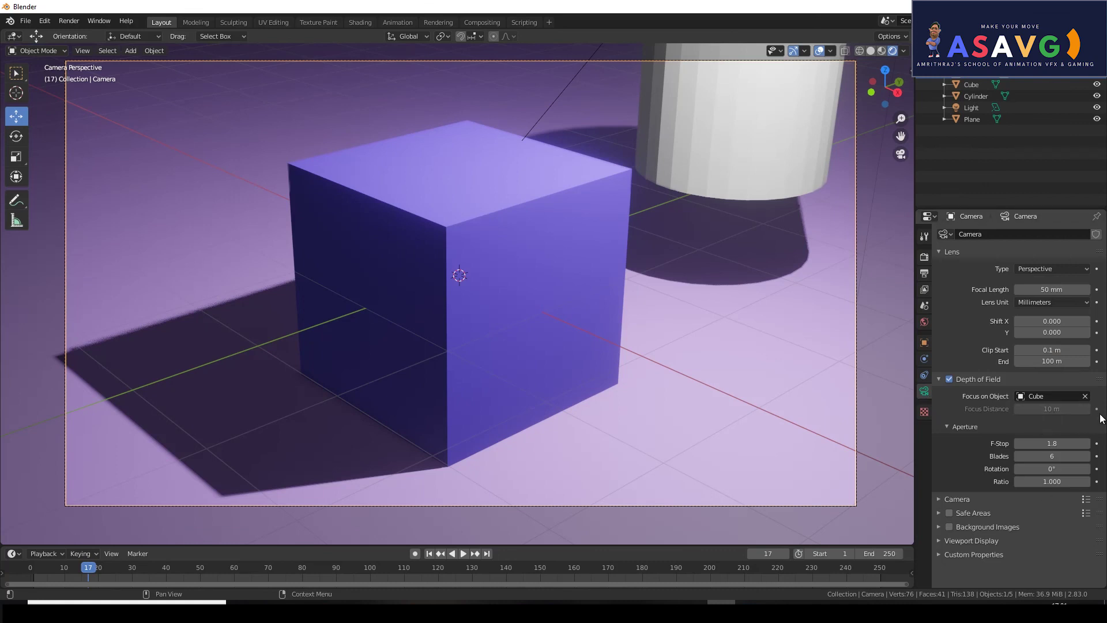
{"action": "mouse_move", "coordinate": [1047, 443]}
{"action": "left_mouse_down"}
{"action": "mouse_move", "coordinate": [1015, 436]}
{"action": "mouse_move", "coordinate": [1056, 448]}
{"action": "left_mouse_up"}
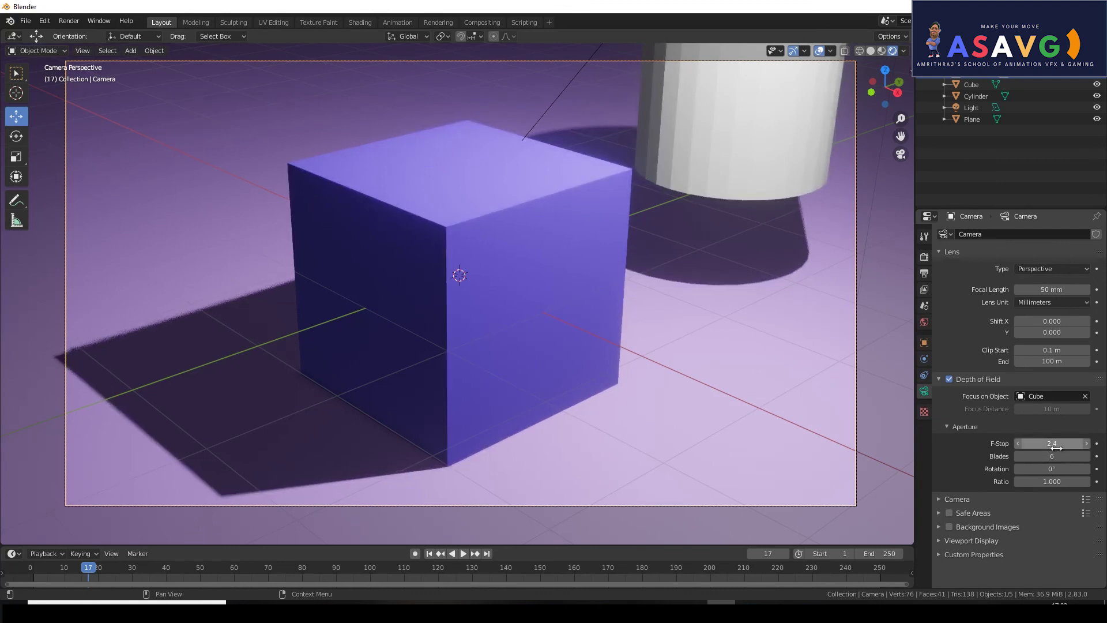
{"action": "left_click", "coordinate": [1046, 443]}
{"action": "type", "text": "1.5"}
{"action": "key", "text": "Return"}
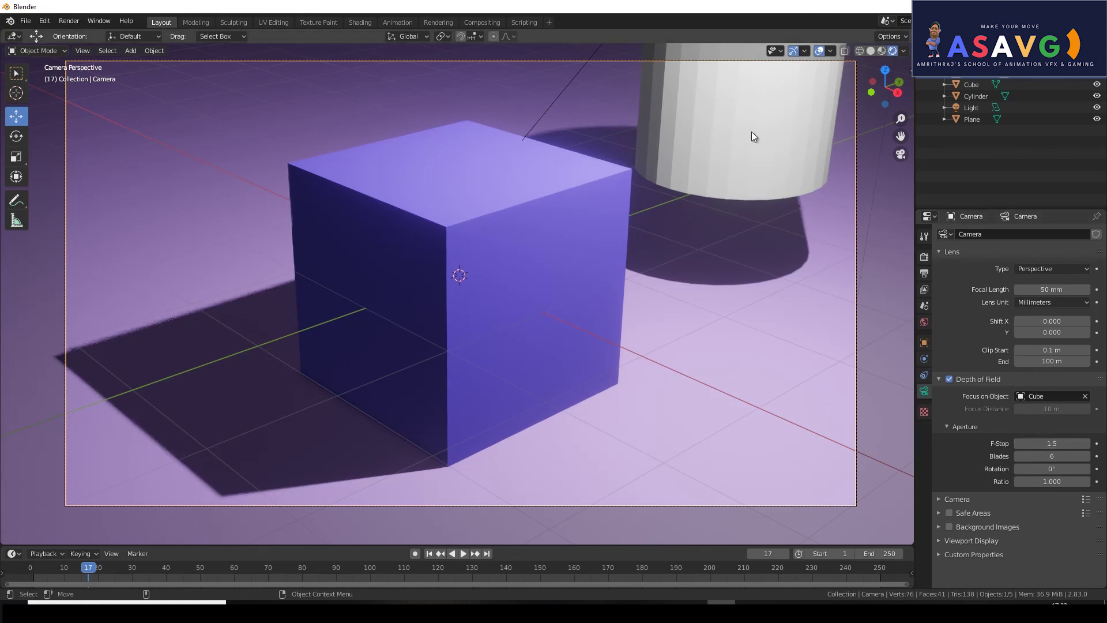
{"action": "left_click_drag", "start_coordinate": [1055, 444], "coordinate": [1018, 441]}
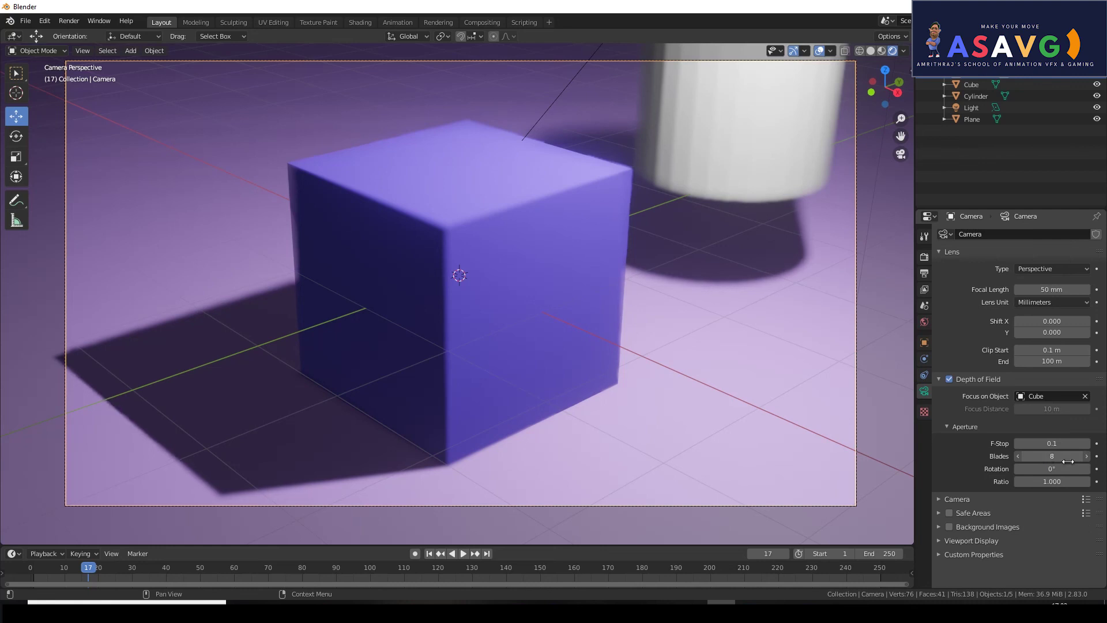
{"action": "mouse_move", "coordinate": [1020, 456]}
{"action": "left_mouse_down"}
{"action": "mouse_move", "coordinate": [1063, 447]}
{"action": "mouse_move", "coordinate": [52, 456]}
{"action": "left_mouse_up"}
{"action": "left_click_drag", "start_coordinate": [1055, 485], "coordinate": [20, 483]}
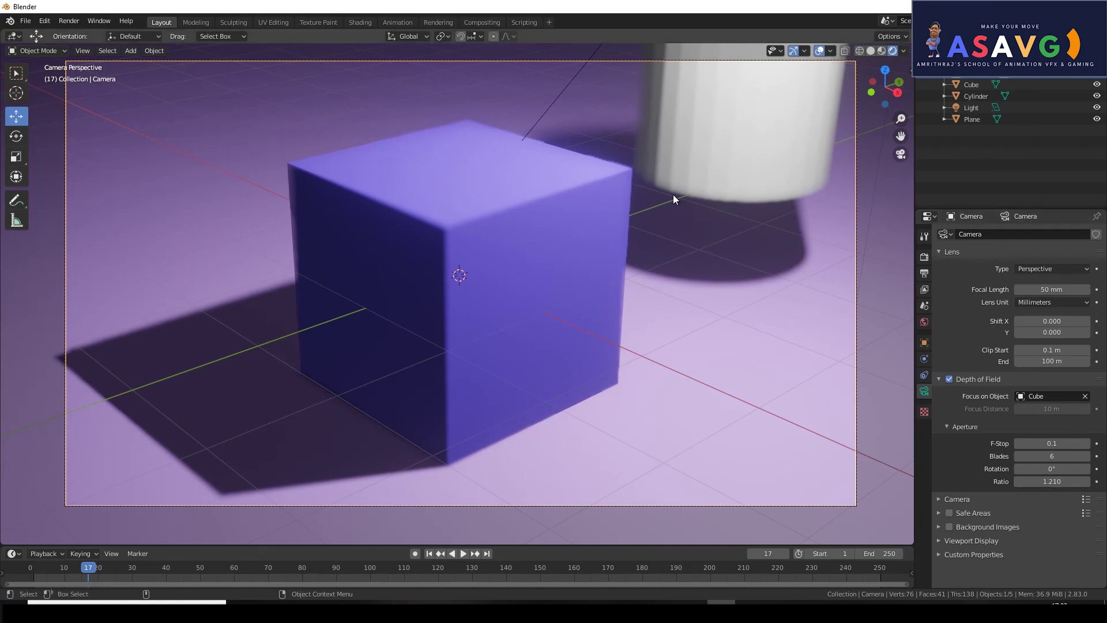
{"action": "left_click", "coordinate": [758, 179]}
{"action": "mouse_move", "coordinate": [778, 78]}
{"action": "left_mouse_down"}
{"action": "mouse_move", "coordinate": [808, 93]}
{"action": "mouse_move", "coordinate": [590, 49]}
{"action": "mouse_move", "coordinate": [410, 526]}
{"action": "left_mouse_up"}
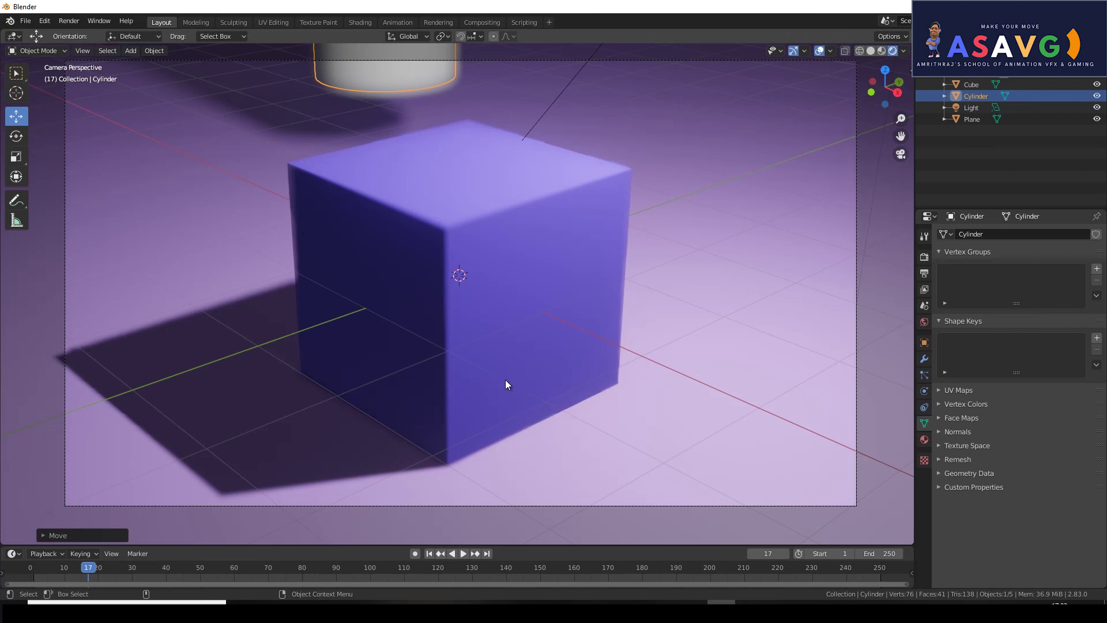
Step: Orbit around the cylinder and toggle camera view to check the area above the frame
{"action": "middle_click_drag", "start_coordinate": [505, 379], "coordinate": [514, 374]}
{"action": "scroll", "coordinate": [445, 209], "scroll_direction": "up", "scroll_amount": 1}
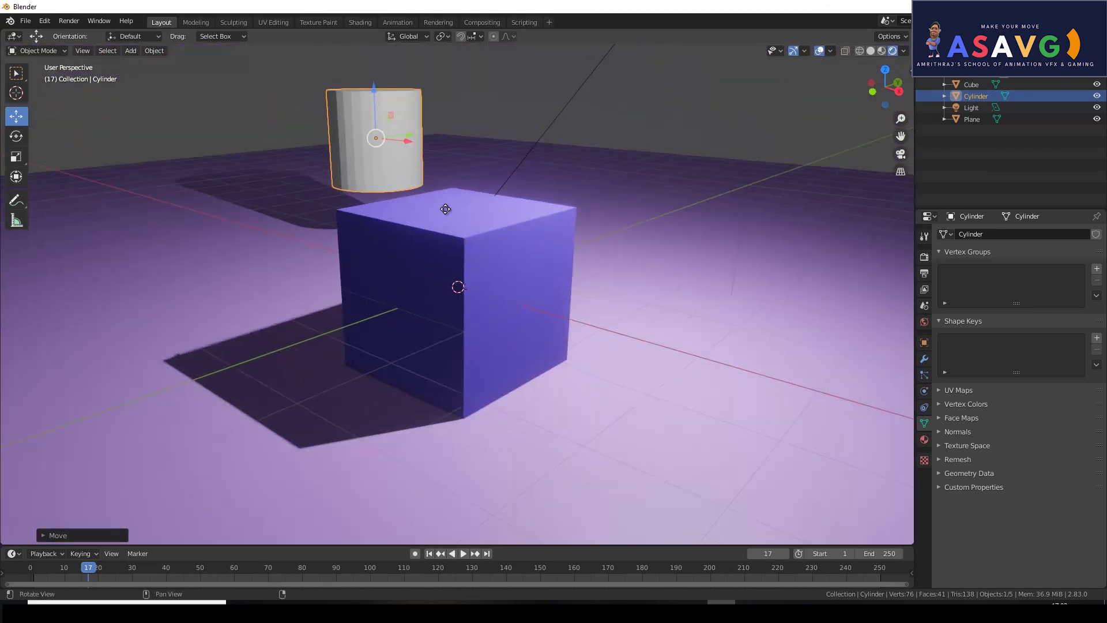
{"action": "middle_click_drag", "start_coordinate": [445, 209], "coordinate": [482, 82]}
{"action": "mouse_move", "coordinate": [482, 82]}
{"action": "left_mouse_down"}
{"action": "mouse_move", "coordinate": [607, 94]}
{"action": "mouse_move", "coordinate": [634, 112]}
{"action": "left_mouse_up"}
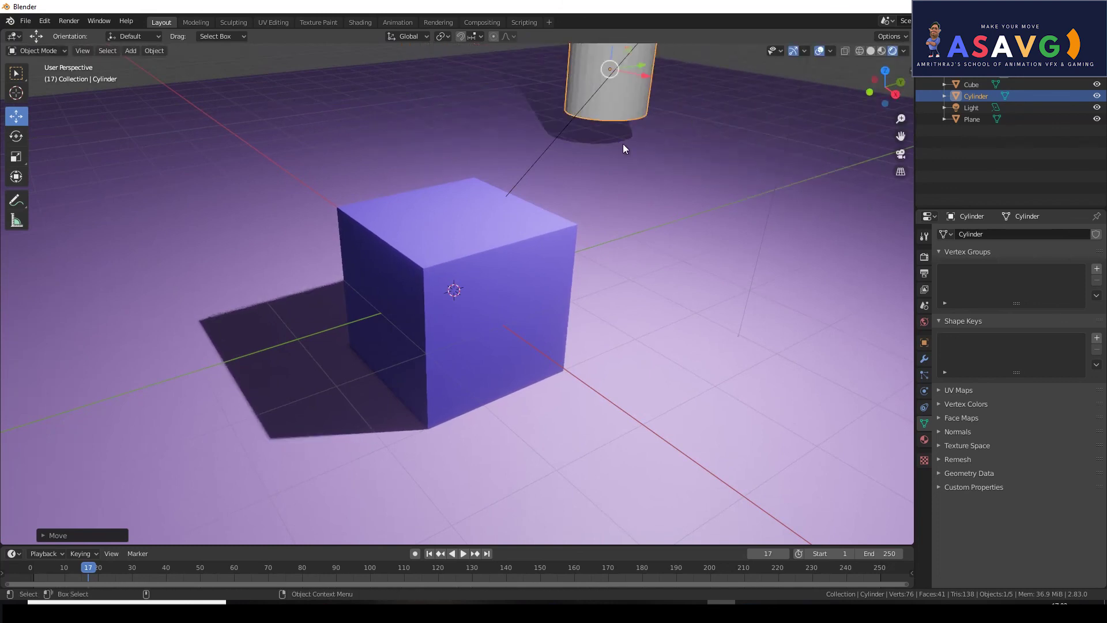
{"action": "mouse_move", "coordinate": [651, 118]}
{"action": "middle_mouse_down"}
{"action": "mouse_move", "coordinate": [623, 214]}
{"action": "mouse_move", "coordinate": [576, 210]}
{"action": "middle_mouse_up"}
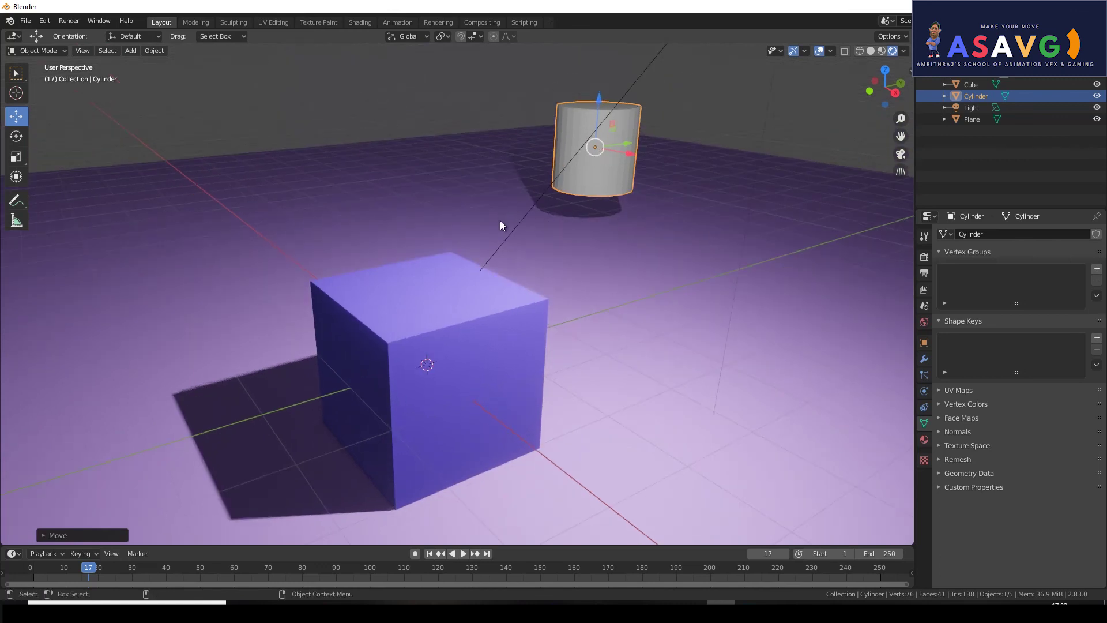
{"action": "key", "text": "KP_0"}
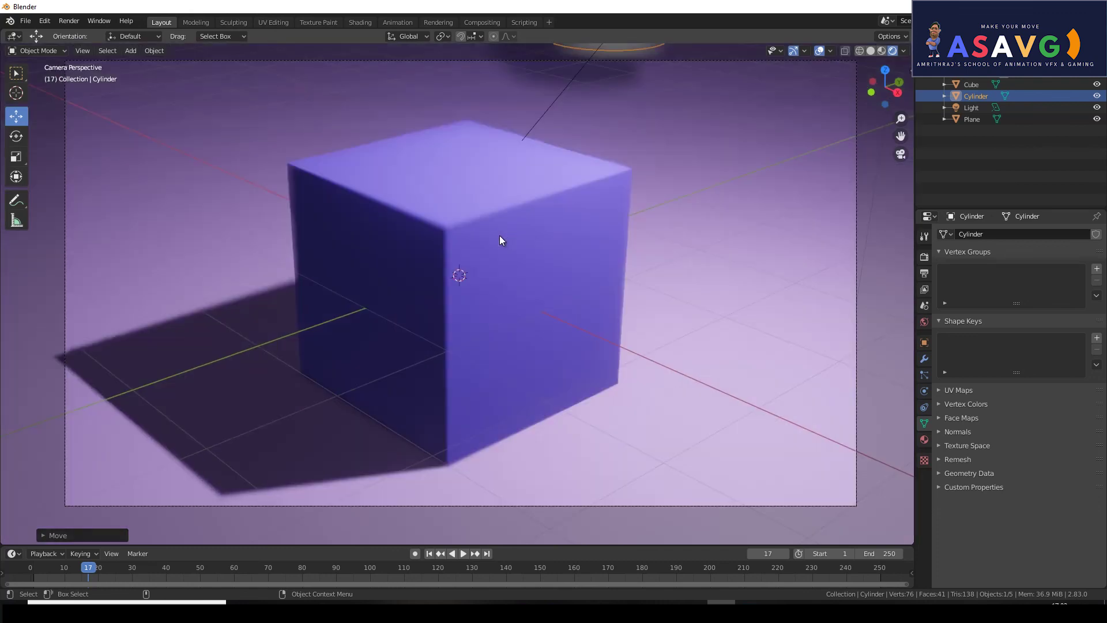
{"action": "middle_click_drag", "start_coordinate": [678, 181], "coordinate": [662, 281], "text": "shift"}
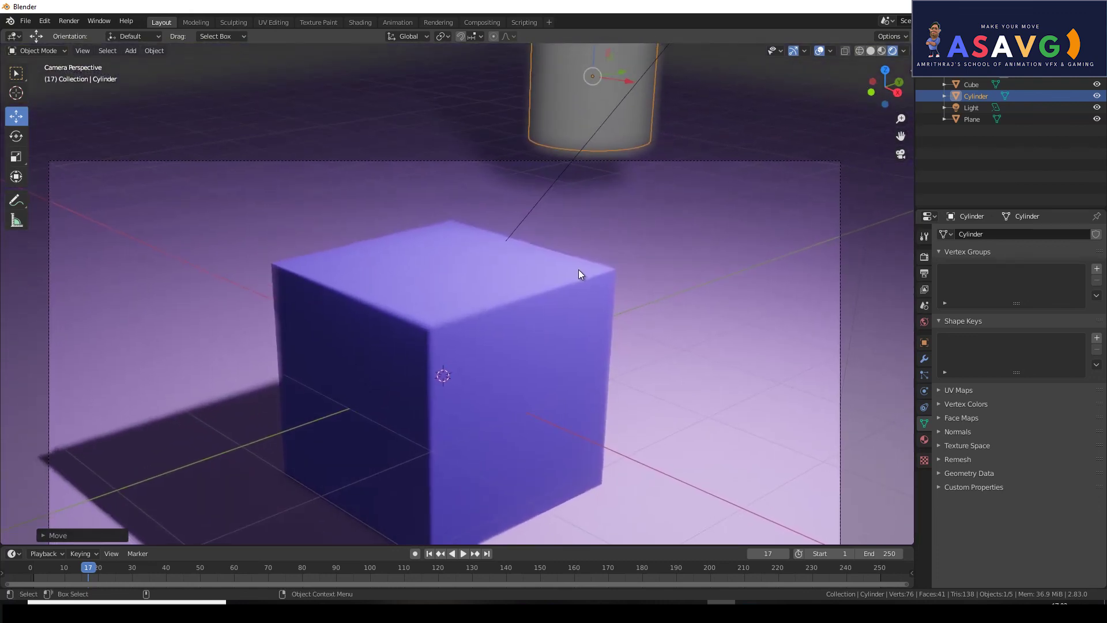
{"action": "key", "text": "KP_0"}
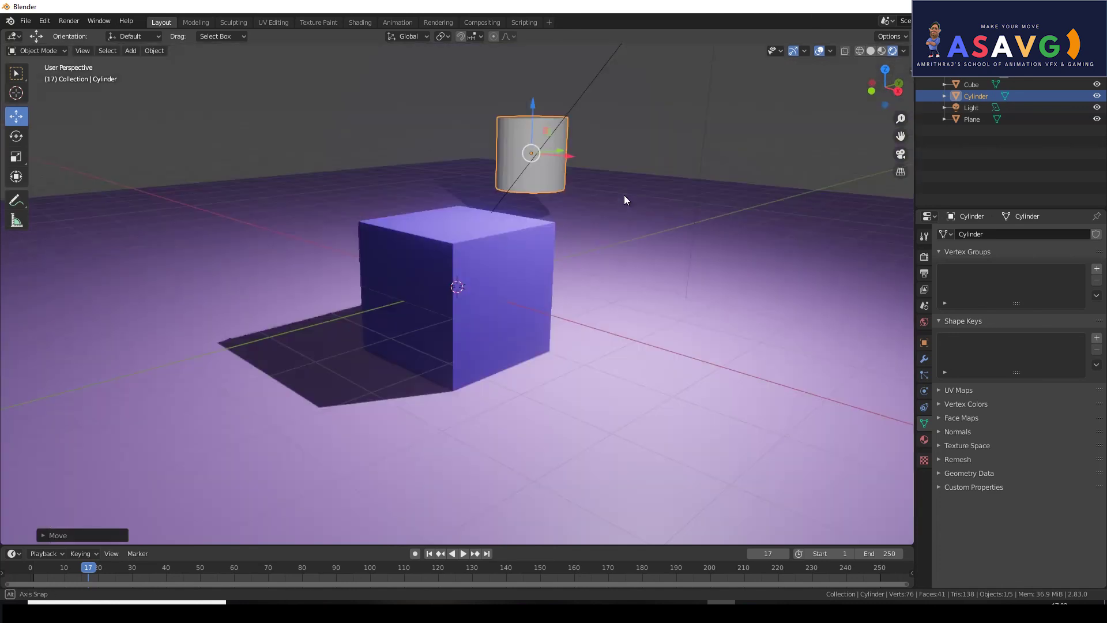
{"action": "middle_click_drag", "start_coordinate": [624, 195], "coordinate": [620, 211]}
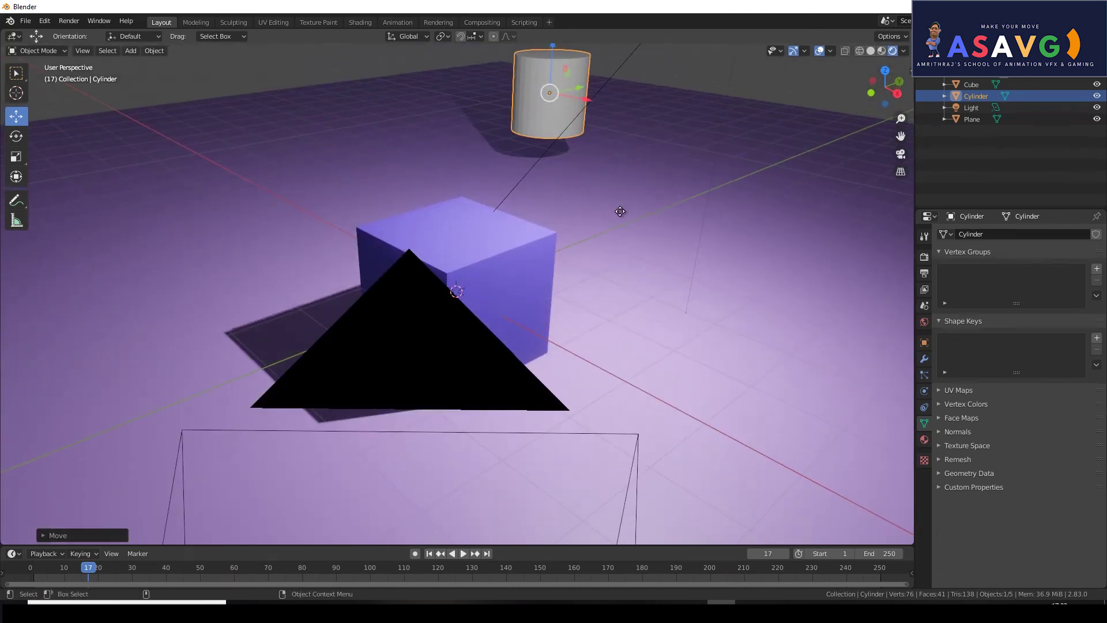
{"action": "key", "text": "KP_0"}
Step: Move the cylinder near the top of the camera frame and scale it to about 0.307
{"action": "key", "text": "g"}
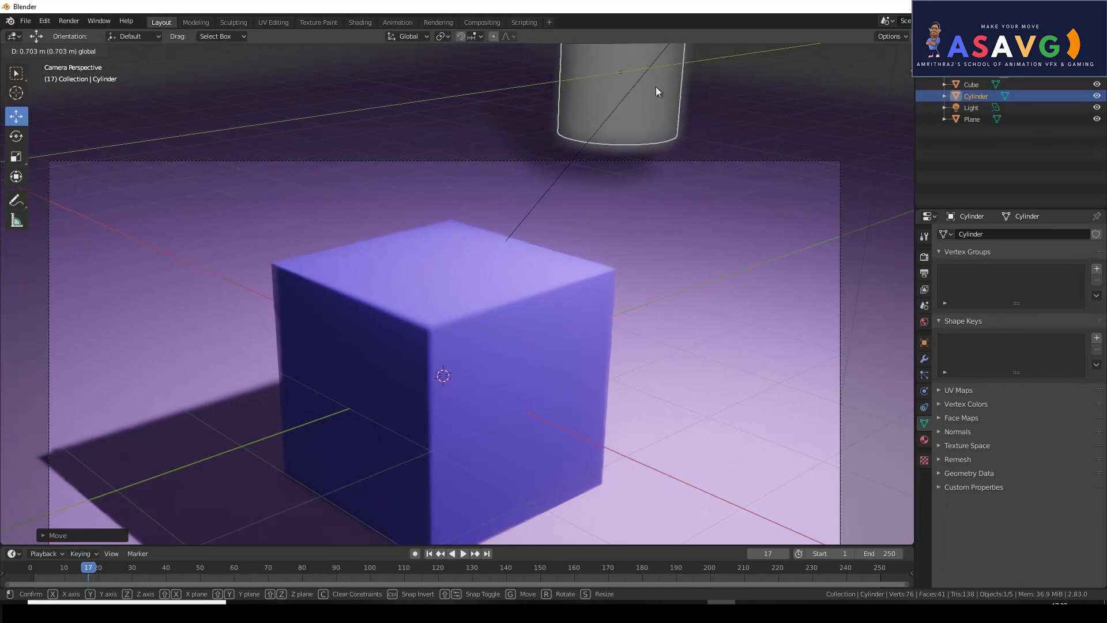
{"action": "left_click", "coordinate": [632, 94]}
{"action": "key", "text": "s"}
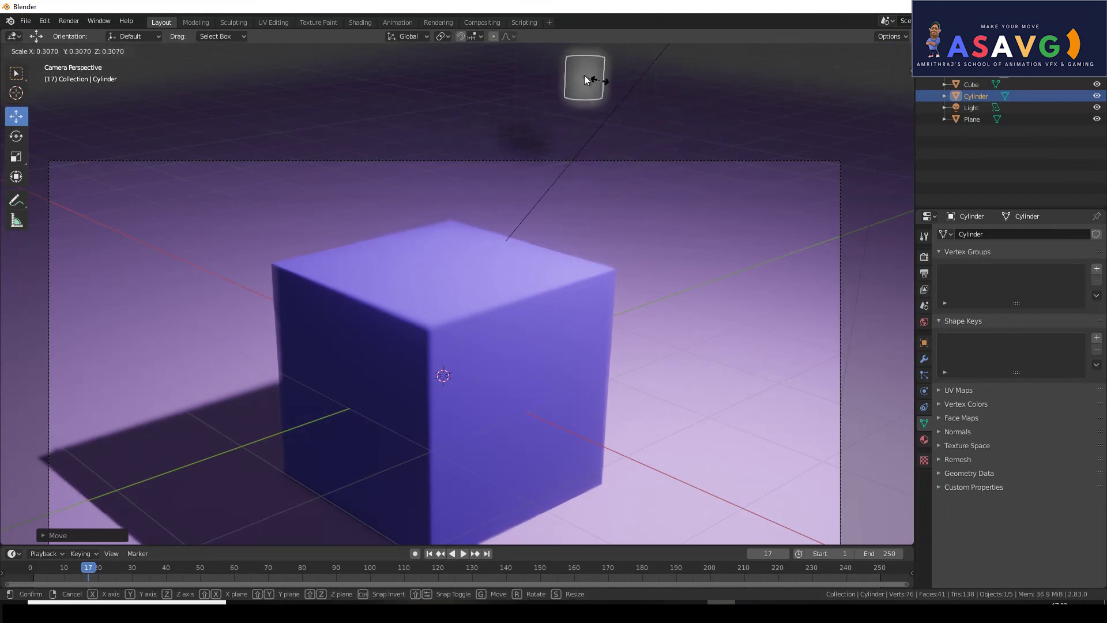
{"action": "left_click", "coordinate": [594, 93]}
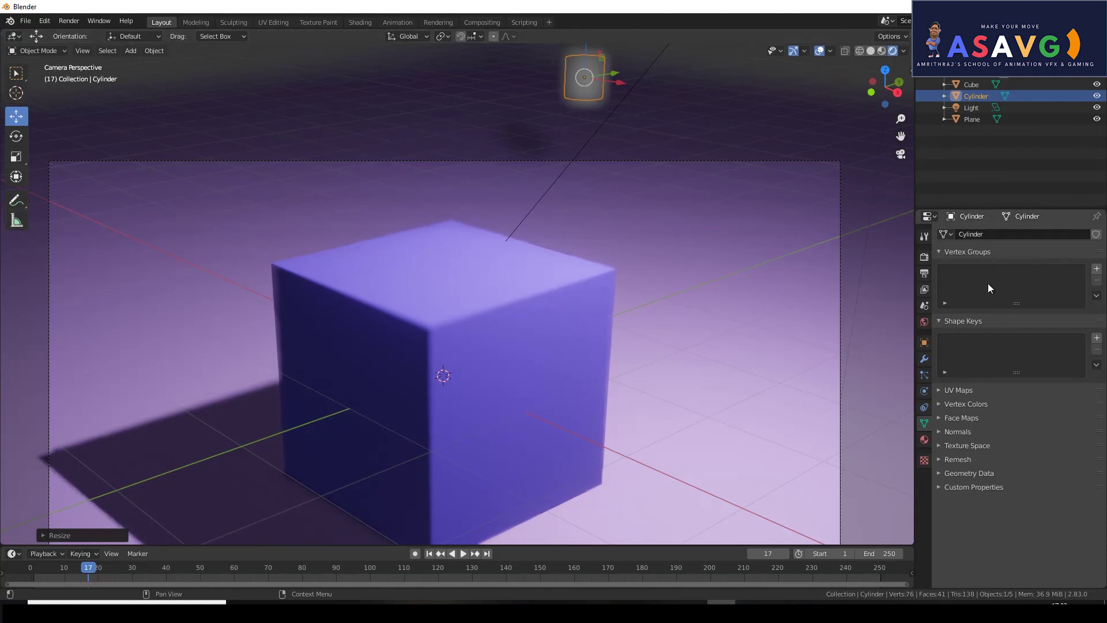
Step: Select the camera and set its aperture F-Stop to 1.1
{"action": "left_click", "coordinate": [969, 84]}
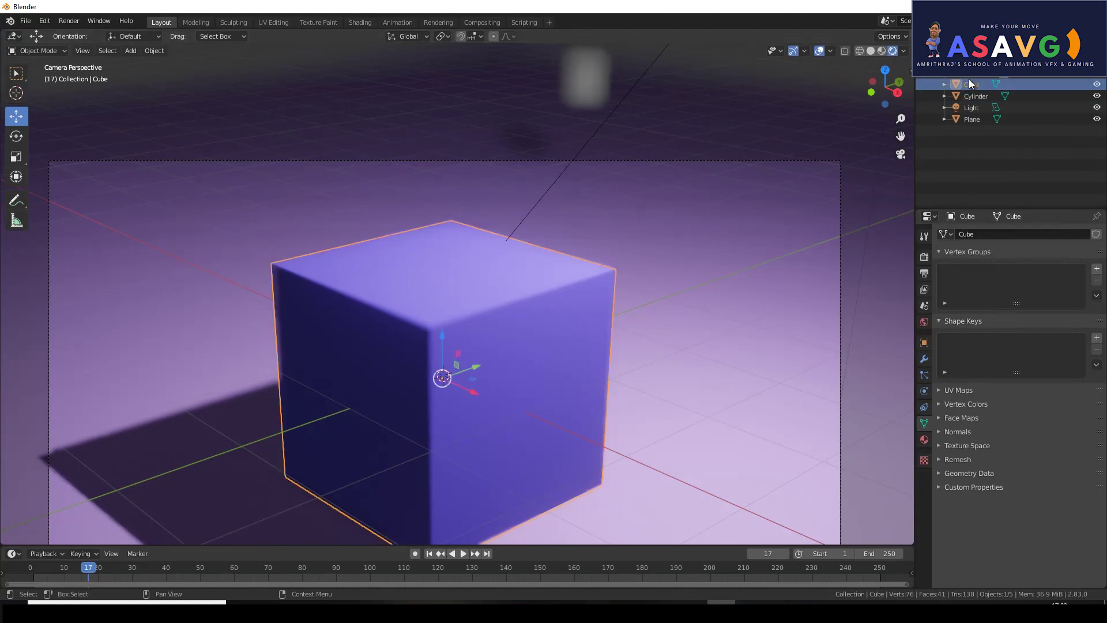
{"action": "left_click", "coordinate": [970, 73]}
{"action": "left_click", "coordinate": [1054, 442]}
{"action": "type", "text": "1.1"}
{"action": "key", "text": "Return"}
Step: Try F-Stop values 0.2, 5.2 and 0.1 to tune the background cylinder's blur
{"action": "left_click_drag", "start_coordinate": [1054, 439], "coordinate": [1033, 438]}
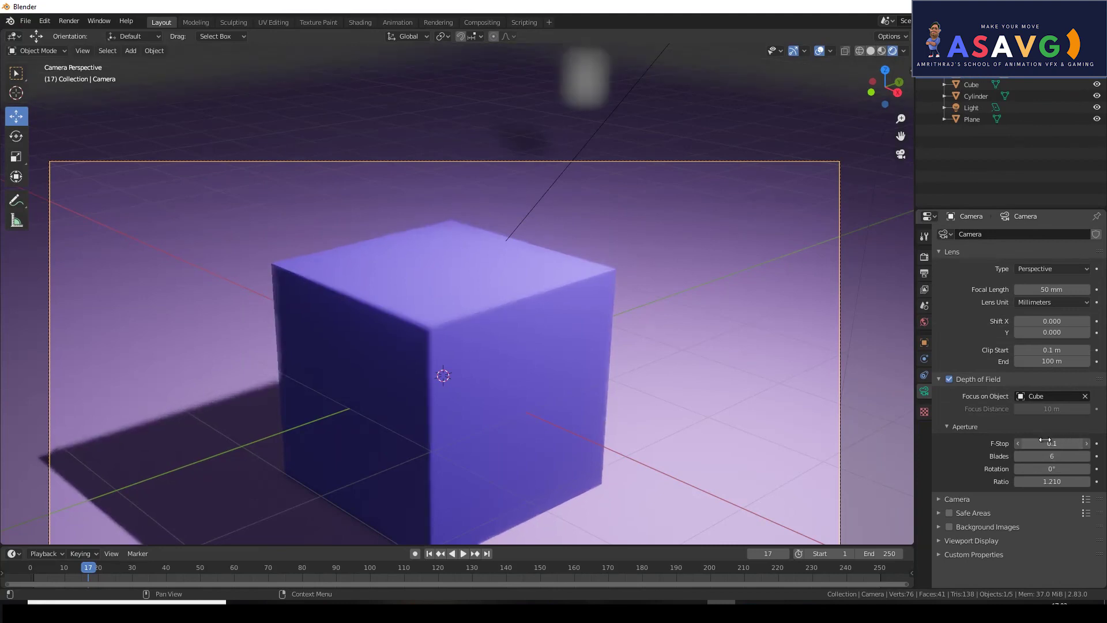
{"action": "left_click", "coordinate": [1033, 438]}
{"action": "type", "text": "5.2"}
{"action": "key", "text": "Return"}
{"action": "mouse_move", "coordinate": [1041, 442]}
{"action": "left_mouse_down"}
{"action": "mouse_move", "coordinate": [1015, 448]}
{"action": "mouse_move", "coordinate": [1077, 445]}
{"action": "left_mouse_up"}
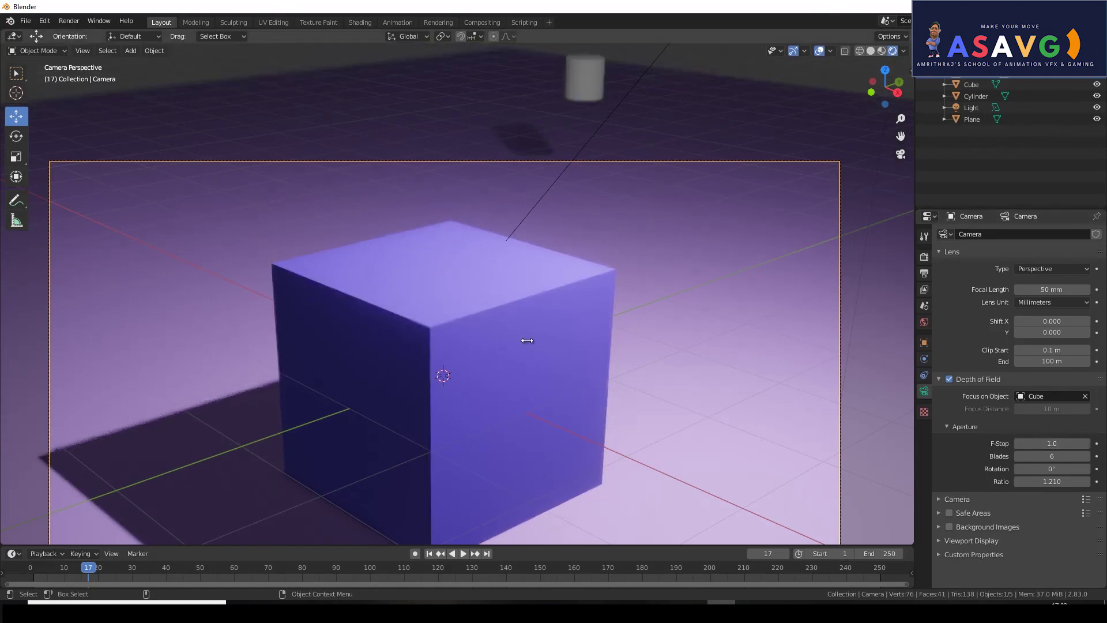